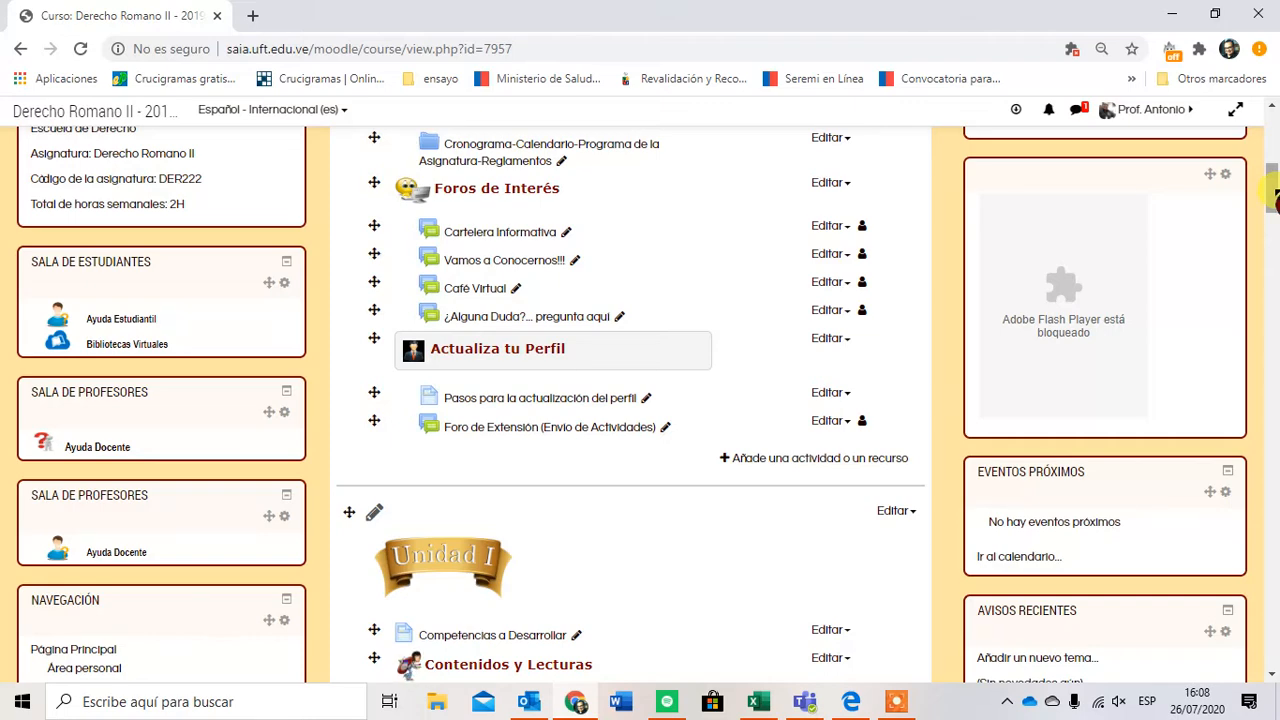
Add a new Cuestionario activity to the Unidad I section of the Derecho Romano II course.
{"action": "left_click_drag", "start_coordinate": [1273, 195], "coordinate": [1275, 150]}
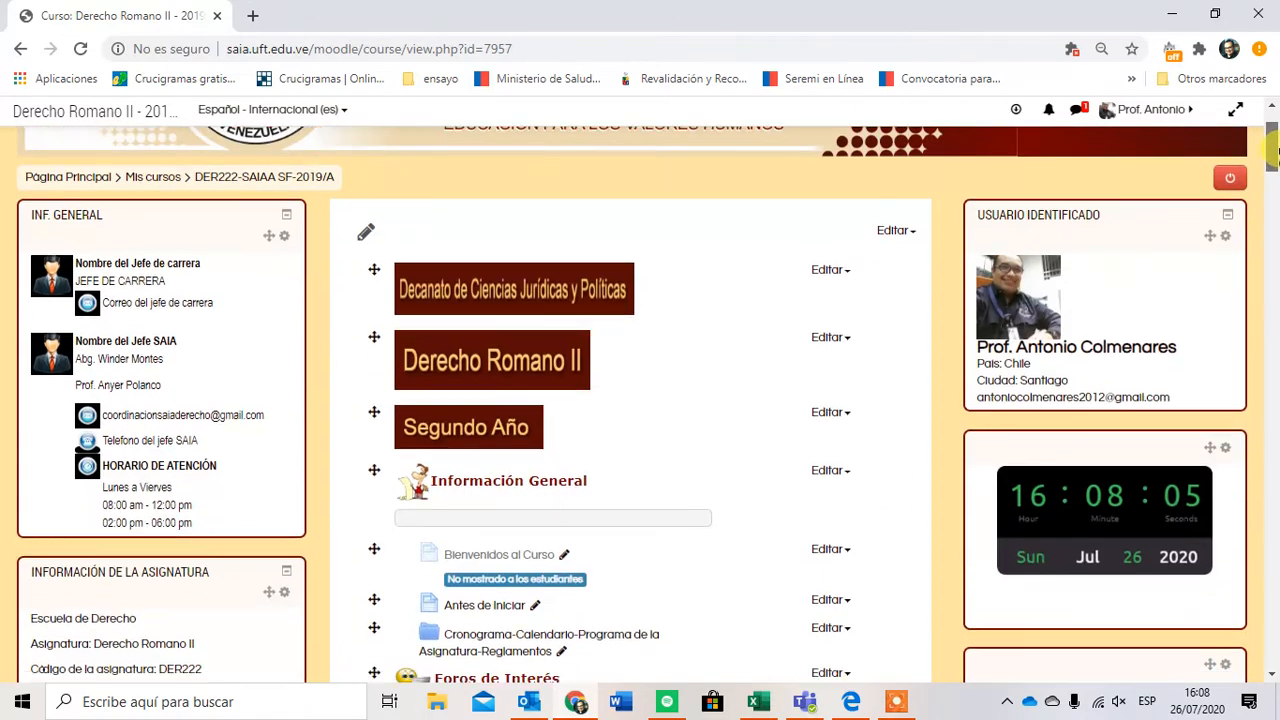
{"action": "left_click", "coordinate": [1226, 186]}
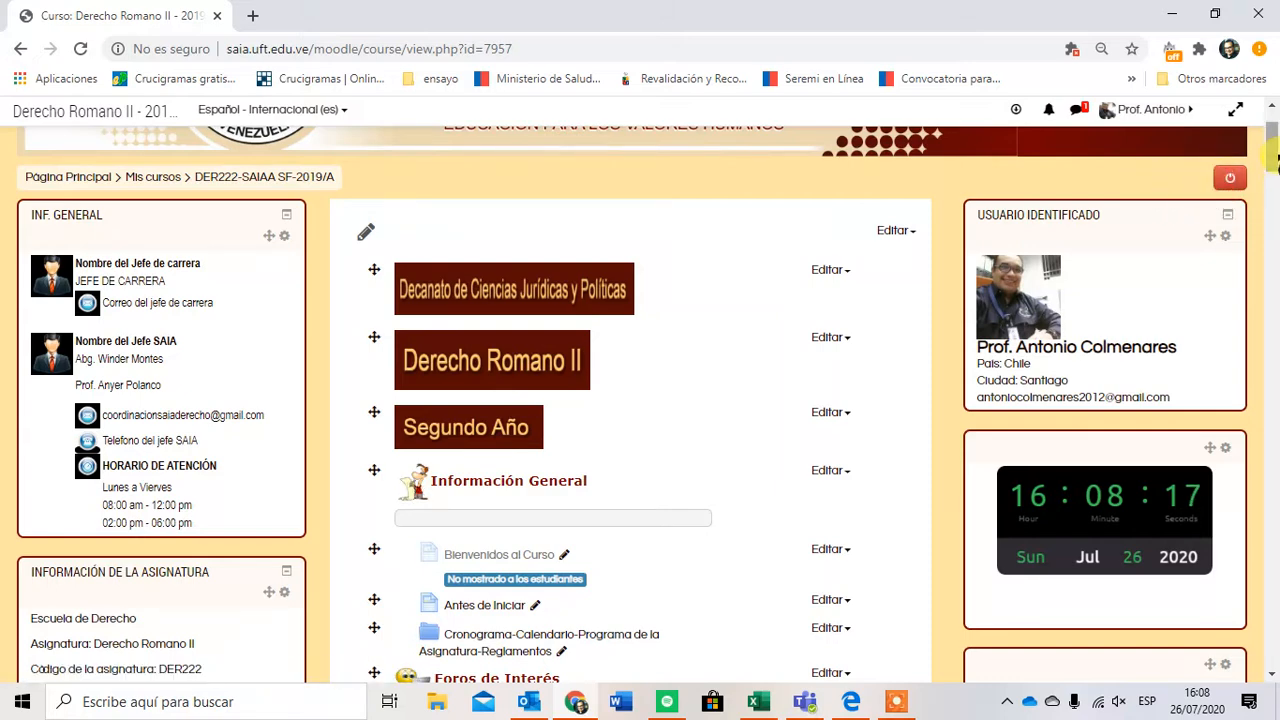
{"action": "left_click_drag", "start_coordinate": [1272, 165], "coordinate": [1273, 321]}
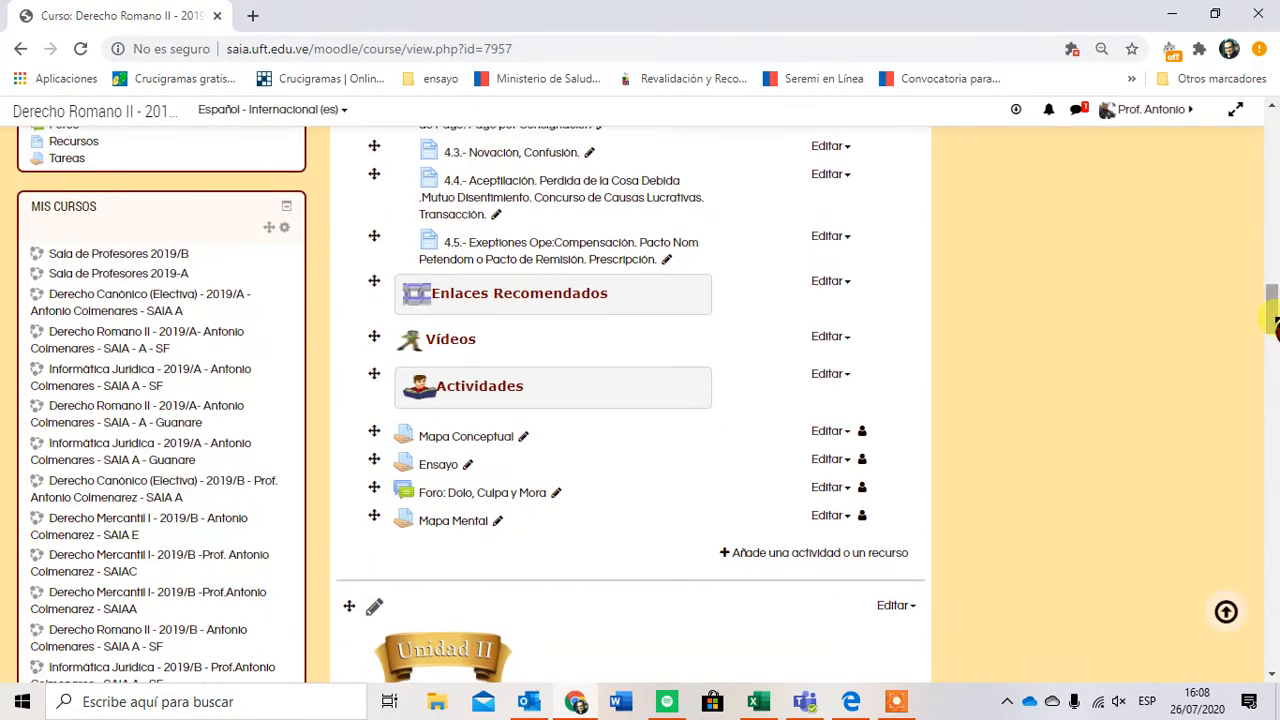
{"action": "left_click", "coordinate": [798, 556]}
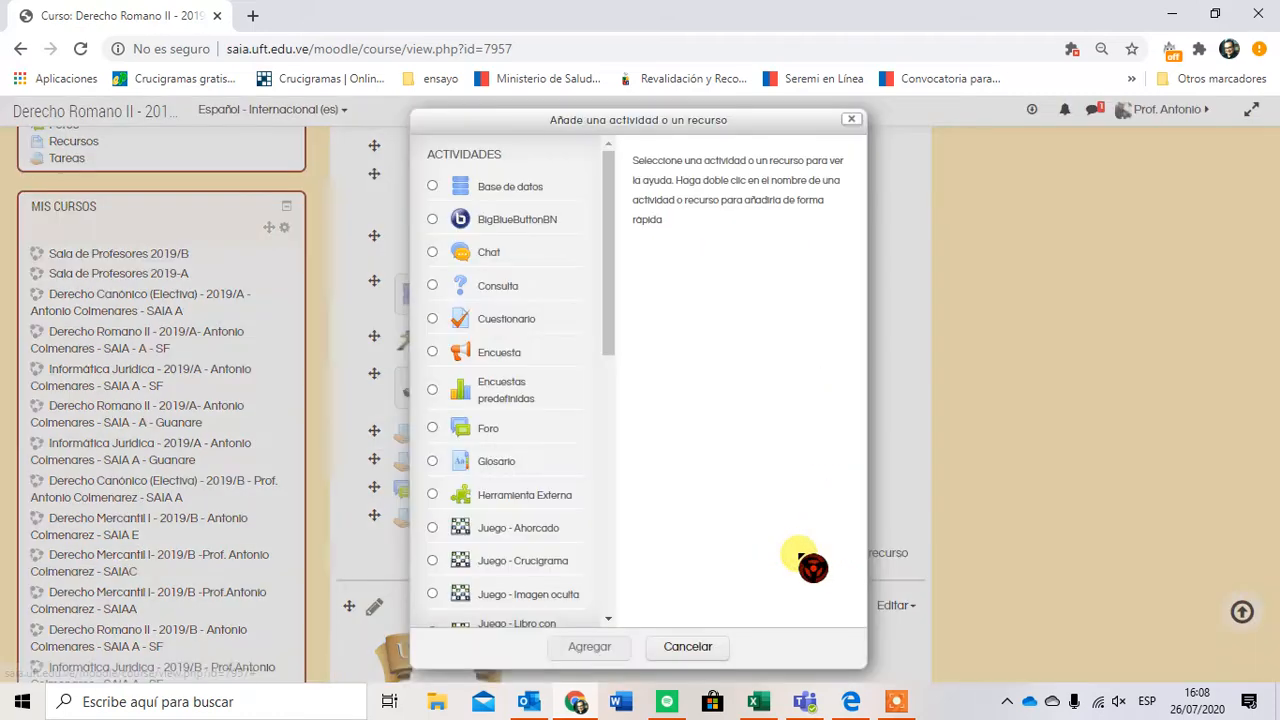
{"action": "left_click", "coordinate": [466, 318]}
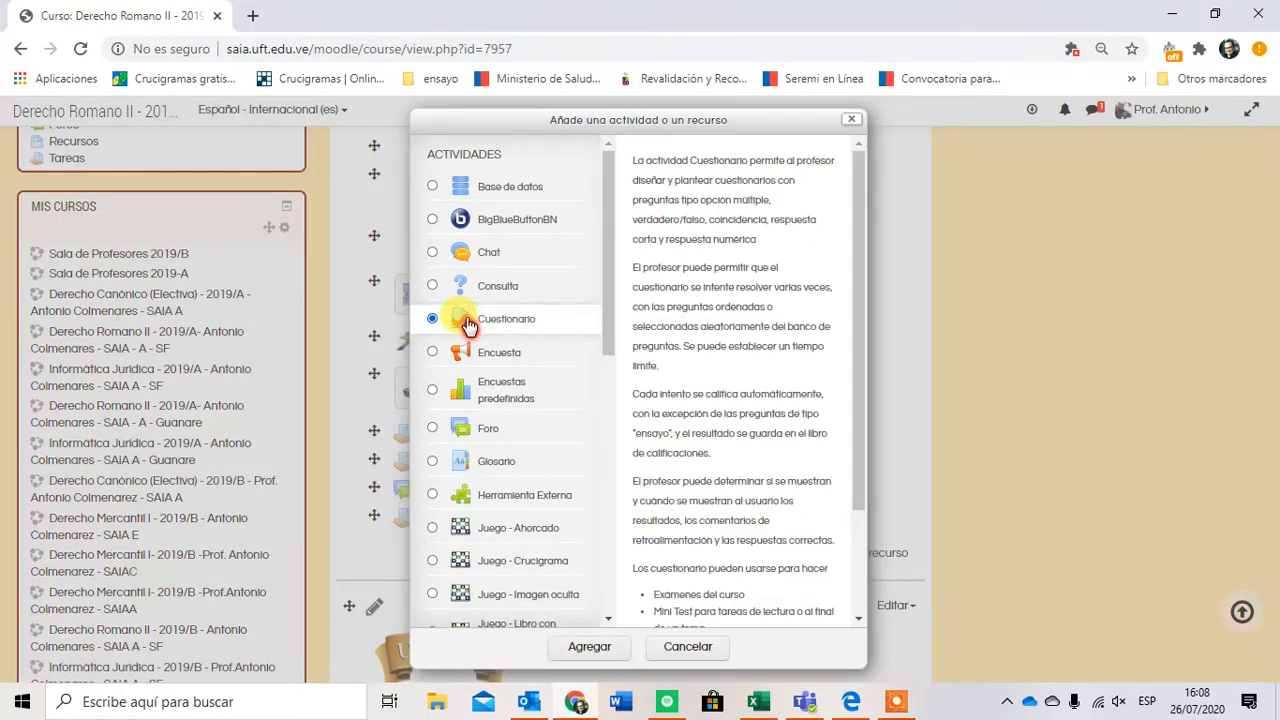
{"action": "left_click", "coordinate": [600, 652]}
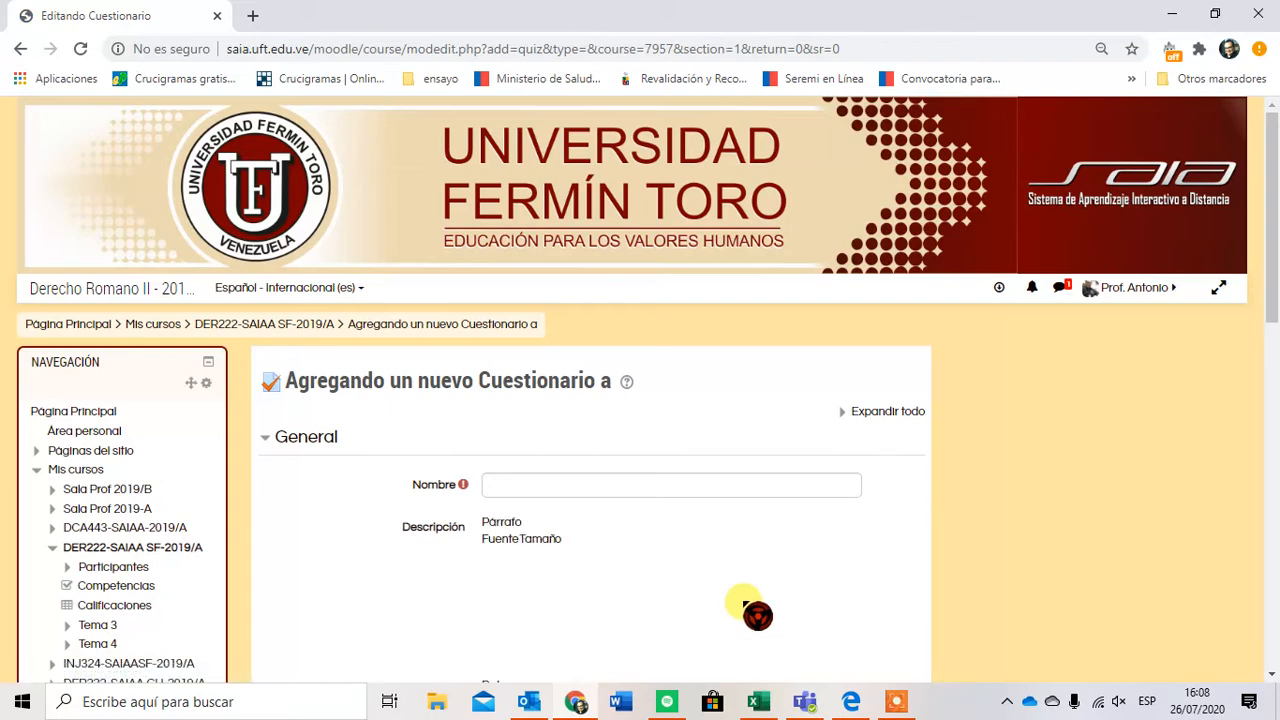
Name the new quiz "Cuestionario - Primer Corte" and leave its description empty.
{"action": "left_click_drag", "start_coordinate": [1275, 270], "coordinate": [1272, 343]}
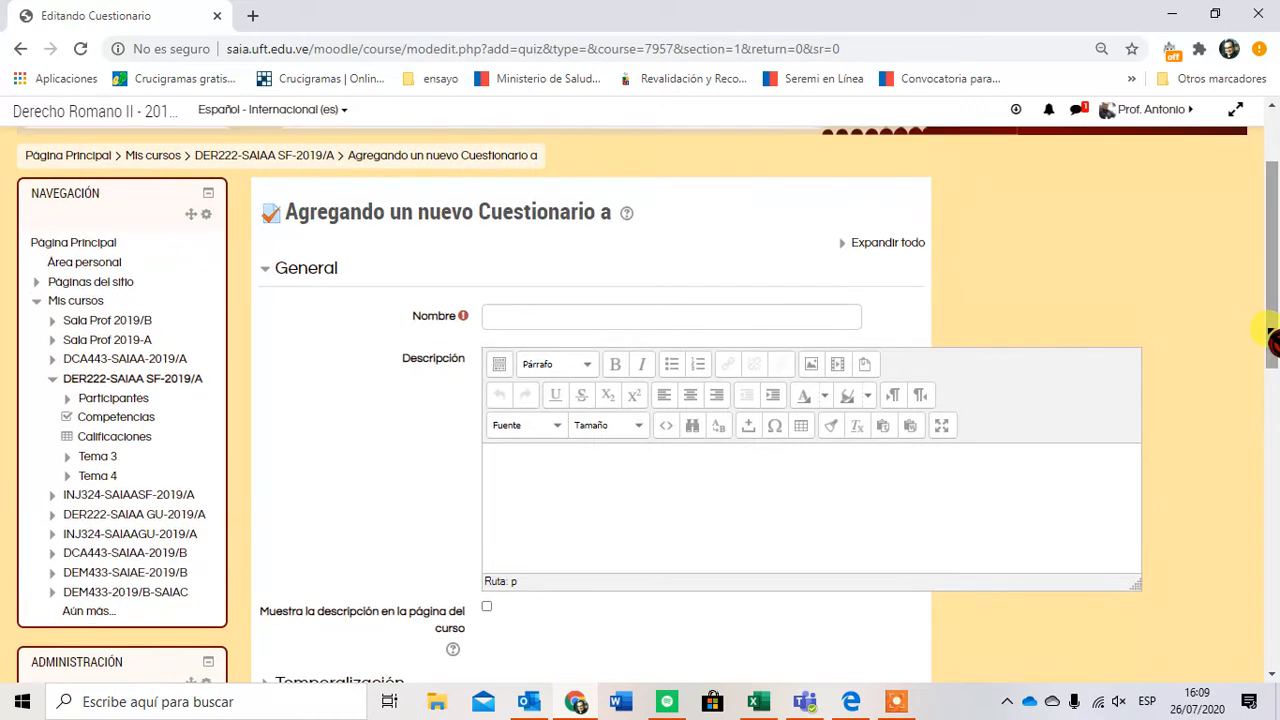
{"action": "left_click", "coordinate": [737, 321]}
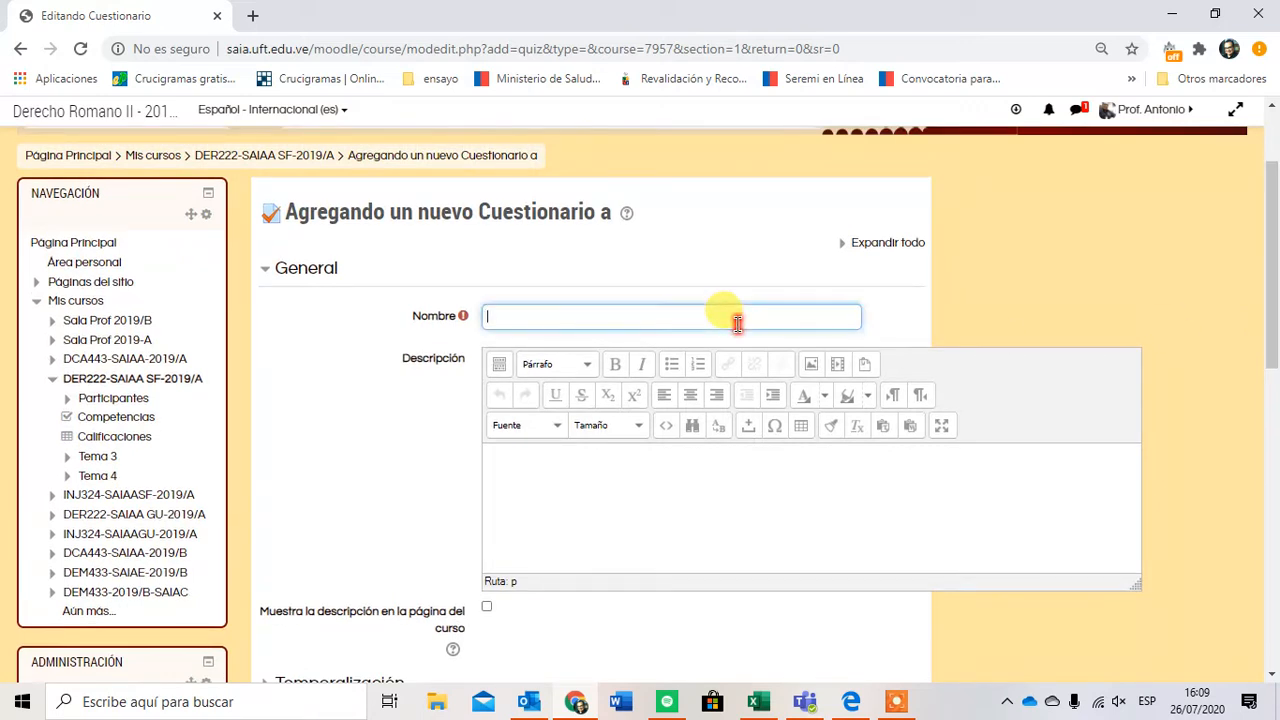
{"action": "type", "text": "Cuestionario - Unidad 1"}
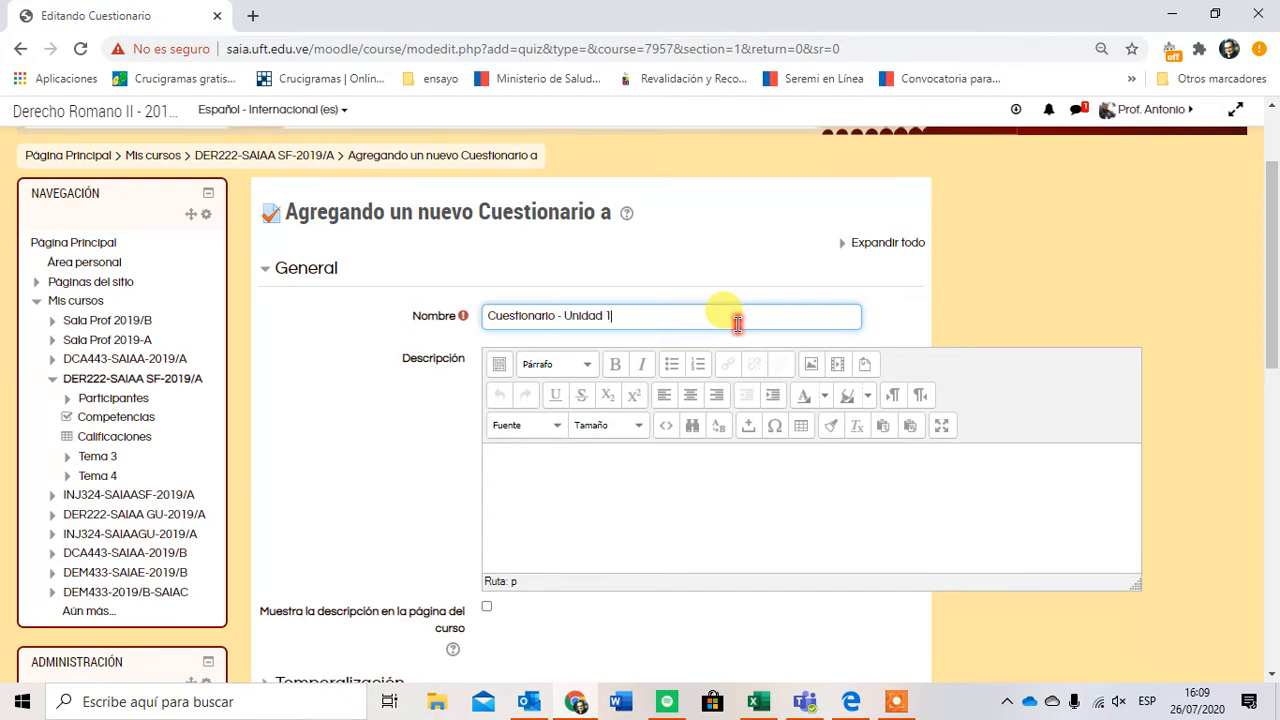
{"action": "key", "text": "BackSpace"}
{"action": "key", "text": "BackSpace"}
{"action": "key", "text": "BackSpace"}
{"action": "key", "text": "BackSpace"}
{"action": "key", "text": "BackSpace"}
{"action": "key", "text": "BackSpace"}
{"action": "key", "text": "BackSpace"}
{"action": "key", "text": "BackSpace"}
{"action": "type", "text": "Primer Corte"}
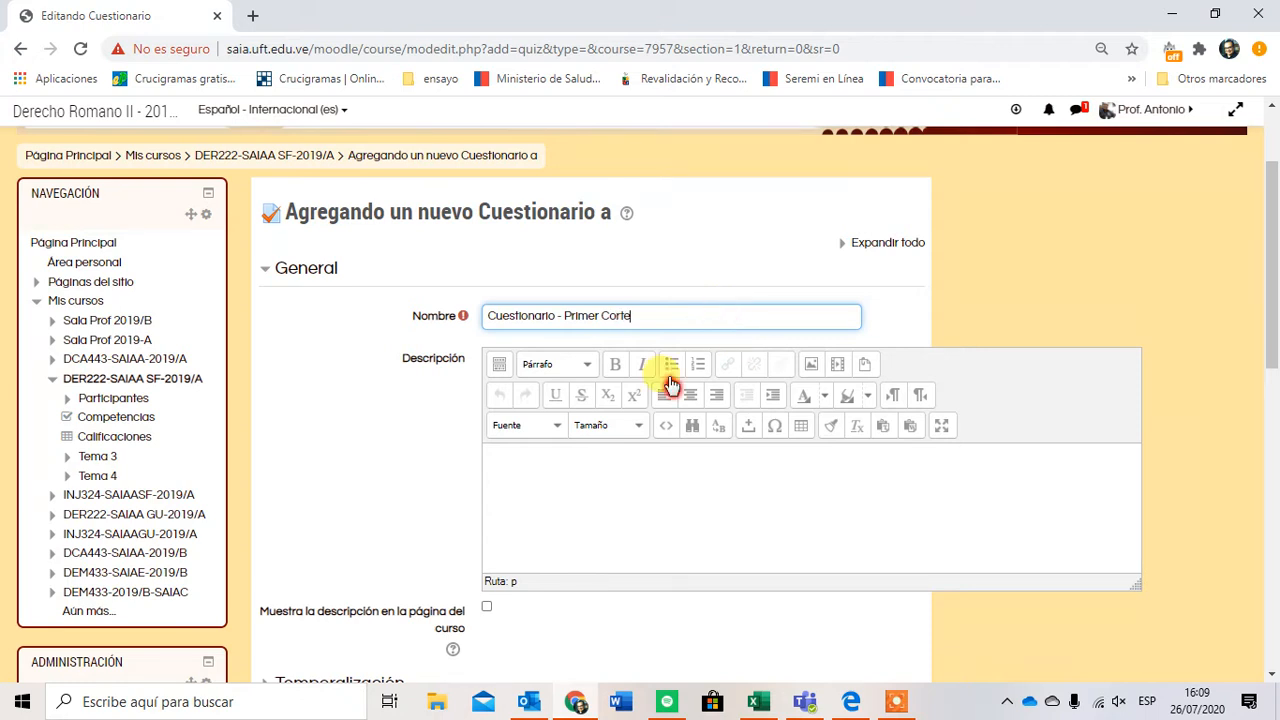
{"action": "left_click", "coordinate": [559, 470]}
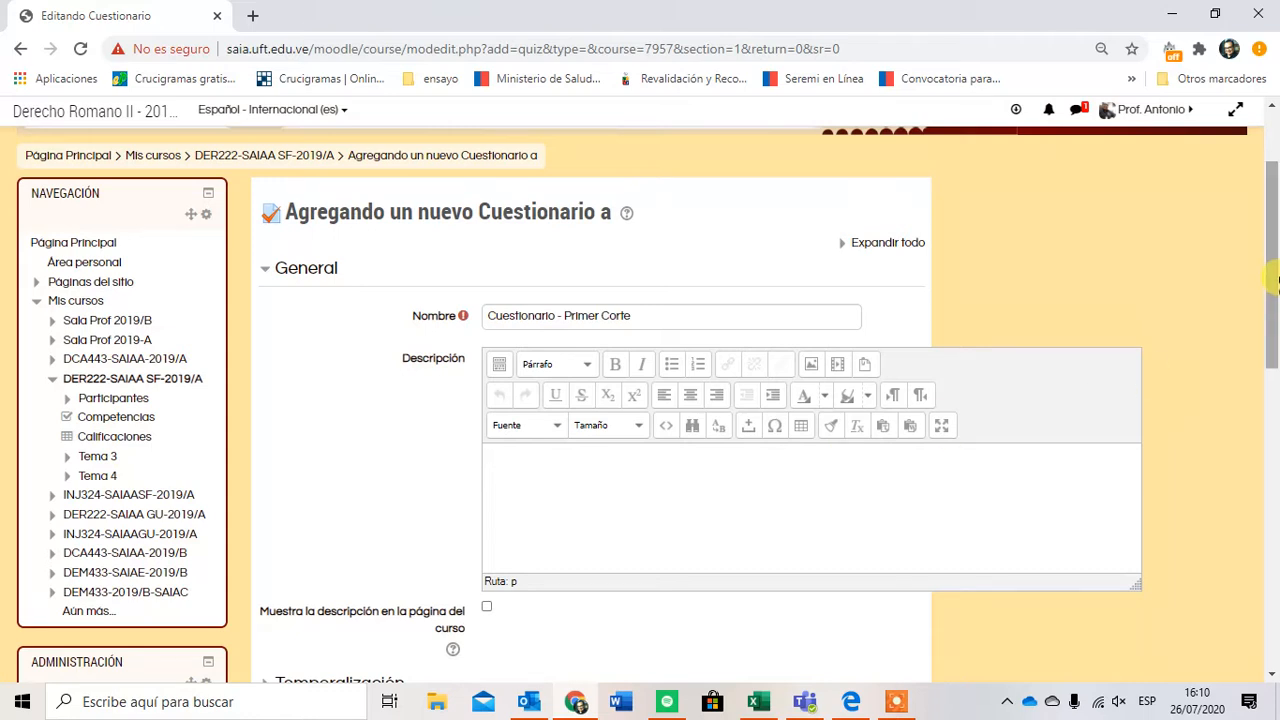
Enable the quiz's opening date in the Temporalización settings and set its day to 28 July 2020.
{"action": "left_click_drag", "start_coordinate": [1276, 283], "coordinate": [1276, 448]}
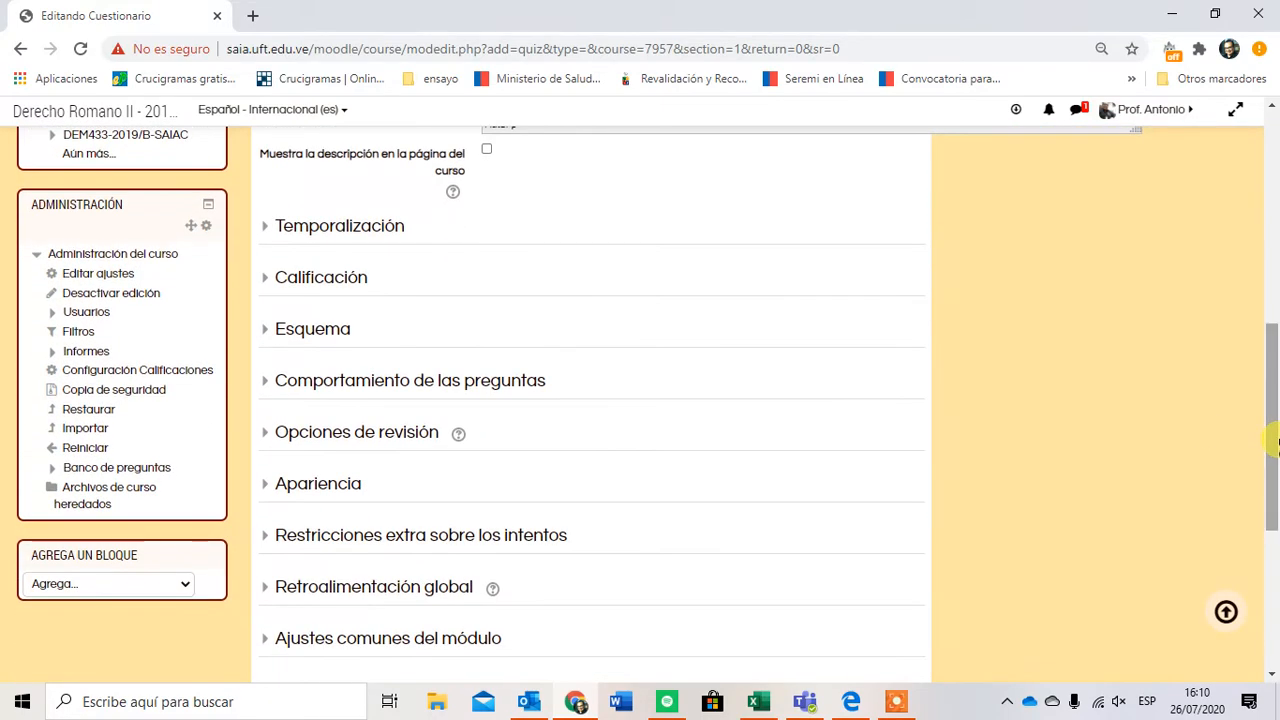
{"action": "left_click", "coordinate": [347, 240]}
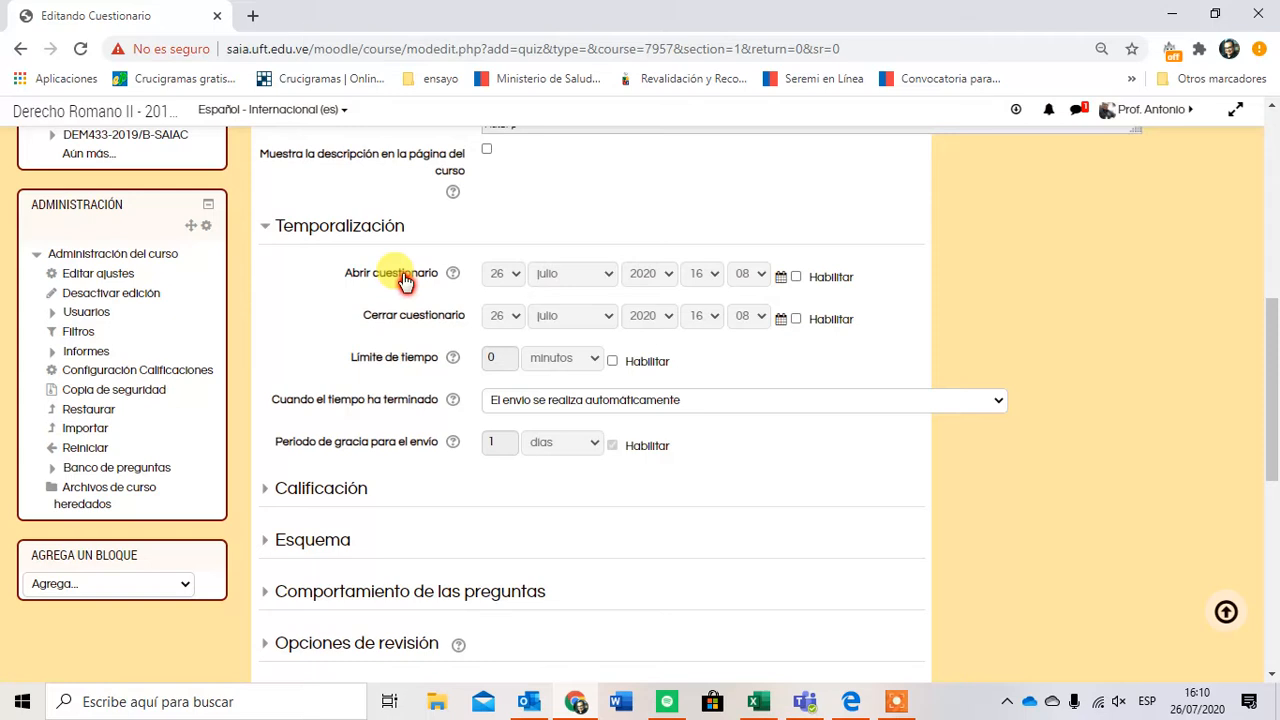
{"action": "left_click", "coordinate": [795, 283]}
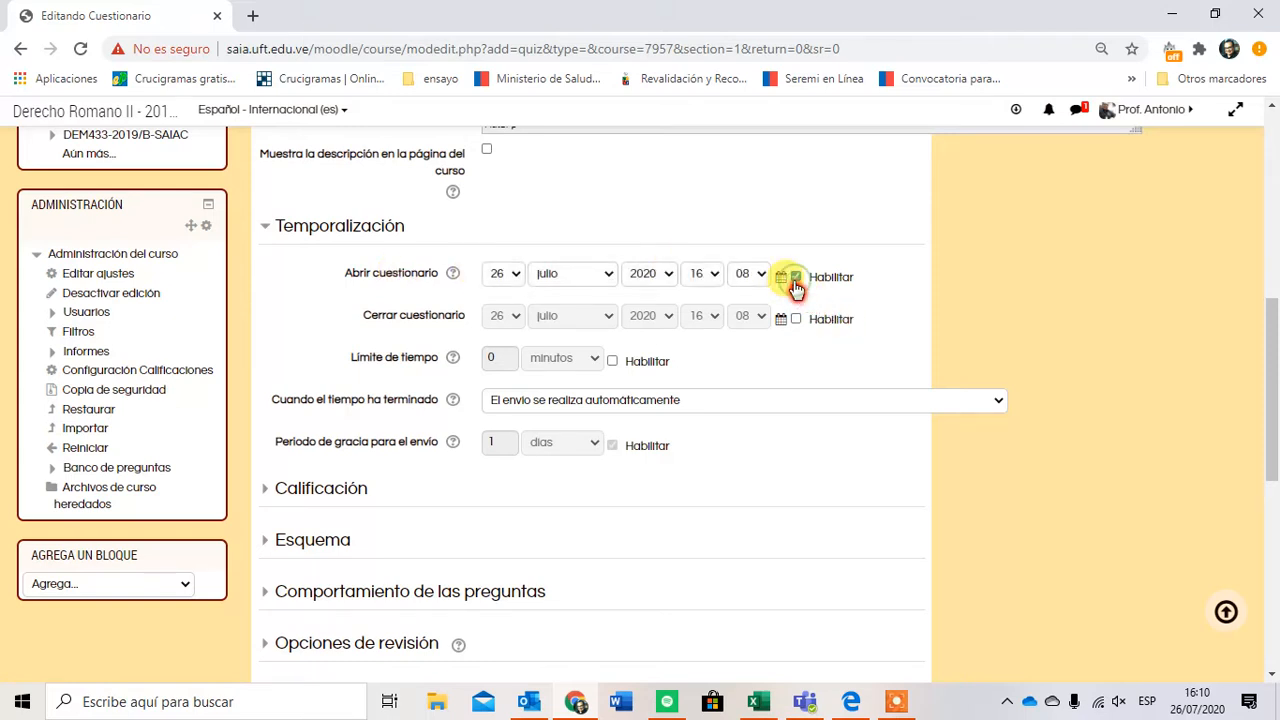
{"action": "left_click", "coordinate": [515, 280]}
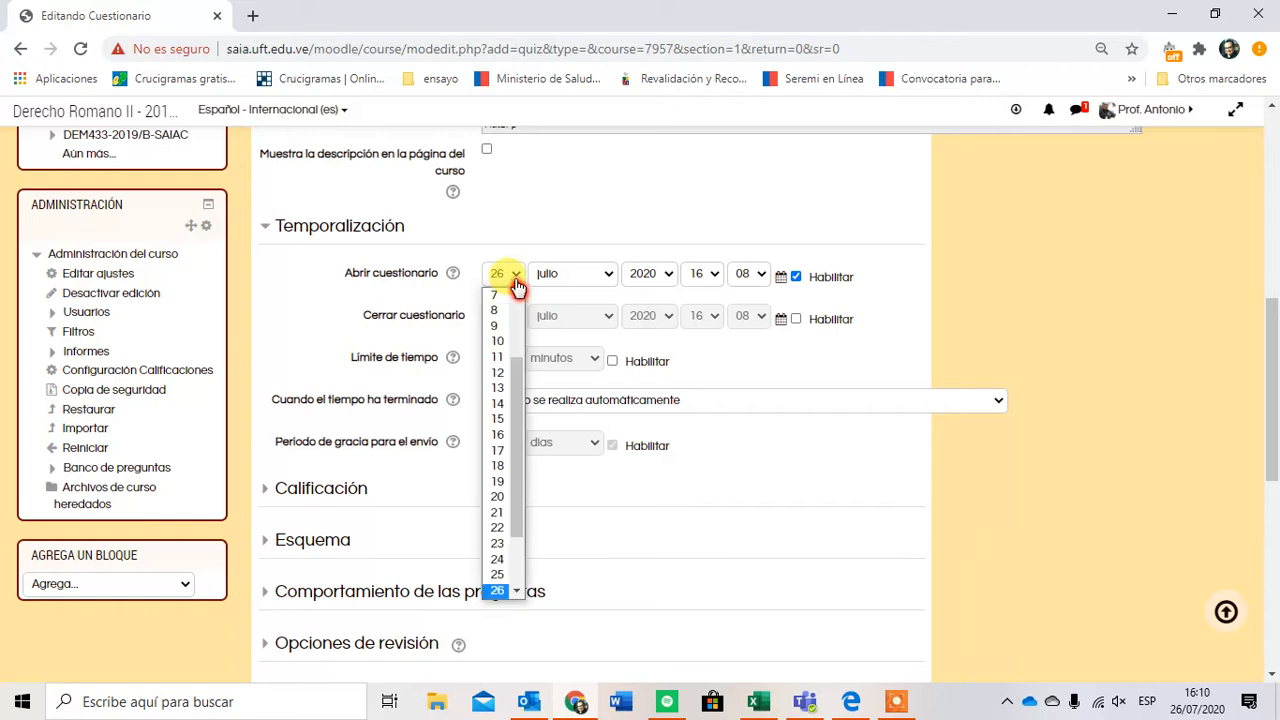
{"action": "left_click_drag", "start_coordinate": [520, 443], "coordinate": [533, 483]}
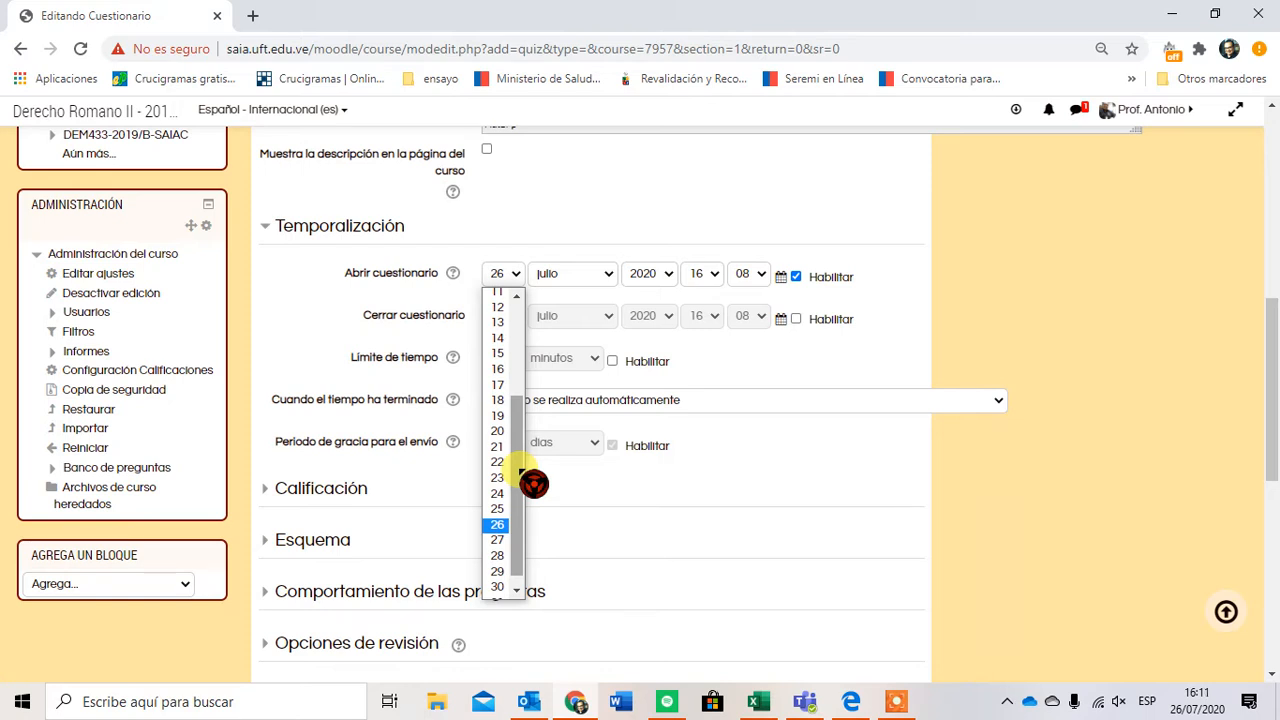
{"action": "left_click", "coordinate": [499, 556]}
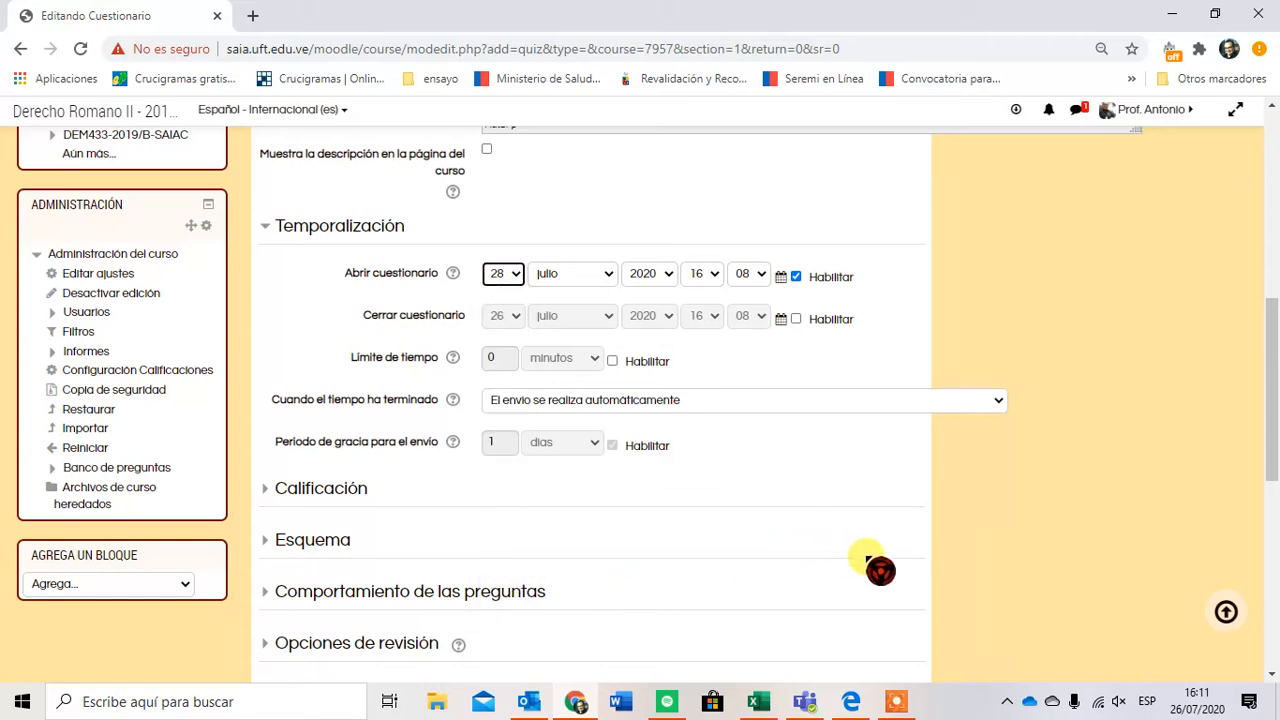
Set the quiz's opening time to 09:00.
{"action": "left_click", "coordinate": [708, 280]}
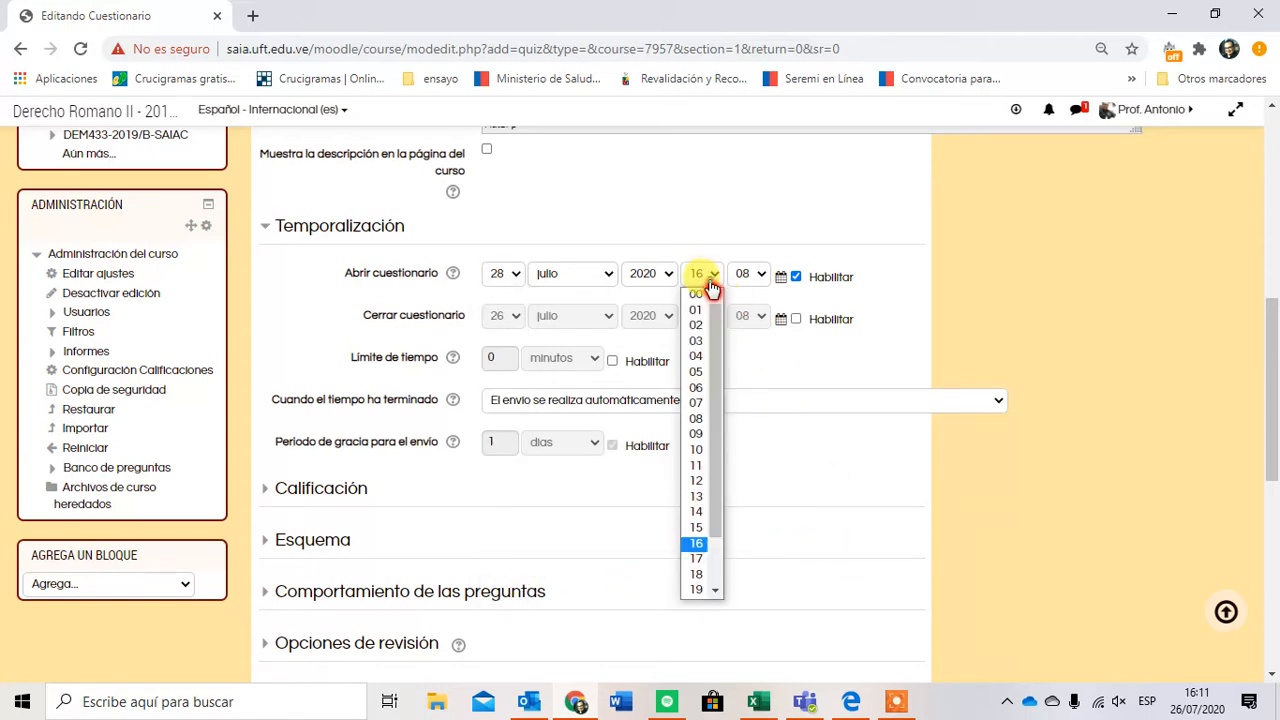
{"action": "left_click_drag", "start_coordinate": [715, 346], "coordinate": [723, 425]}
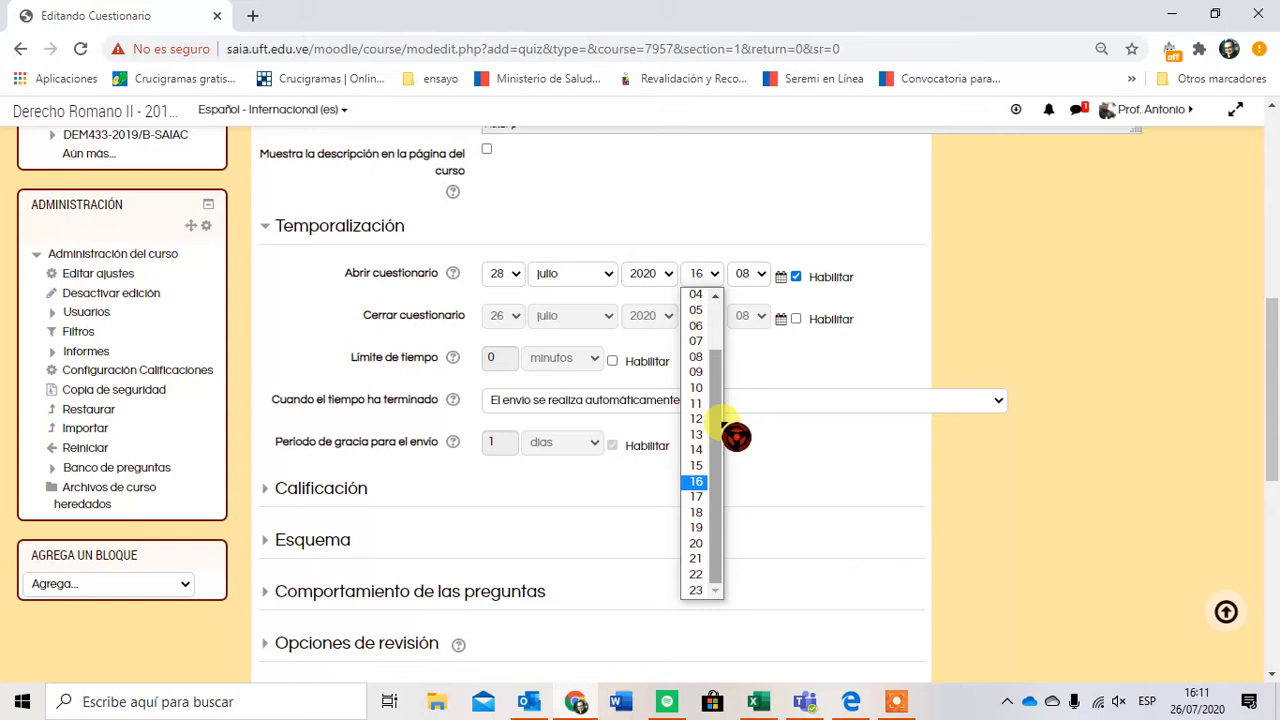
{"action": "left_click_drag", "start_coordinate": [721, 428], "coordinate": [708, 390]}
{"action": "left_click", "coordinate": [696, 366]}
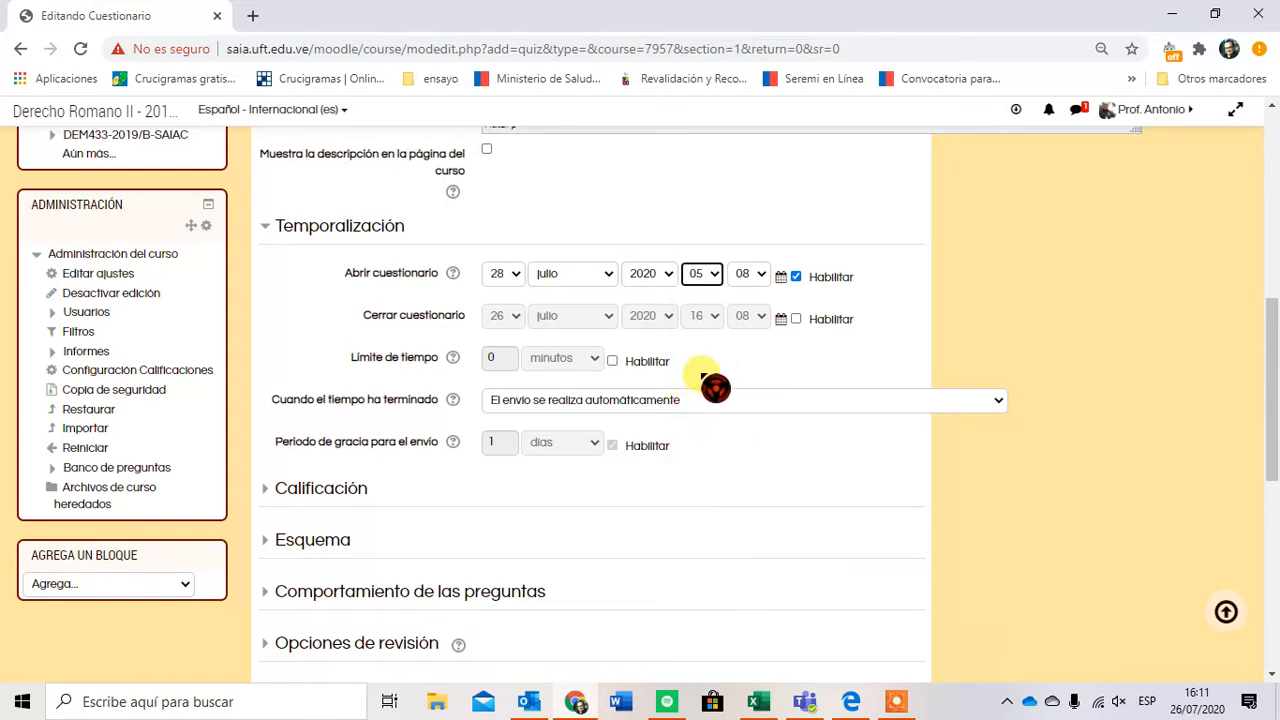
{"action": "left_click", "coordinate": [714, 273]}
{"action": "left_click", "coordinate": [714, 430]}
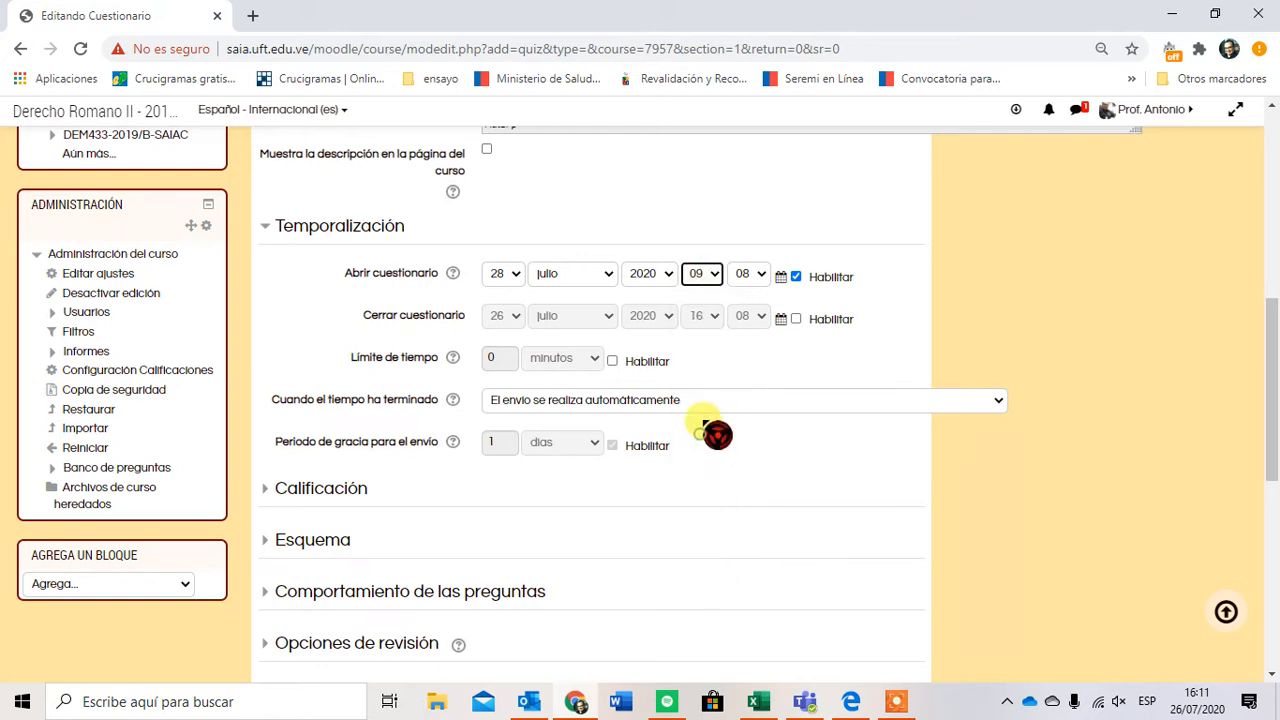
{"action": "left_click", "coordinate": [748, 274]}
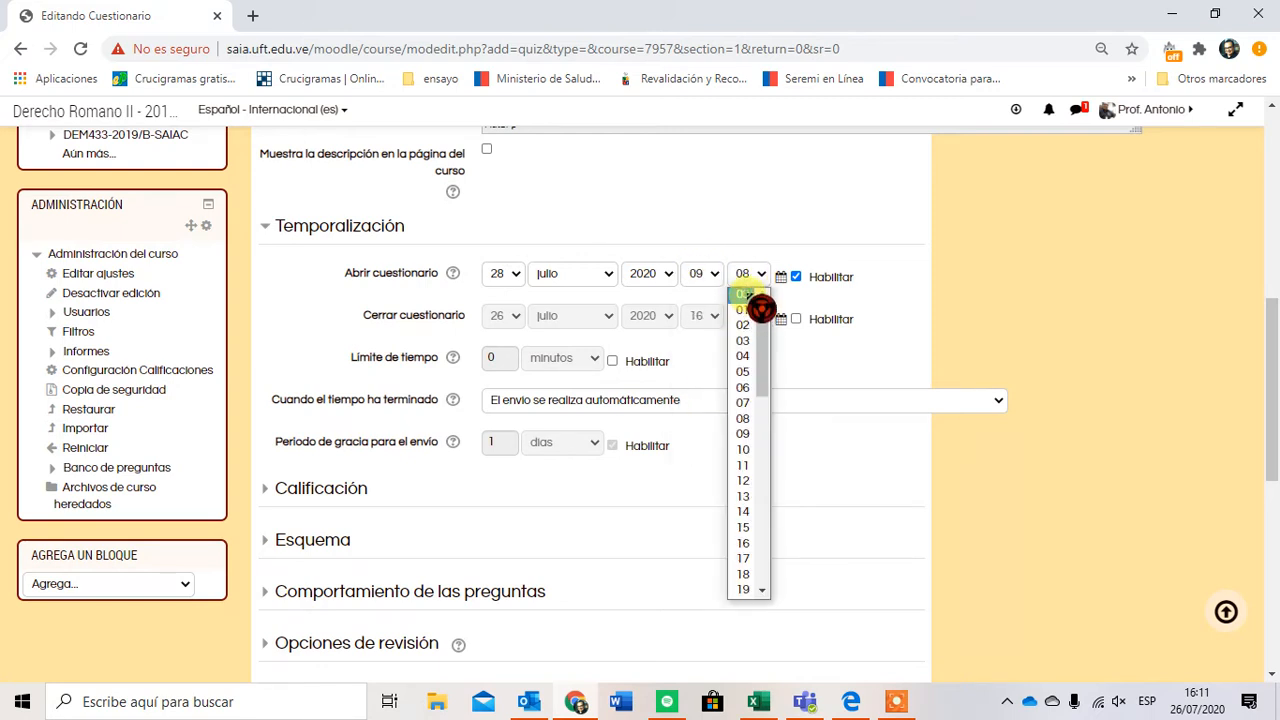
{"action": "left_click", "coordinate": [750, 291]}
Enable the quiz's closing date and set its day to 30 July 2020.
{"action": "mouse_move", "coordinate": [1205, 710]}
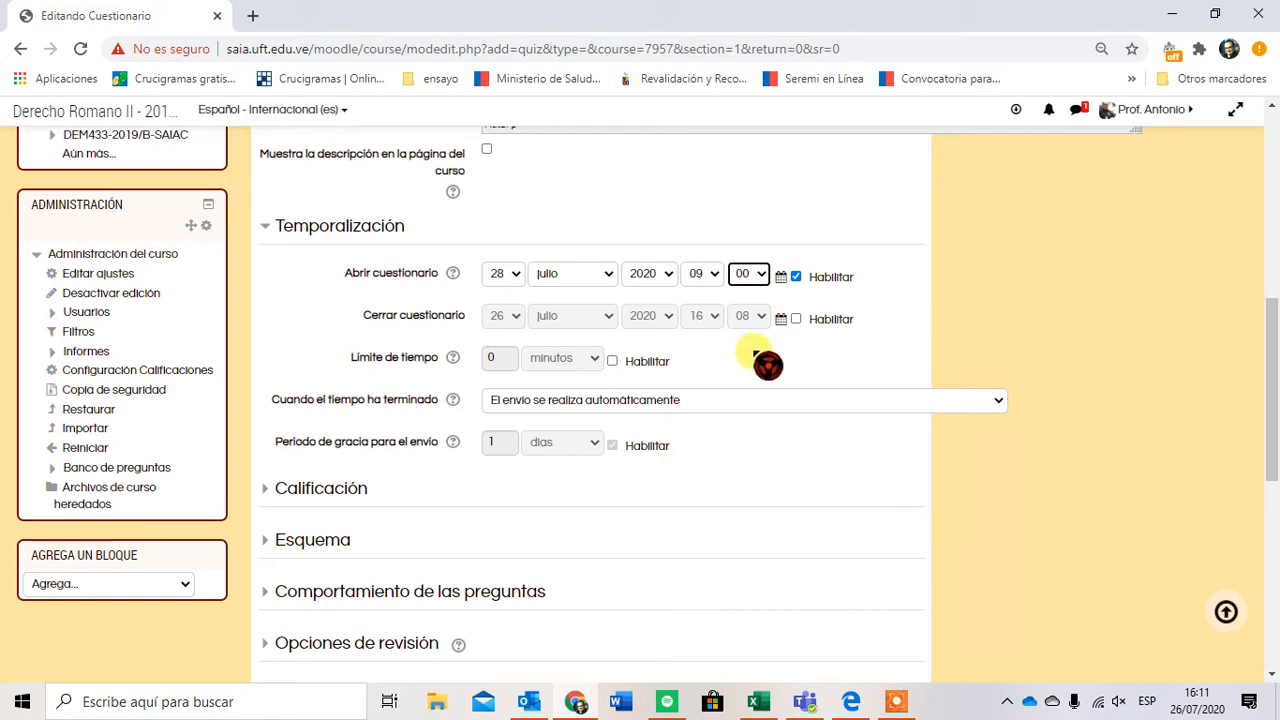
{"action": "left_click", "coordinate": [795, 319]}
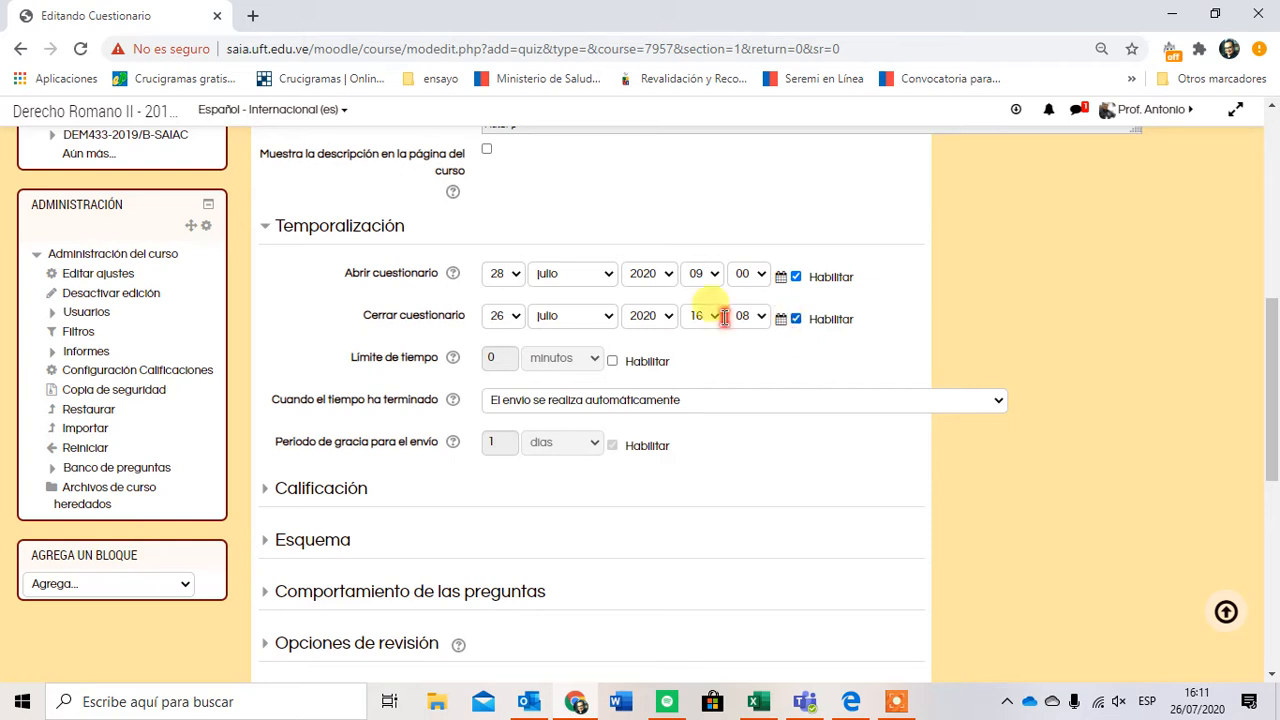
{"action": "left_click", "coordinate": [497, 316]}
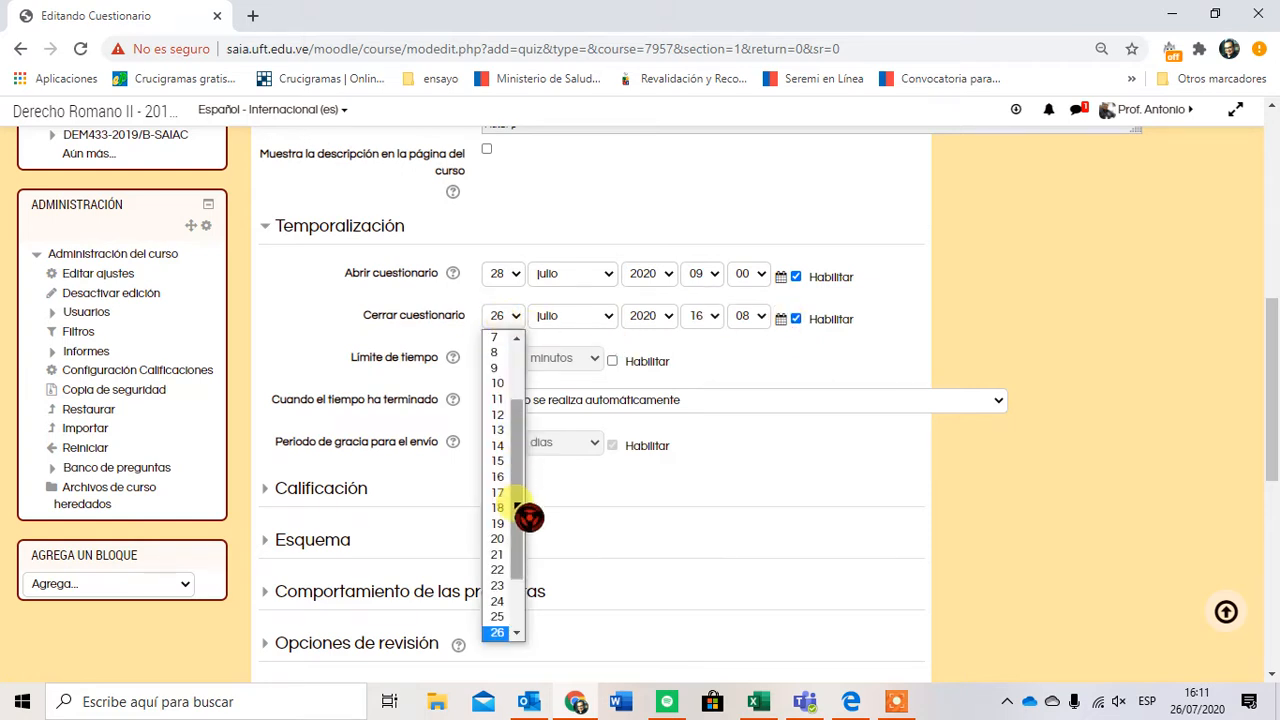
{"action": "scroll", "coordinate": [523, 540], "scroll_direction": "down", "scroll_amount": 2}
{"action": "left_click", "coordinate": [497, 617]}
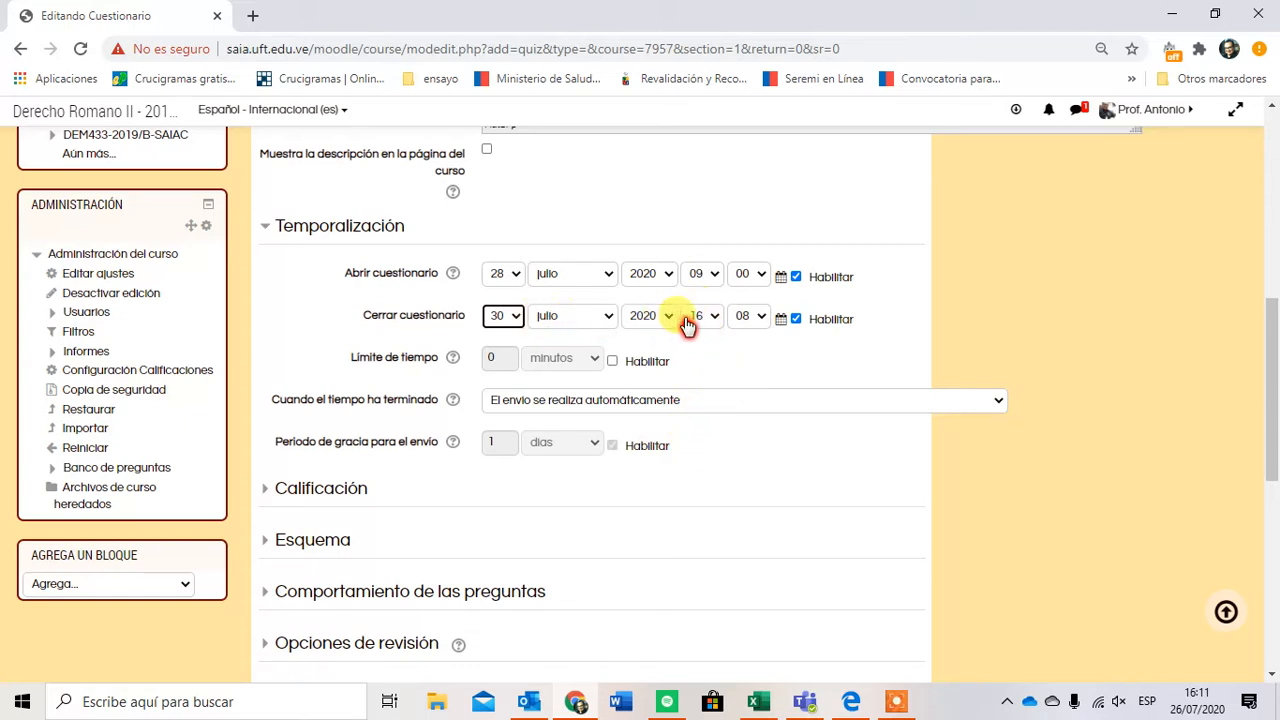
Set the quiz's closing time to 23:59.
{"action": "left_click", "coordinate": [735, 318]}
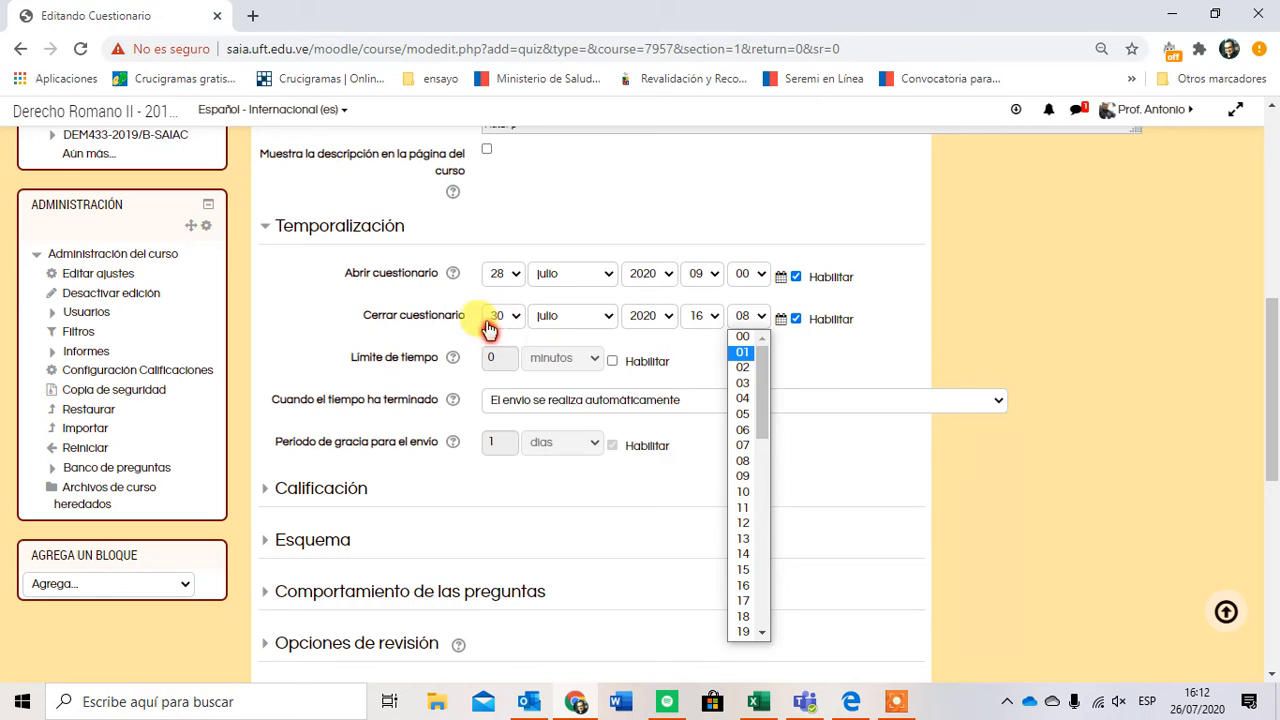
{"action": "left_click_drag", "start_coordinate": [772, 380], "coordinate": [777, 574]}
{"action": "left_click", "coordinate": [744, 631]}
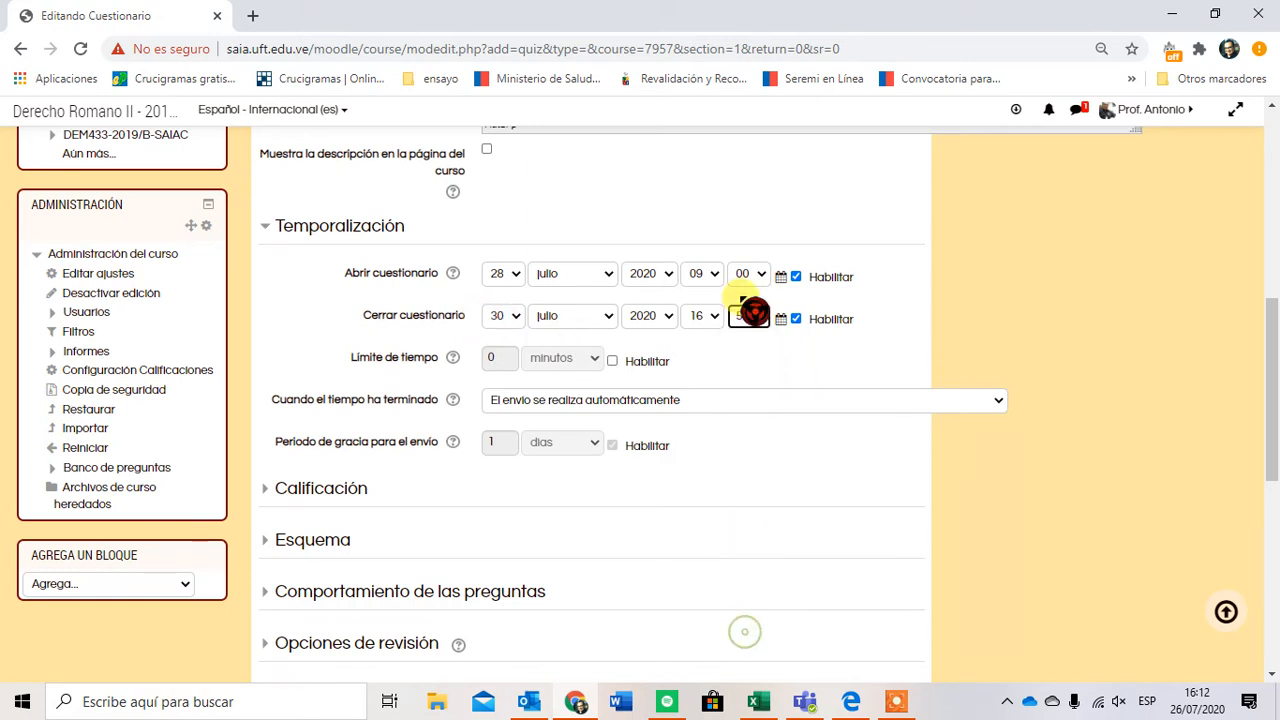
{"action": "left_click", "coordinate": [714, 318]}
{"action": "left_click_drag", "start_coordinate": [729, 366], "coordinate": [726, 652]}
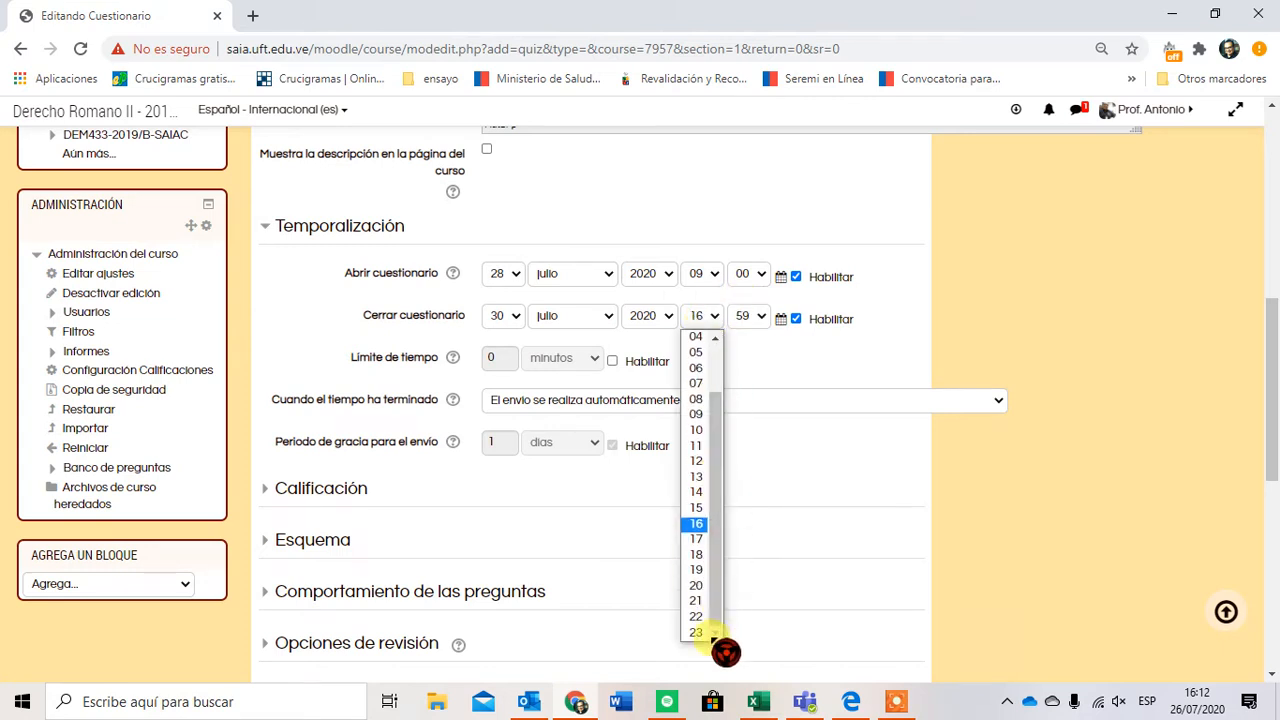
{"action": "left_click", "coordinate": [697, 633]}
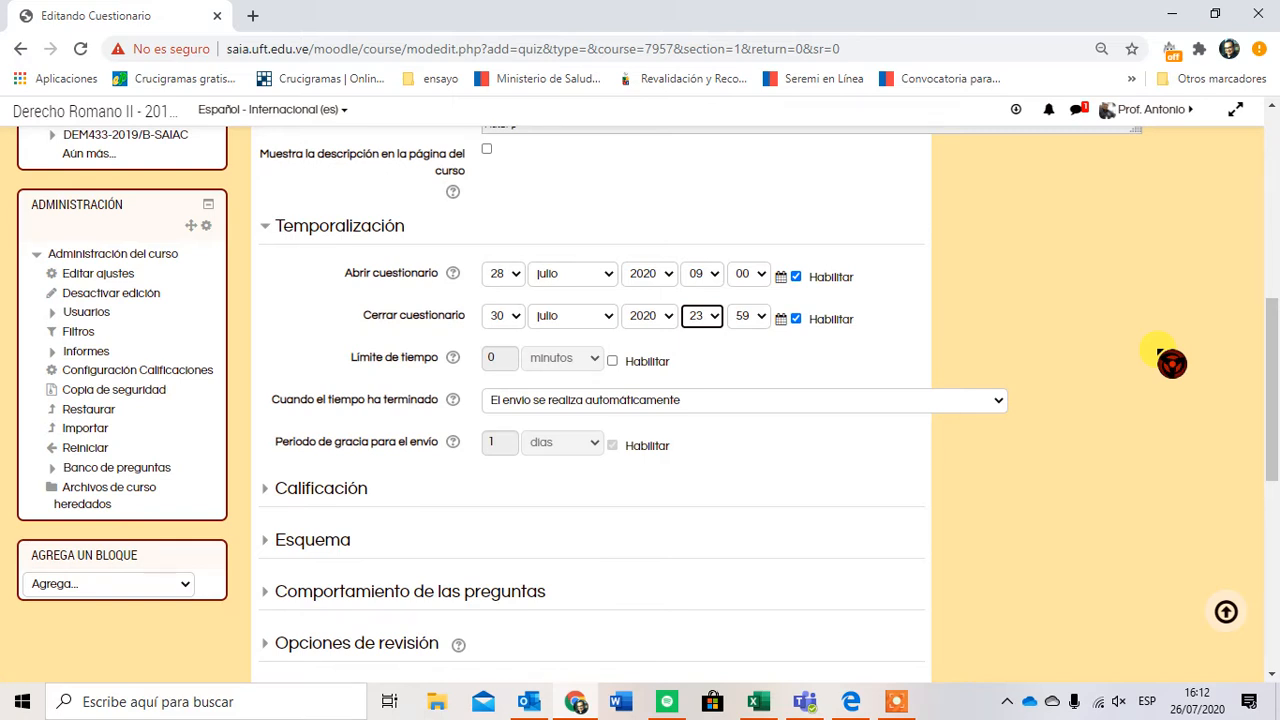
Review the options for when time runs out and choose "El envío se realiza automáticamente".
{"action": "left_click", "coordinate": [667, 408]}
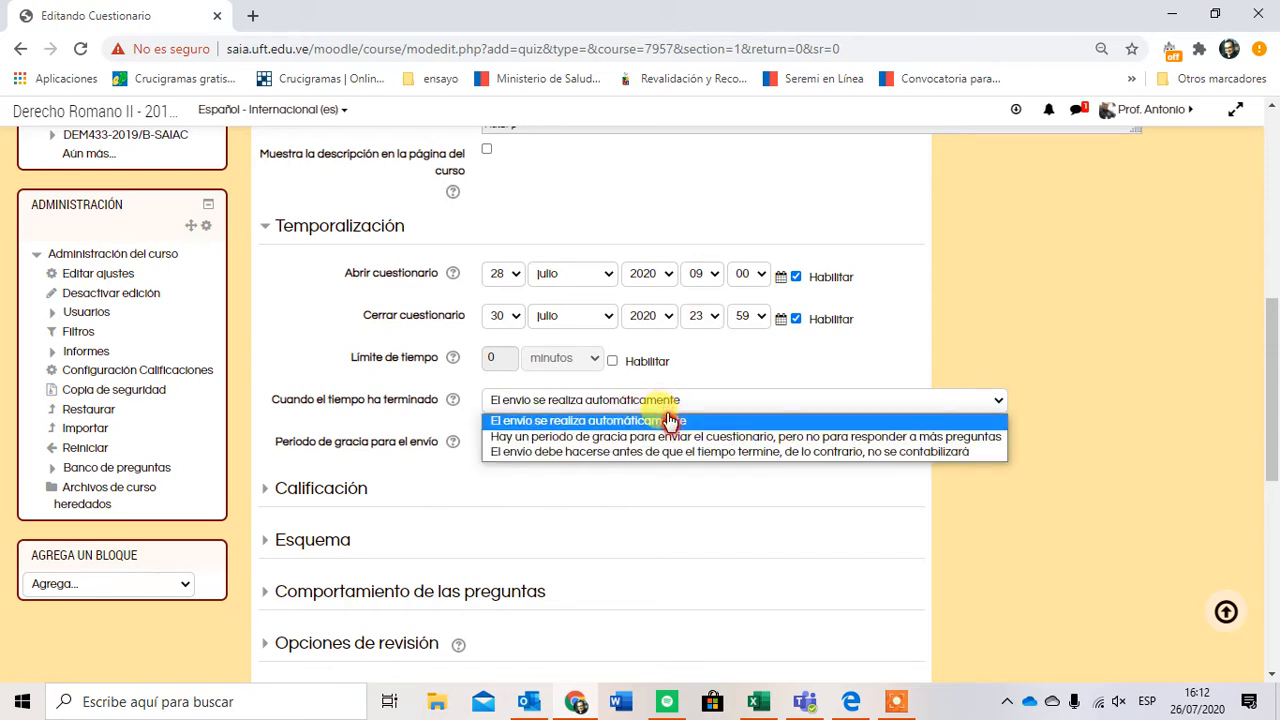
{"action": "left_click", "coordinate": [674, 446]}
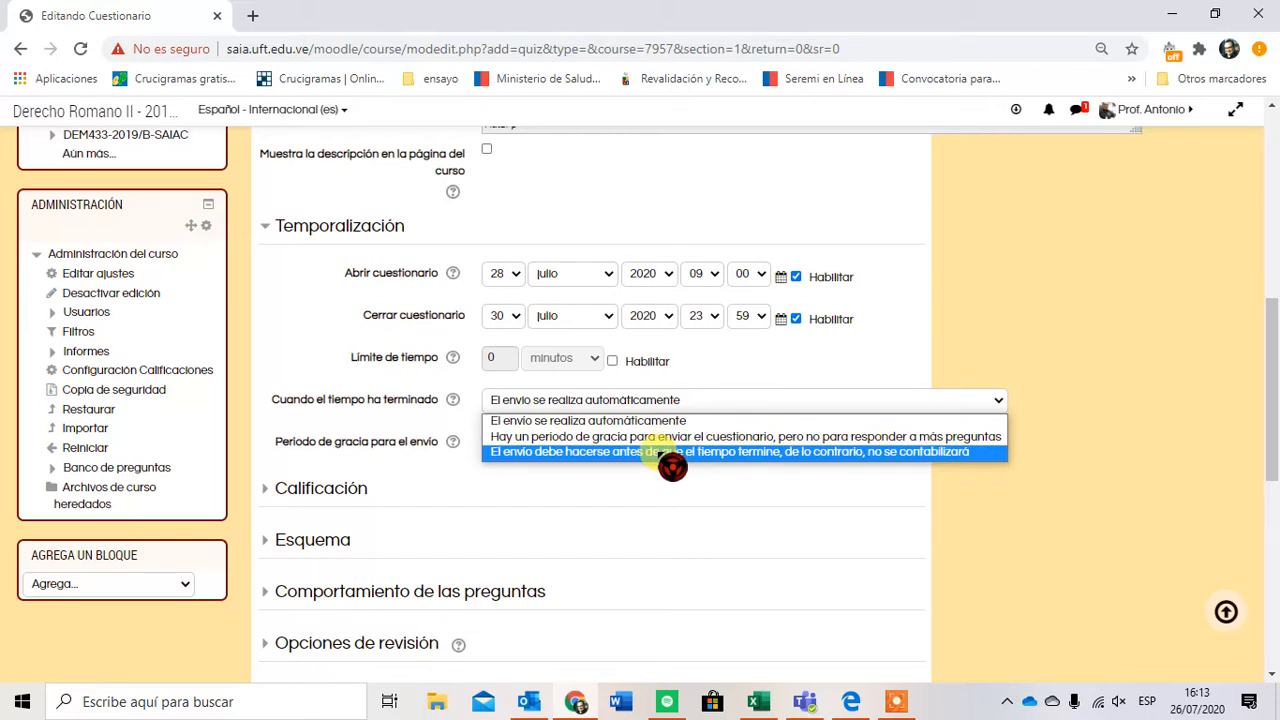
{"action": "left_click", "coordinate": [654, 422]}
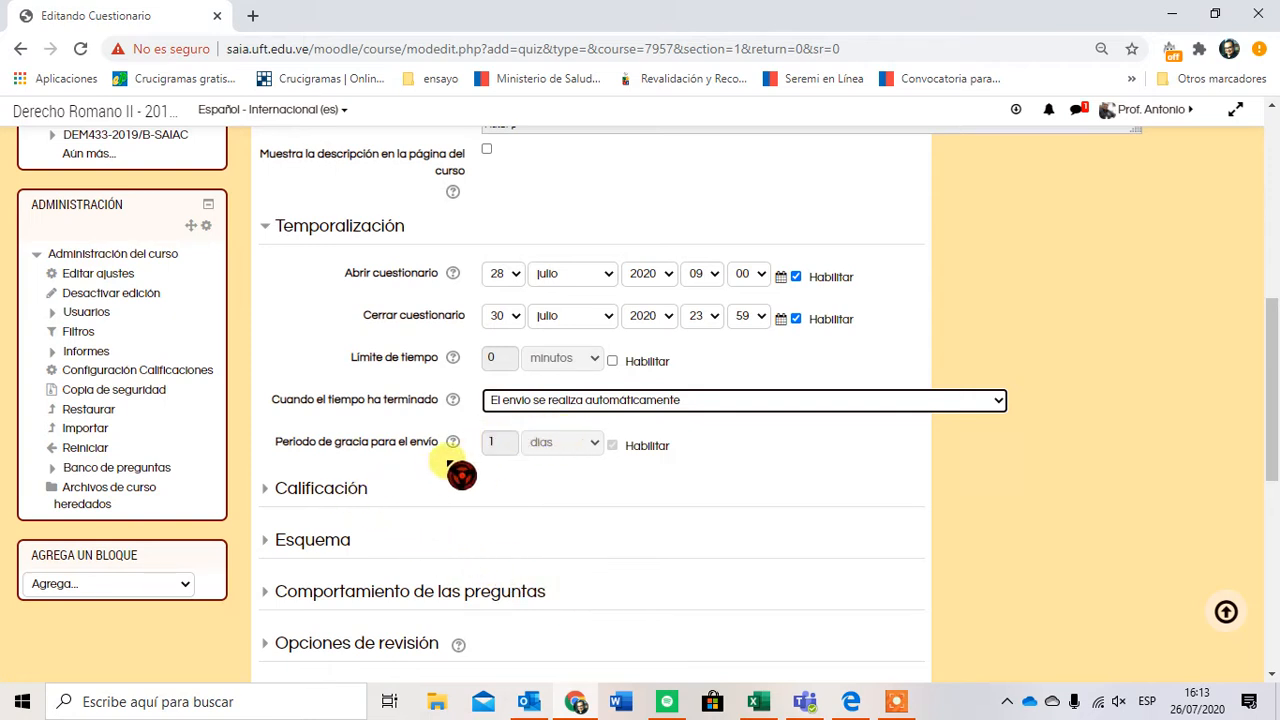
Expand the quiz's Calificación settings and review the choices for Categoría de calificación.
{"action": "left_click", "coordinate": [341, 490]}
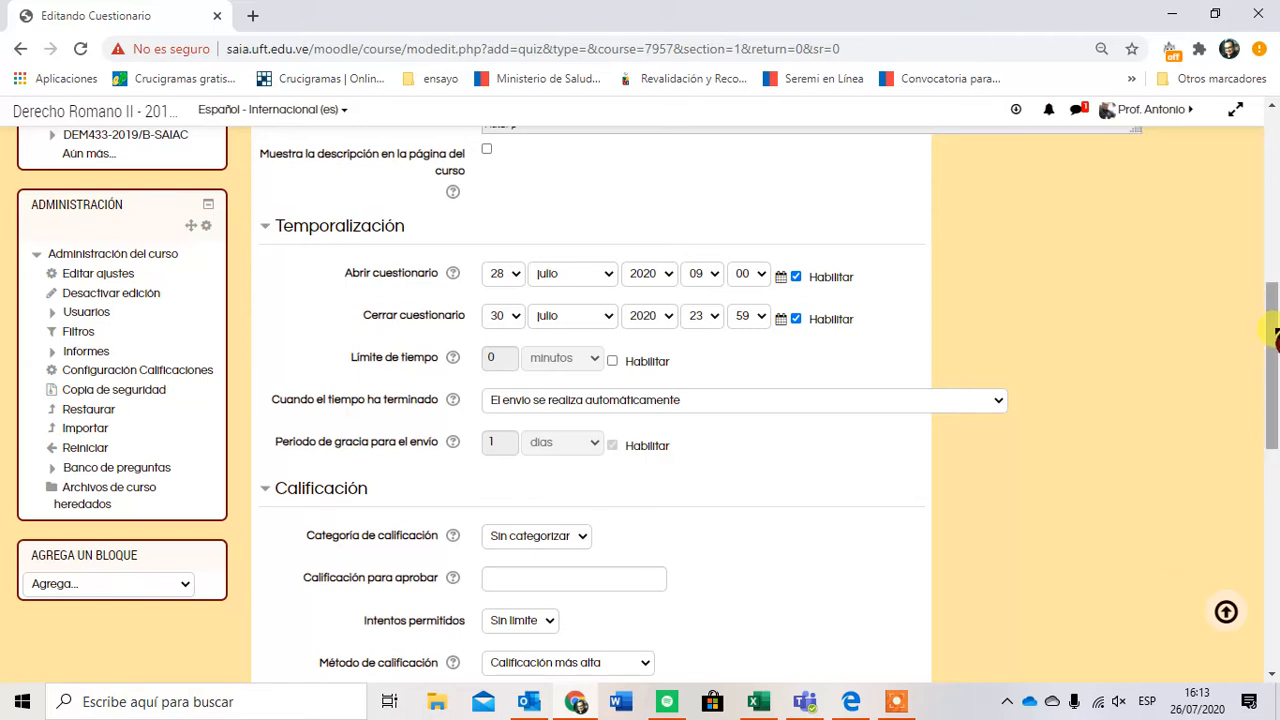
{"action": "left_click_drag", "start_coordinate": [1276, 320], "coordinate": [1276, 381]}
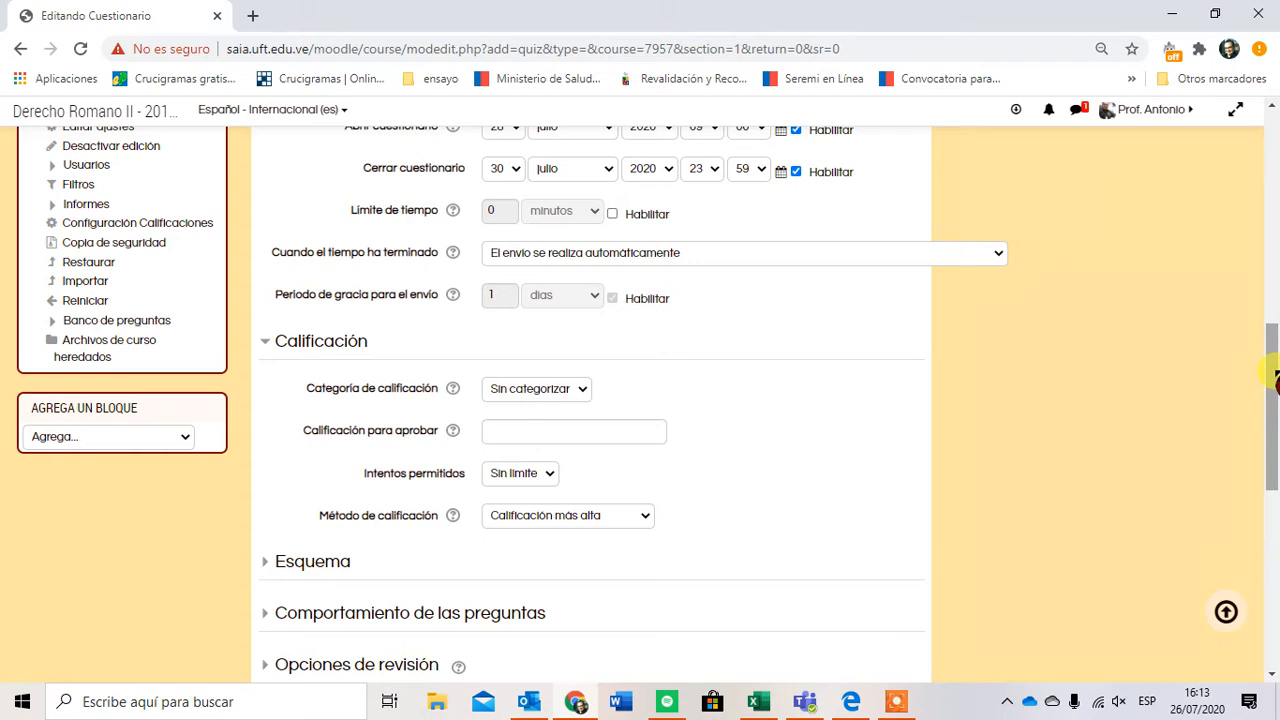
{"action": "left_click", "coordinate": [528, 391]}
{"action": "left_click", "coordinate": [536, 396]}
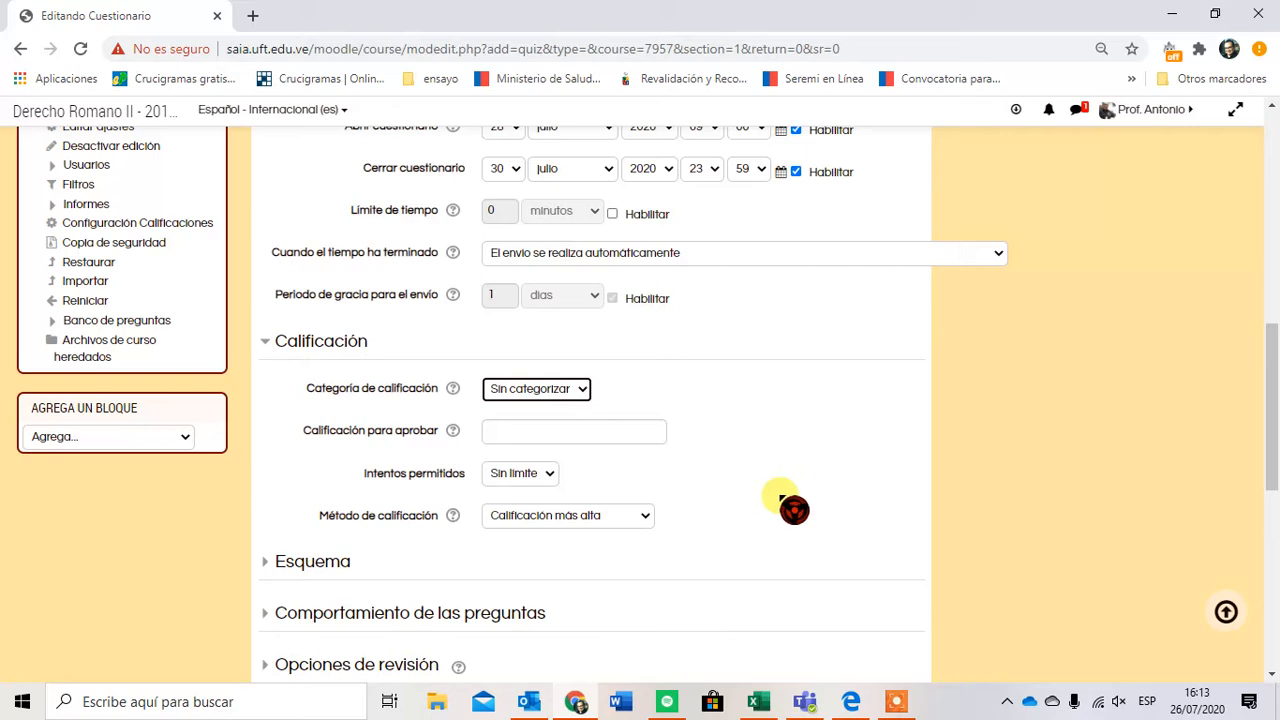
Review the choices for Intentos permitidos and set the number of allowed attempts to 2.
{"action": "left_click", "coordinate": [542, 479]}
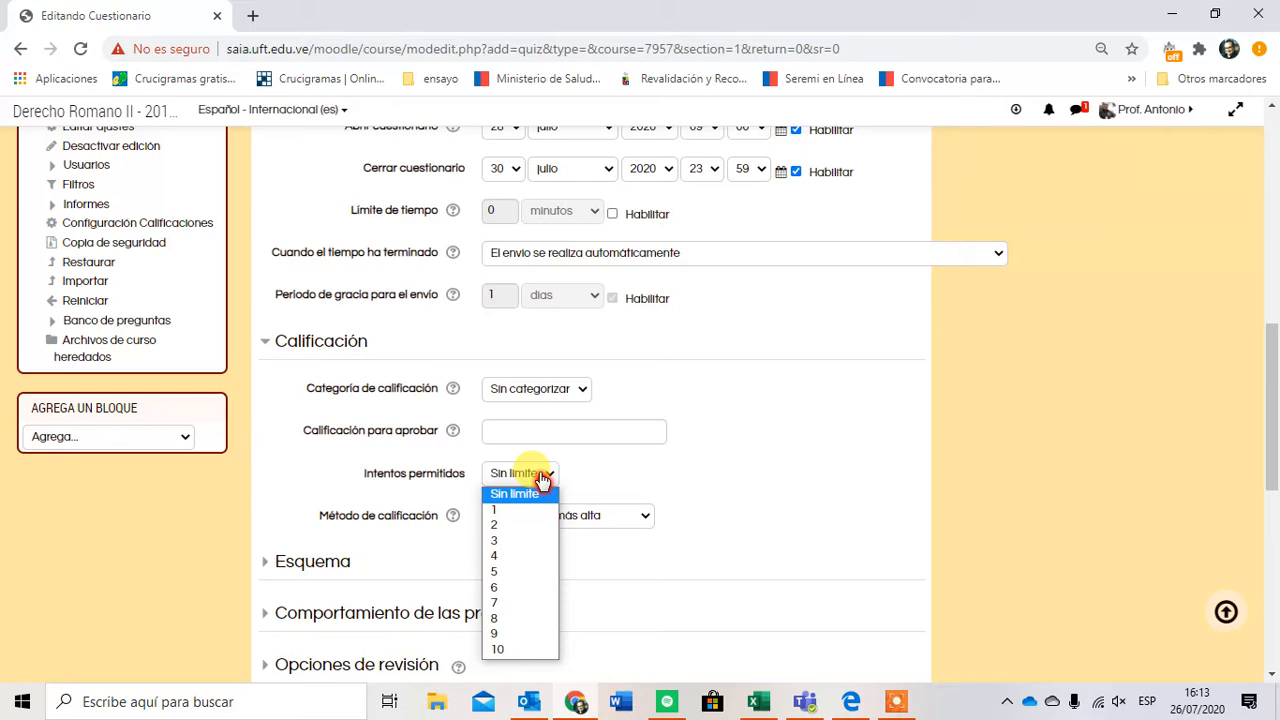
{"action": "left_click", "coordinate": [542, 479]}
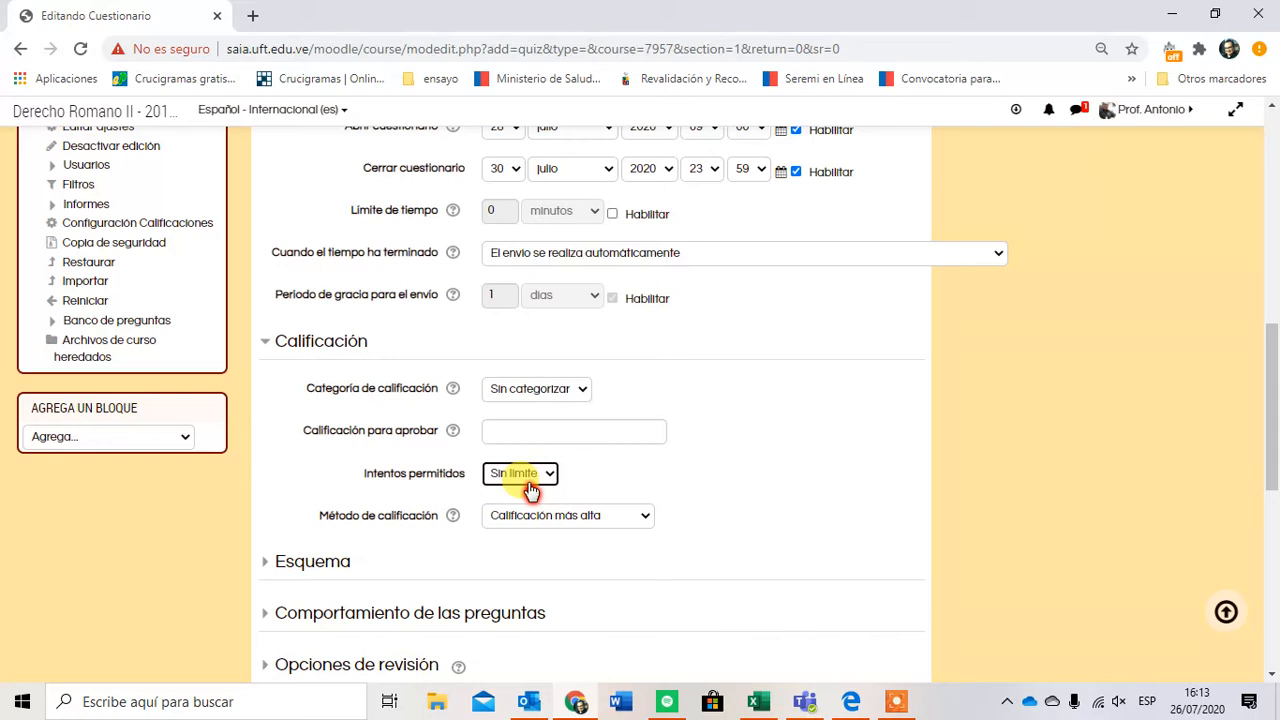
{"action": "left_click", "coordinate": [530, 488]}
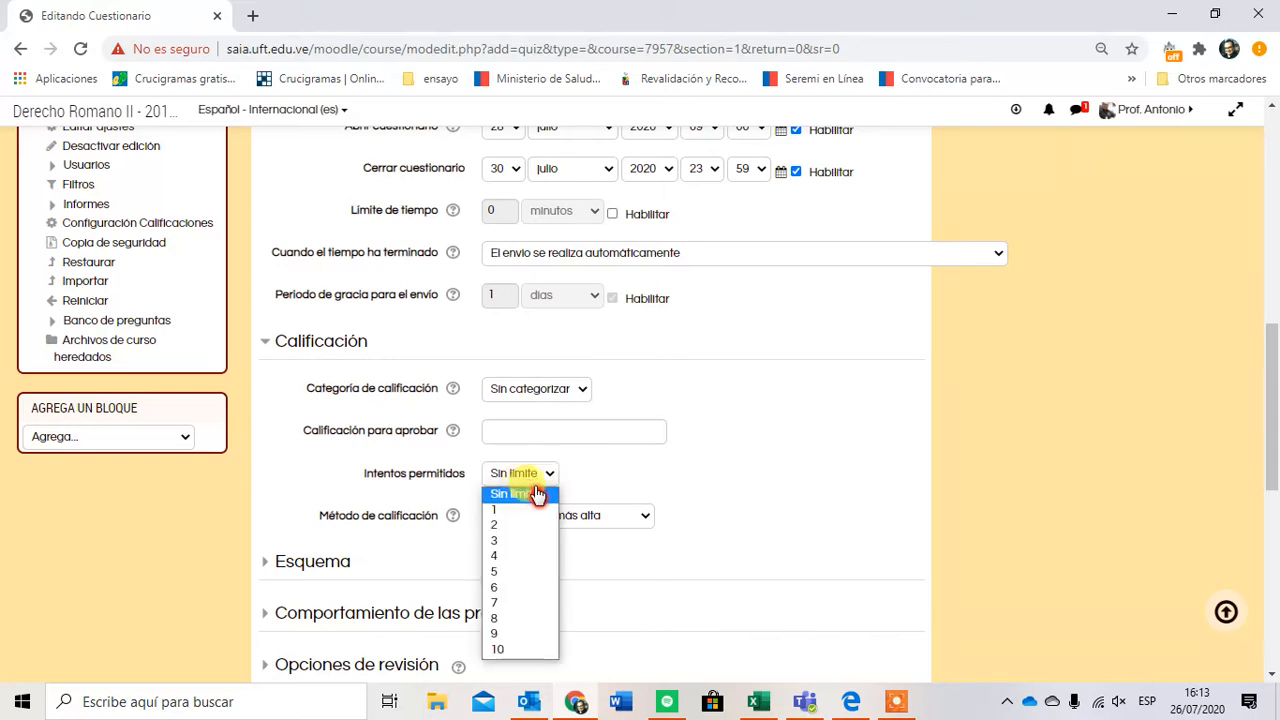
{"action": "left_click", "coordinate": [513, 528]}
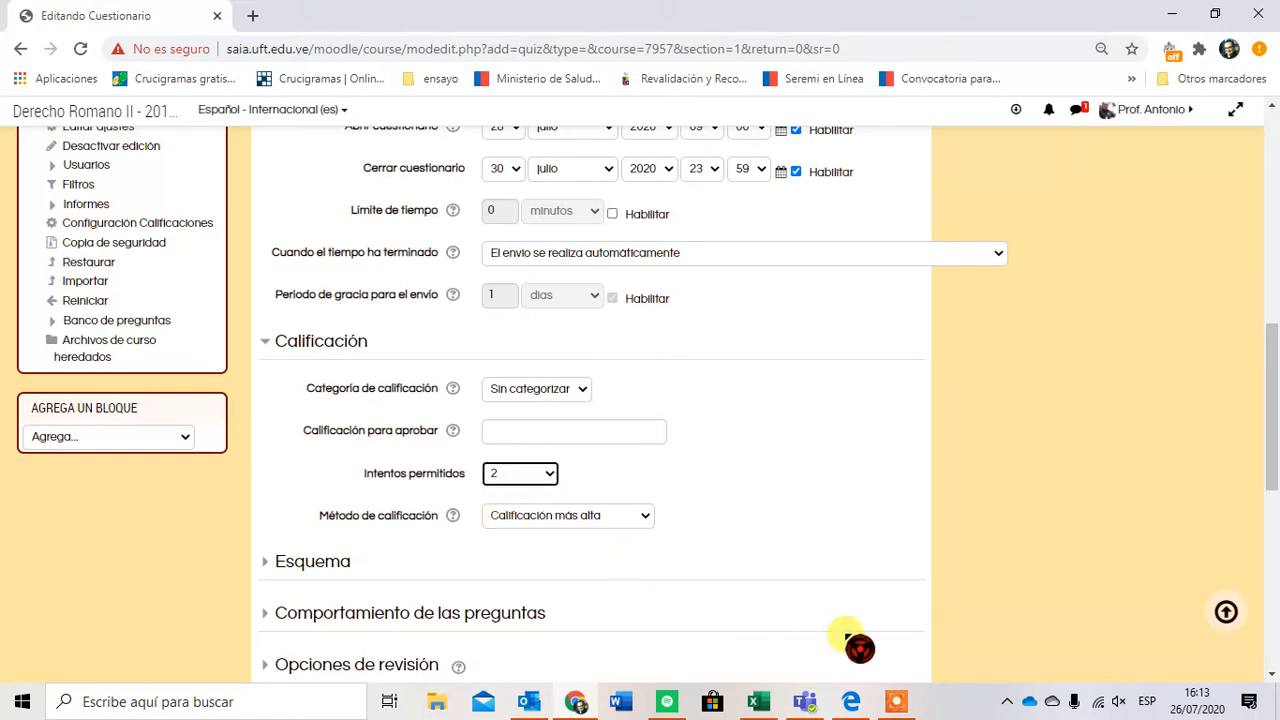
{"action": "left_click", "coordinate": [536, 485]}
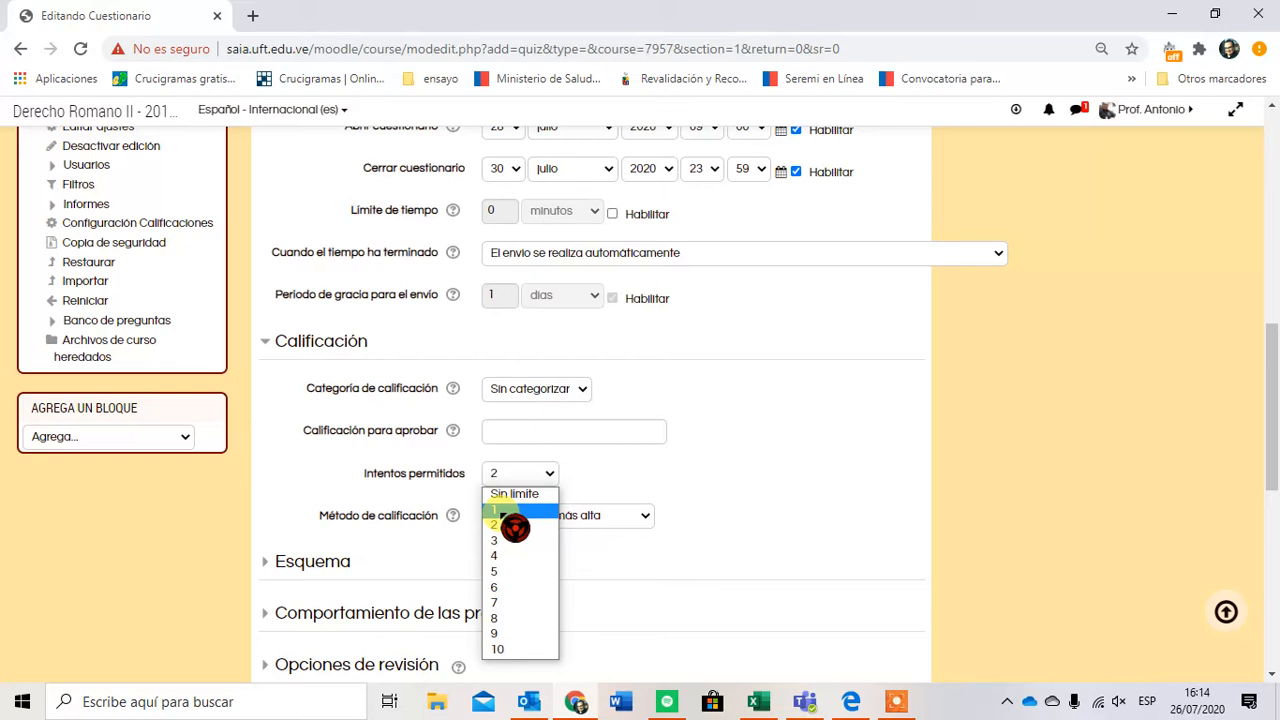
{"action": "left_click", "coordinate": [510, 525]}
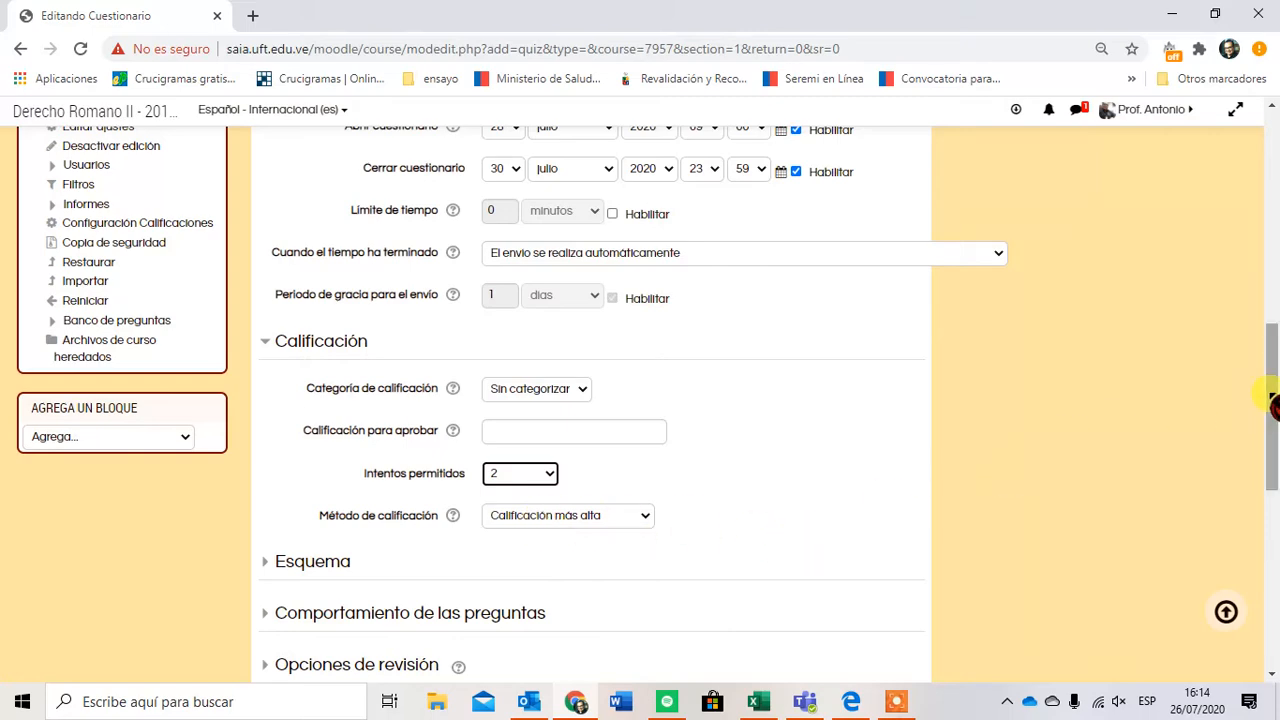
Expand the Esquema settings and review the choices for Página nueva.
{"action": "left_click_drag", "start_coordinate": [1272, 406], "coordinate": [1274, 500]}
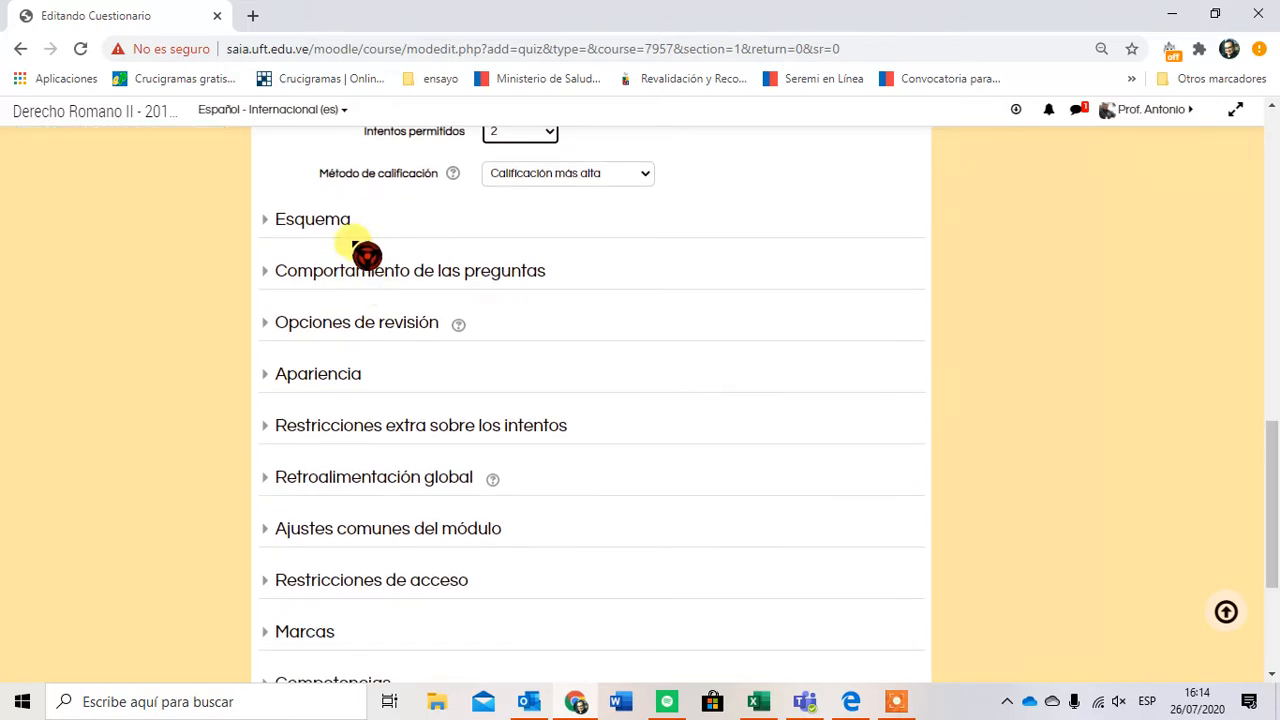
{"action": "left_click", "coordinate": [311, 226]}
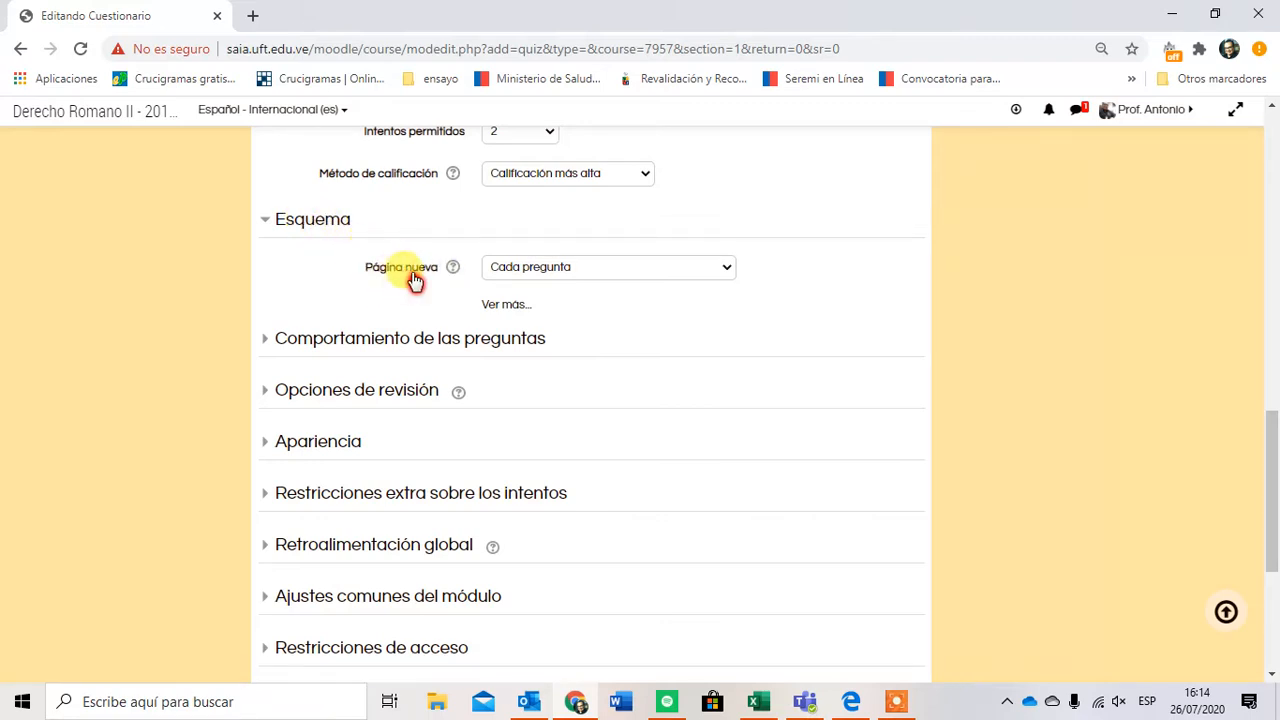
{"action": "left_click", "coordinate": [572, 276]}
{"action": "left_click", "coordinate": [590, 275]}
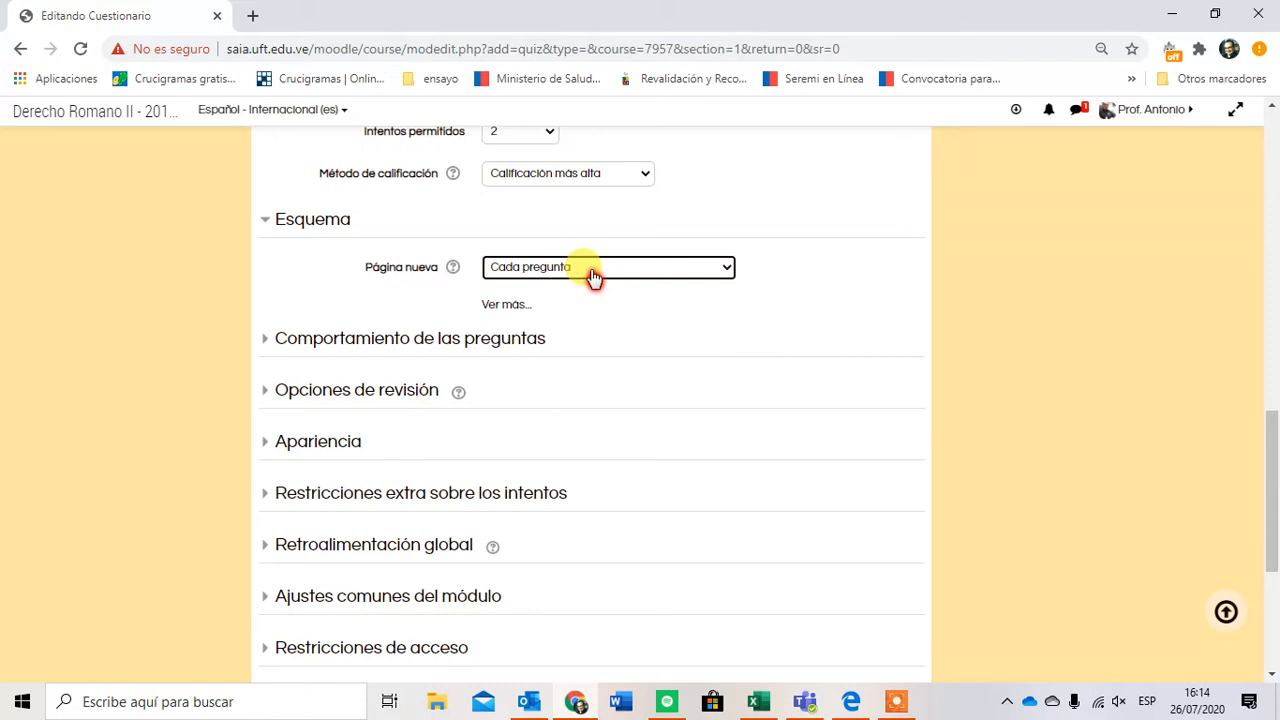
Examine the Comportamiento de las preguntas settings and the Opciones de revisión, collapsing the latter again.
{"action": "left_click", "coordinate": [376, 344]}
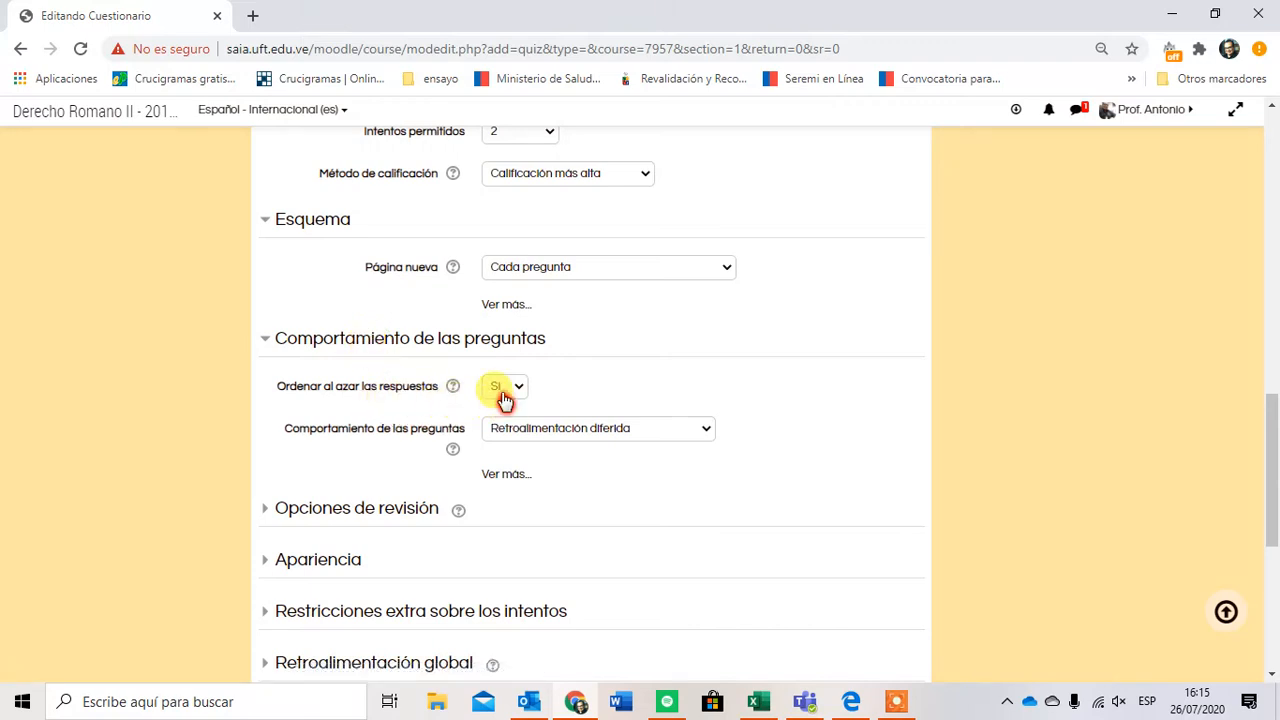
{"action": "left_click_drag", "start_coordinate": [689, 397], "coordinate": [737, 506]}
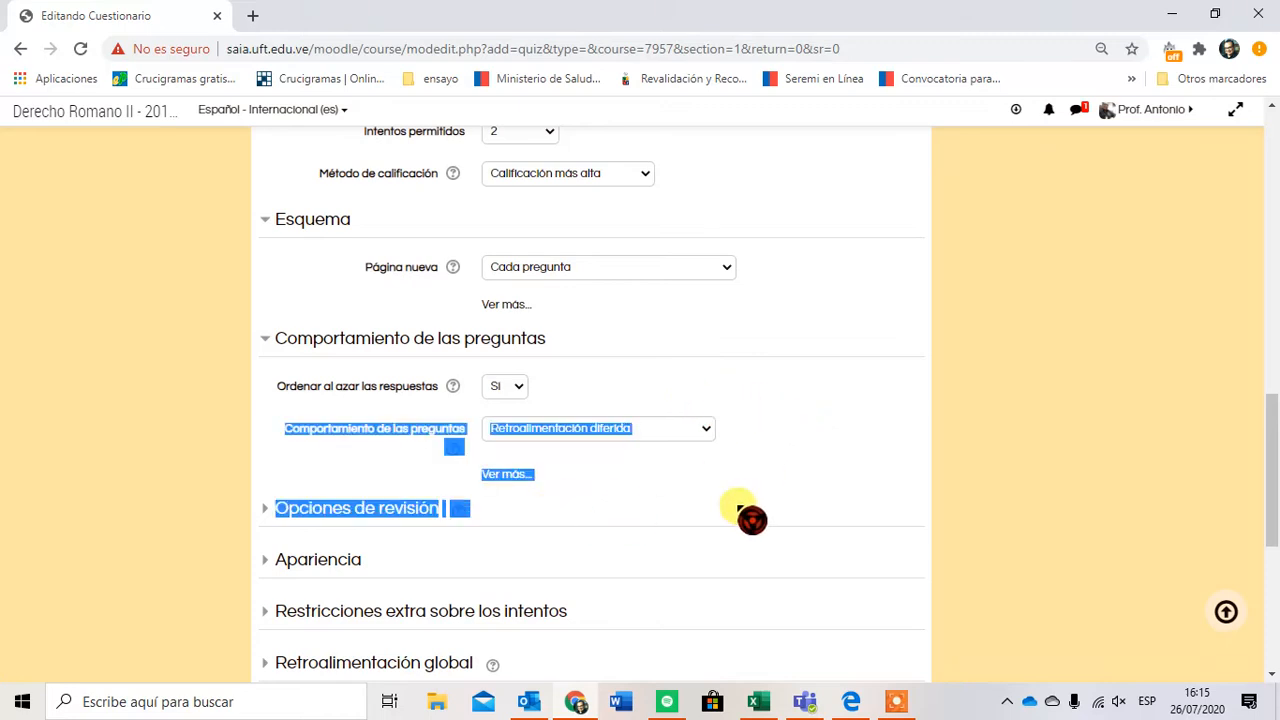
{"action": "left_click", "coordinate": [790, 462]}
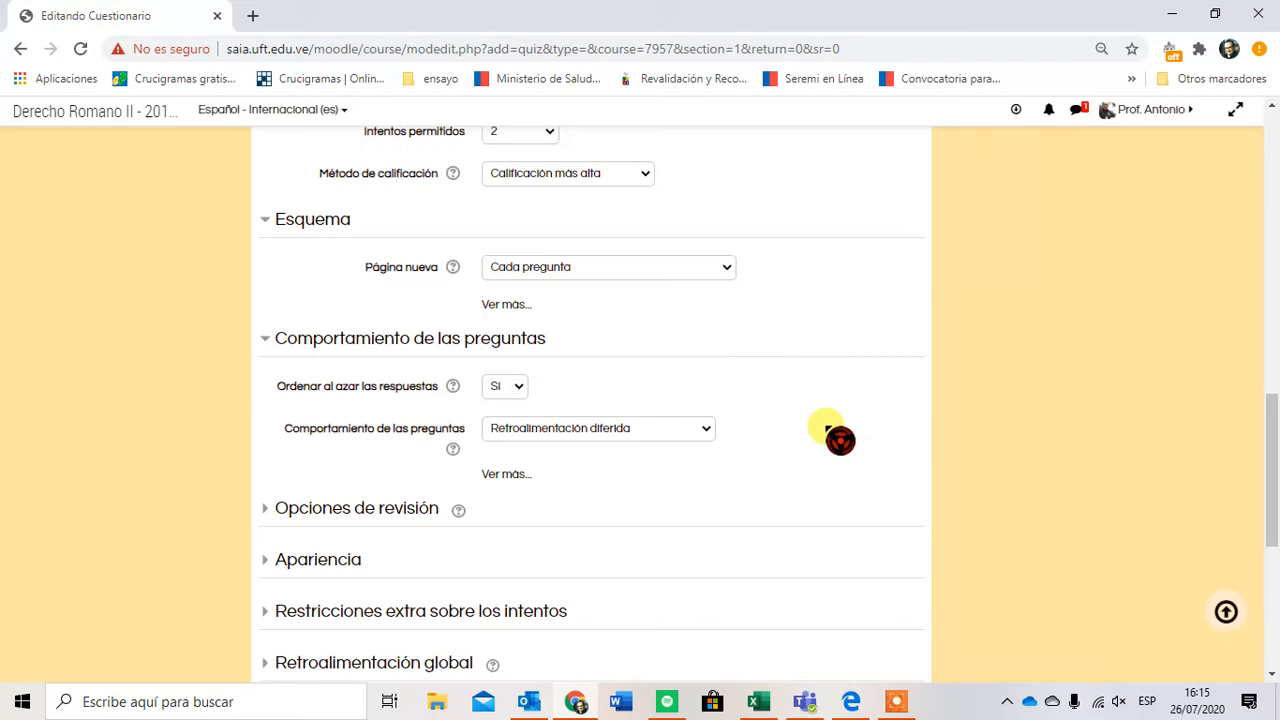
{"action": "left_click_drag", "start_coordinate": [1272, 448], "coordinate": [1272, 493]}
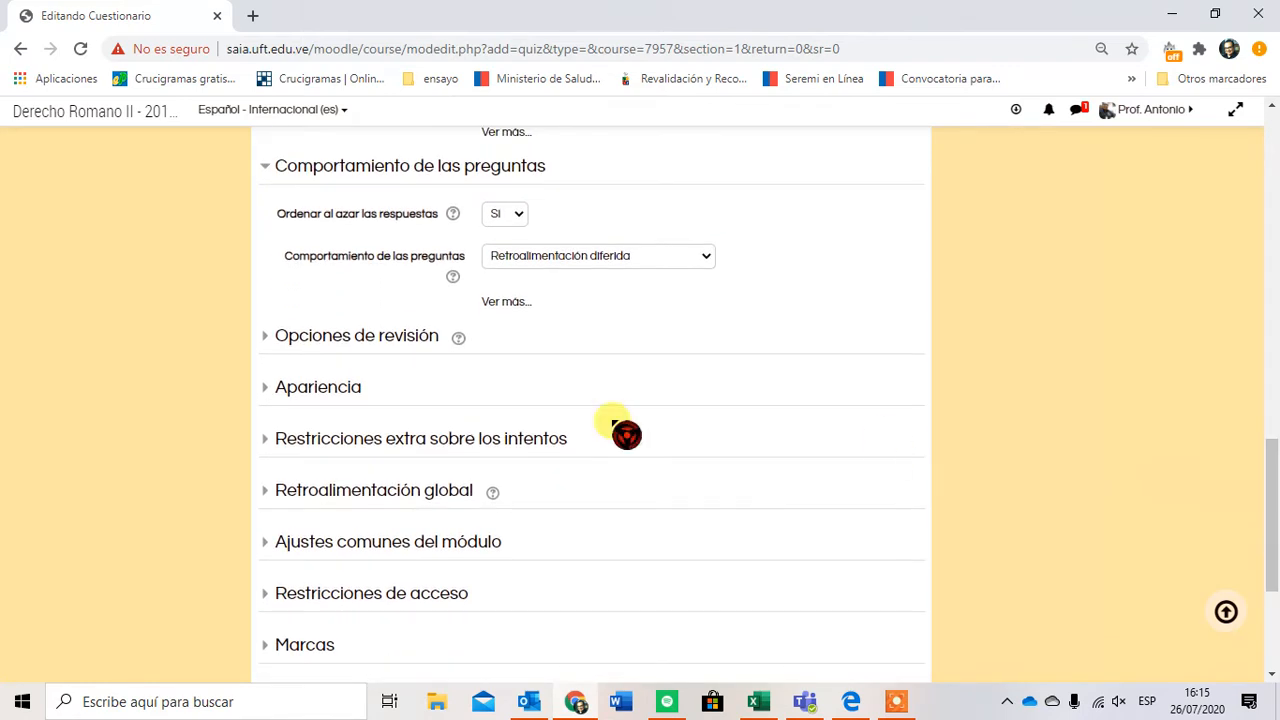
{"action": "left_click", "coordinate": [368, 350]}
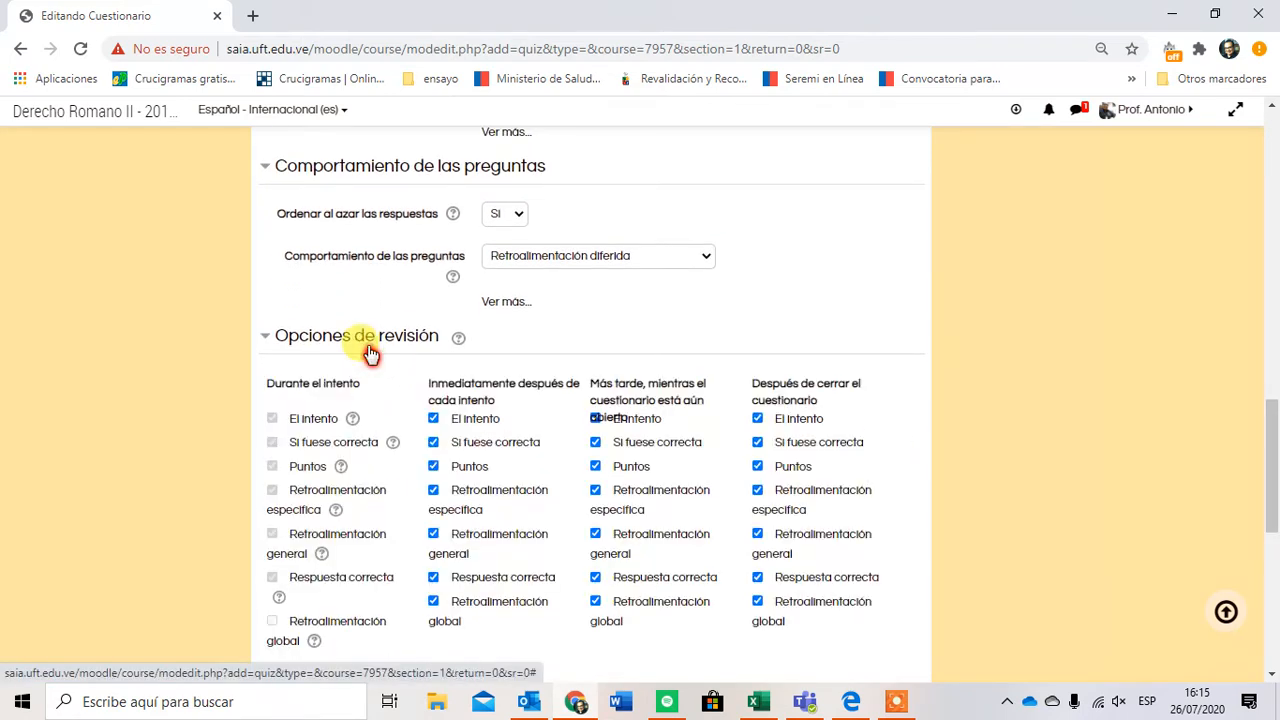
{"action": "left_click", "coordinate": [370, 353]}
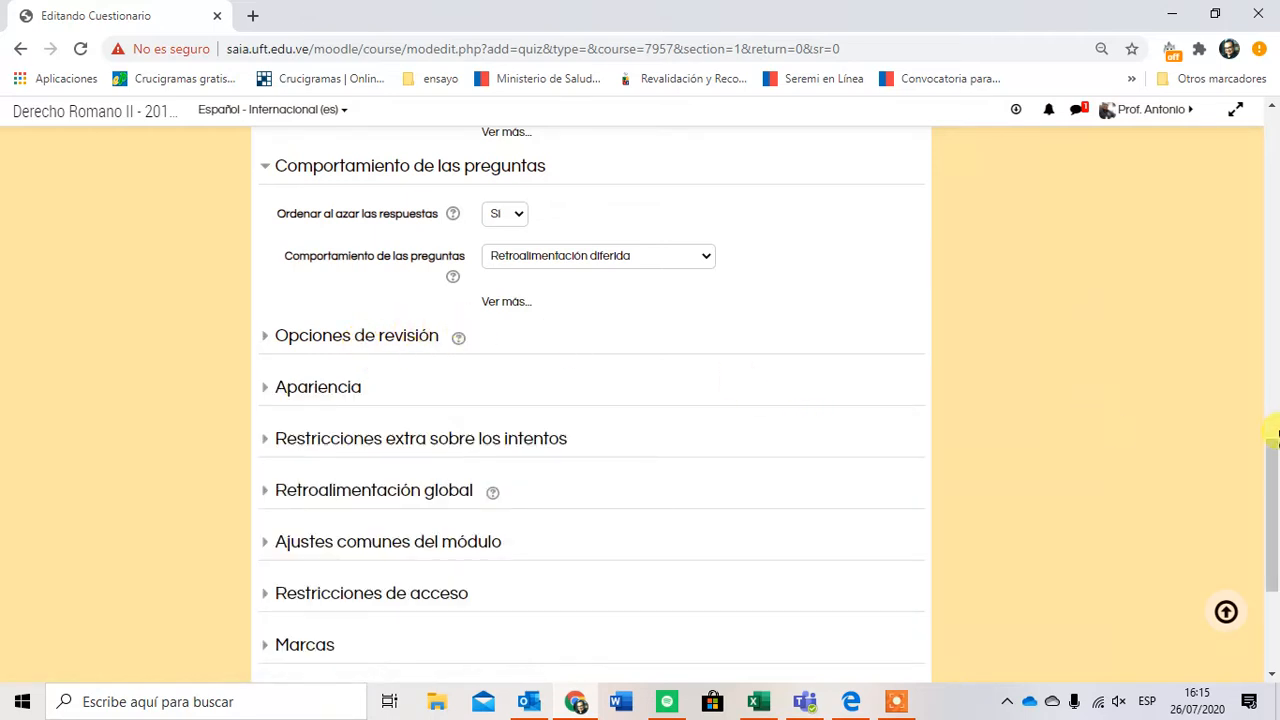
In Retroalimentación global, enter the comment "Muy bien, felicitaciones" for the 100% limit and set the next grade limit to 50%.
{"action": "left_click_drag", "start_coordinate": [1270, 457], "coordinate": [1274, 507]}
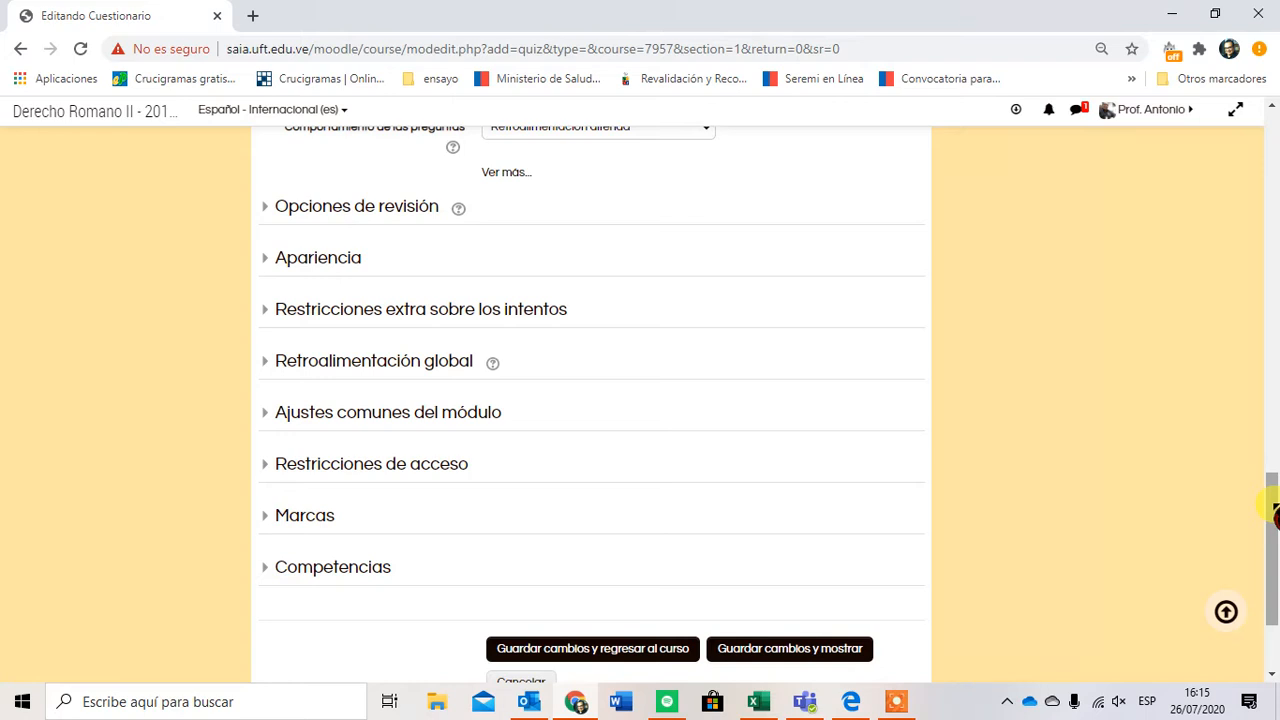
{"action": "left_click", "coordinate": [430, 361]}
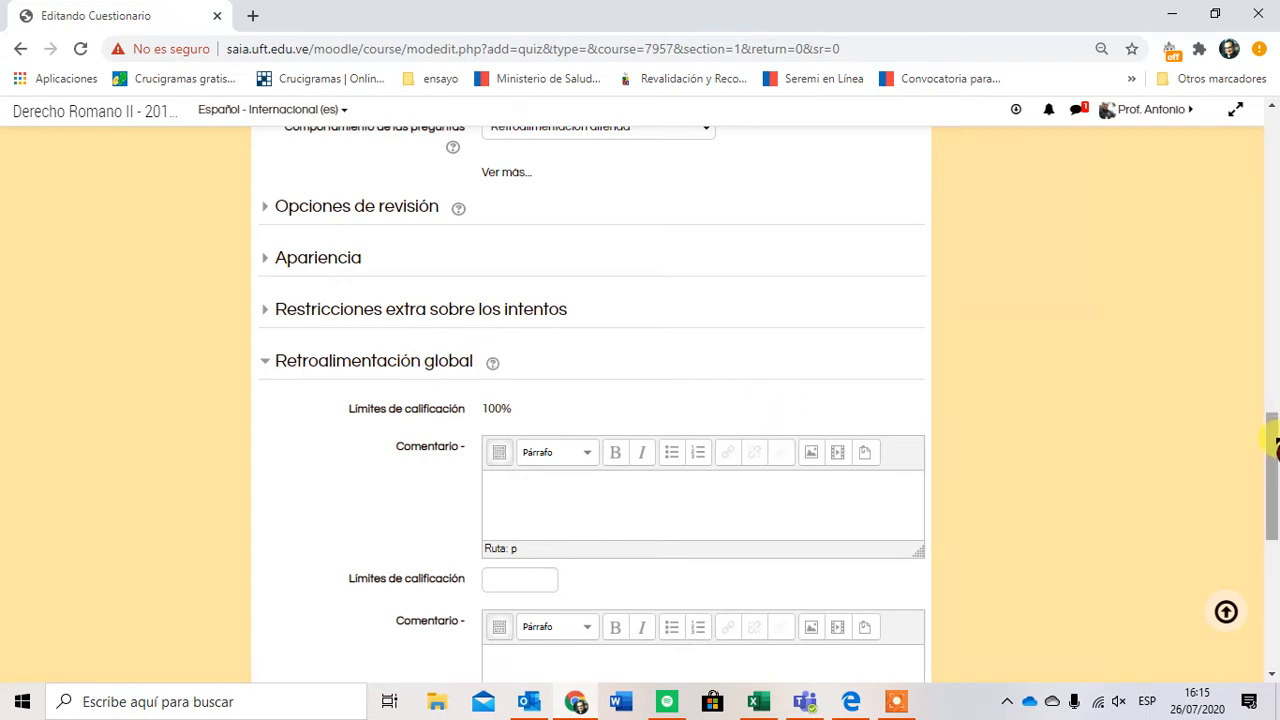
{"action": "left_click_drag", "start_coordinate": [1274, 440], "coordinate": [1274, 500]}
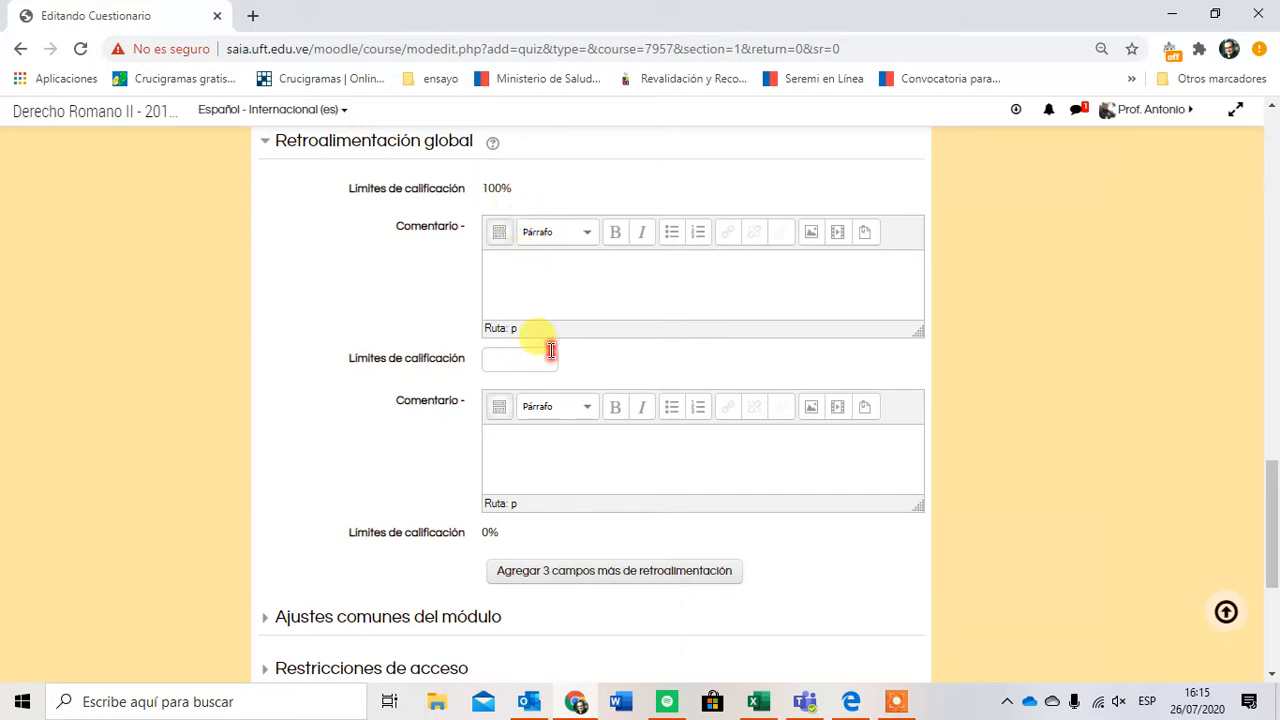
{"action": "type", "text": "Muy bien, felicitaciones"}
{"action": "left_click", "coordinate": [505, 359]}
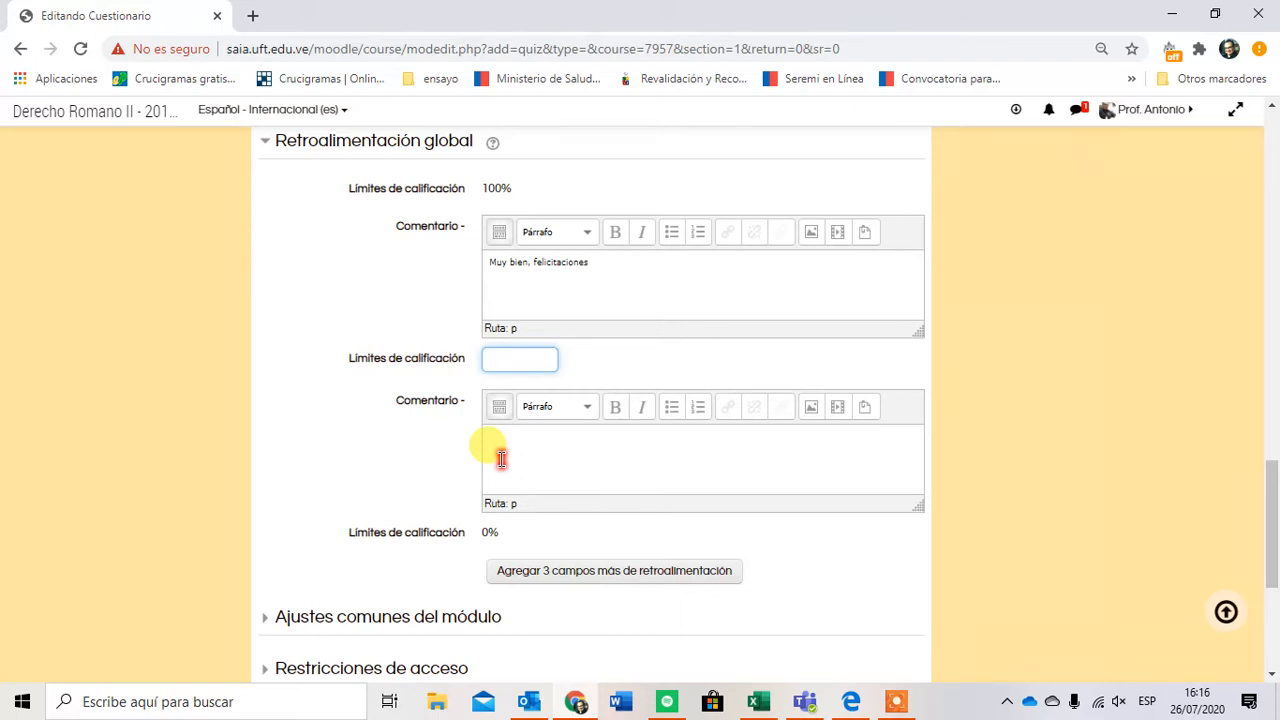
{"action": "type", "text": "50%"}
{"action": "left_click", "coordinate": [530, 458]}
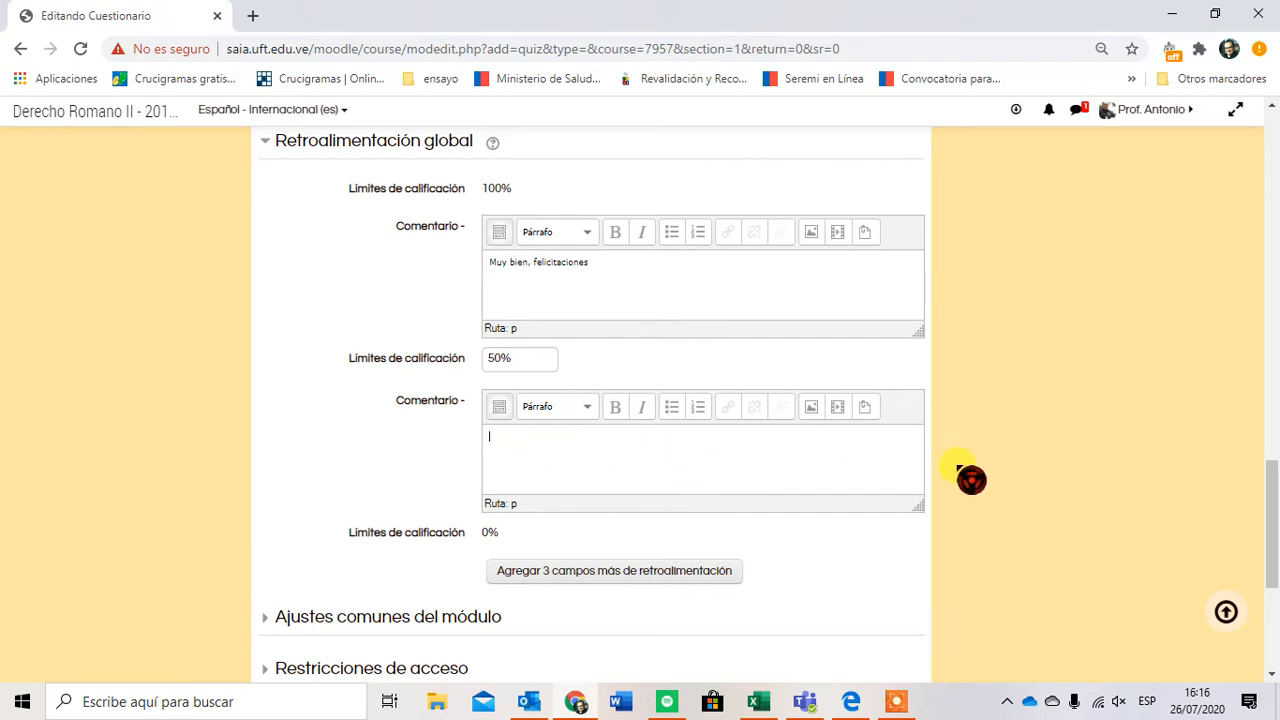
Look through the Ajustes comunes del módulo, Restricciones de acceso, Marcas and Competencias sections, leaving each collapsed.
{"action": "scroll", "coordinate": [1273, 500], "scroll_direction": "down", "scroll_amount": 2}
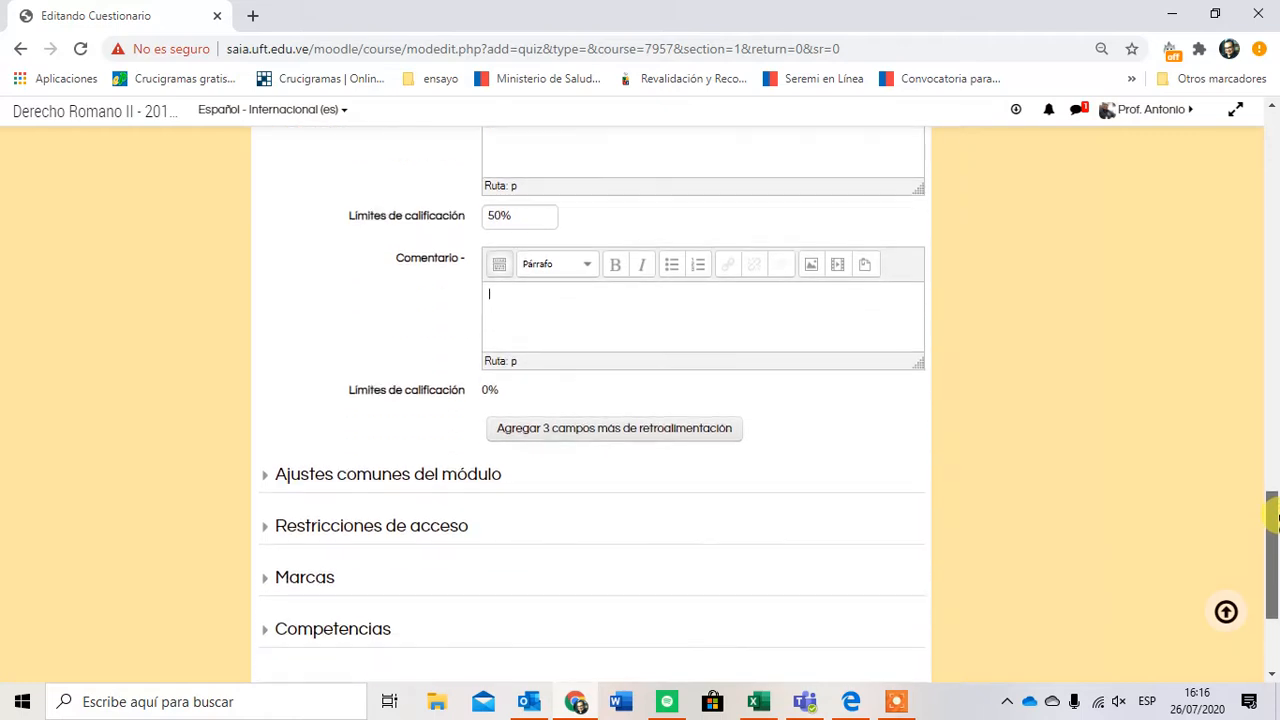
{"action": "left_click_drag", "start_coordinate": [1273, 533], "coordinate": [1275, 542]}
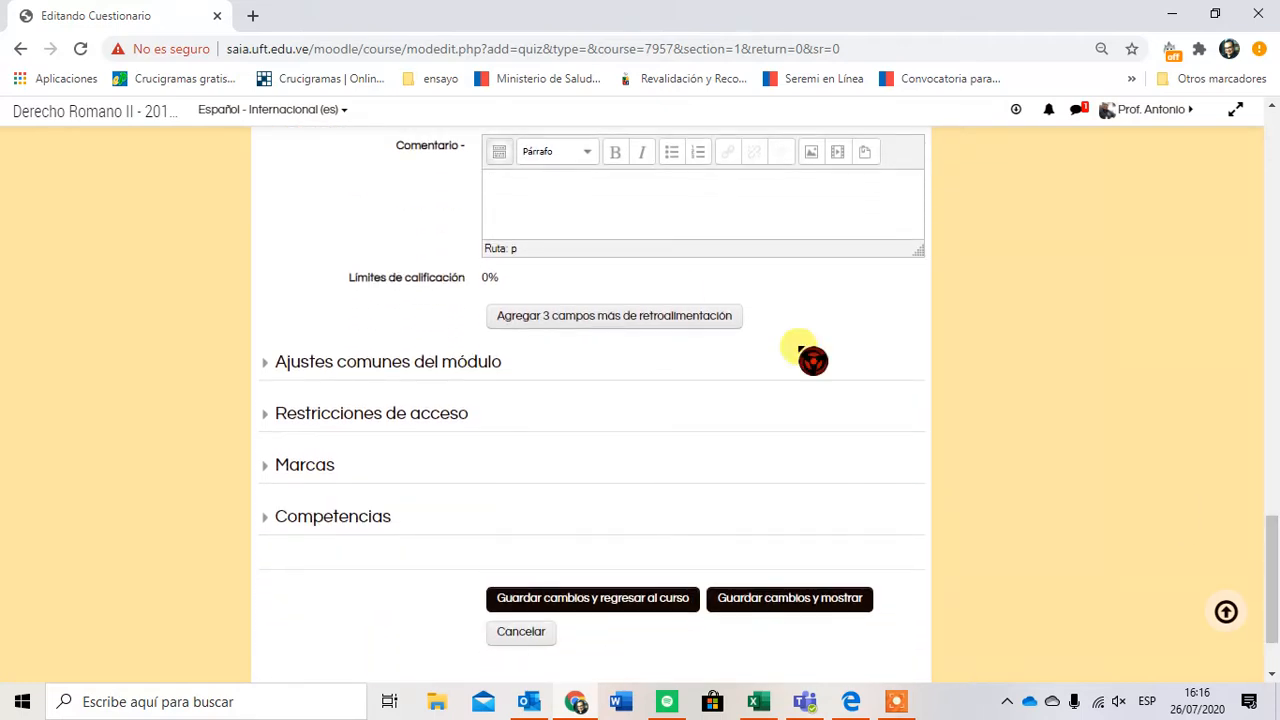
{"action": "left_click", "coordinate": [471, 363]}
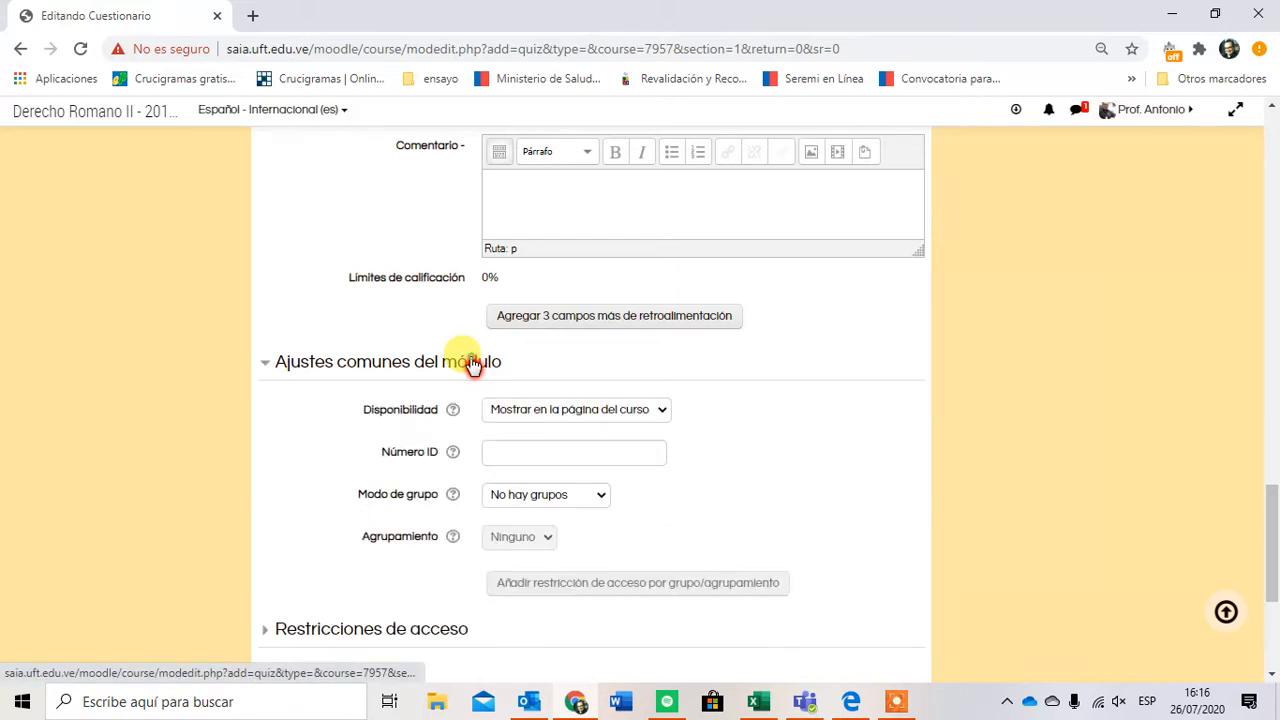
{"action": "left_click", "coordinate": [471, 363]}
{"action": "left_click", "coordinate": [471, 363]}
{"action": "left_click", "coordinate": [471, 363]}
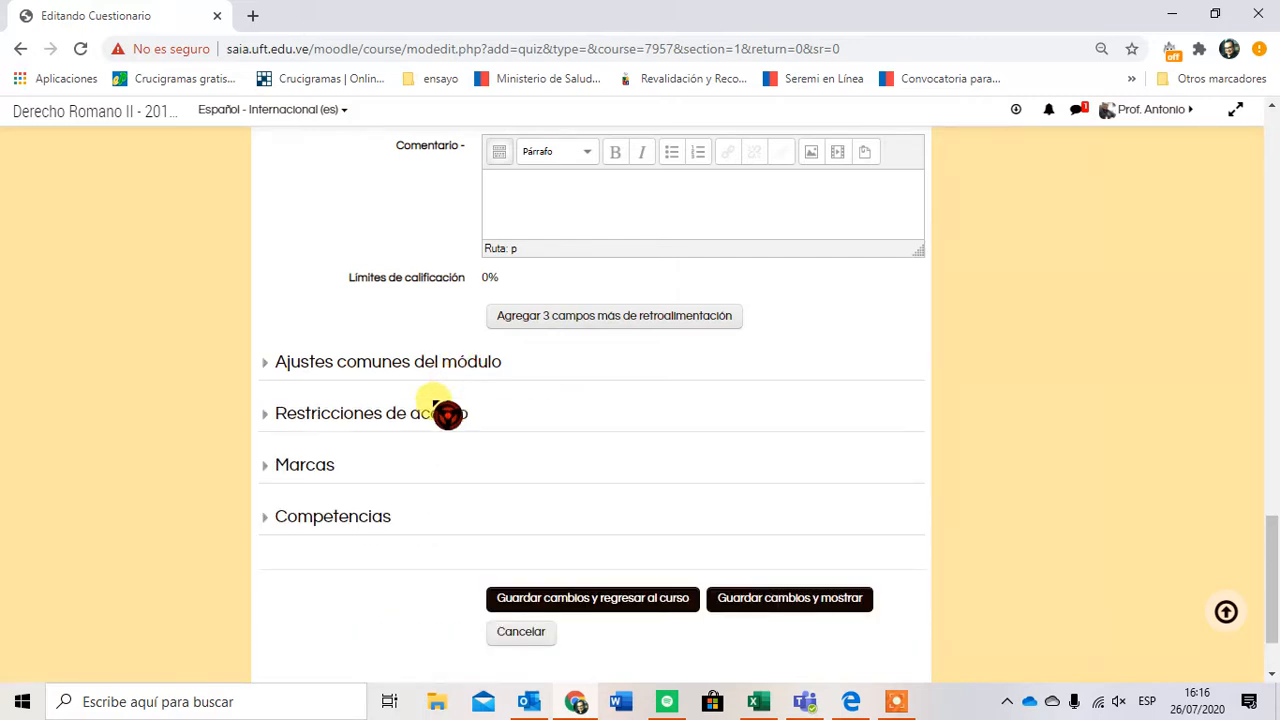
{"action": "left_click", "coordinate": [447, 413]}
{"action": "left_click", "coordinate": [445, 414]}
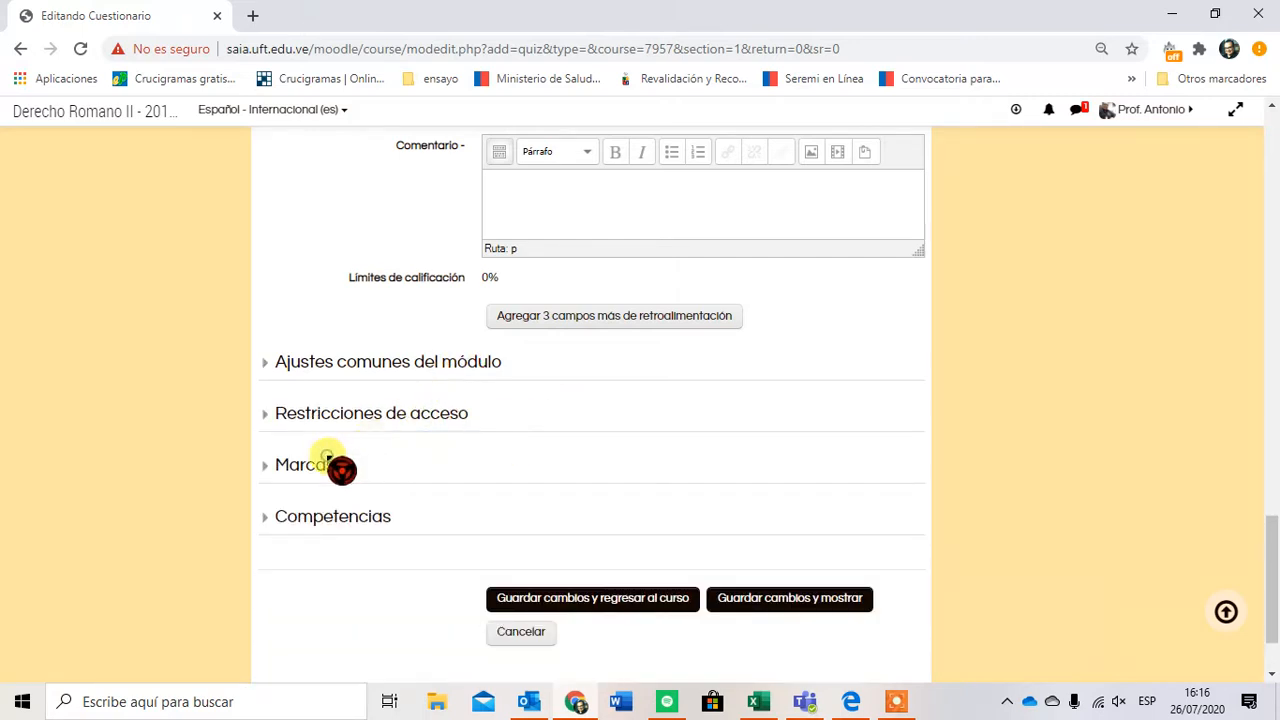
{"action": "left_click", "coordinate": [325, 466]}
{"action": "left_click", "coordinate": [323, 466]}
{"action": "left_click", "coordinate": [332, 520]}
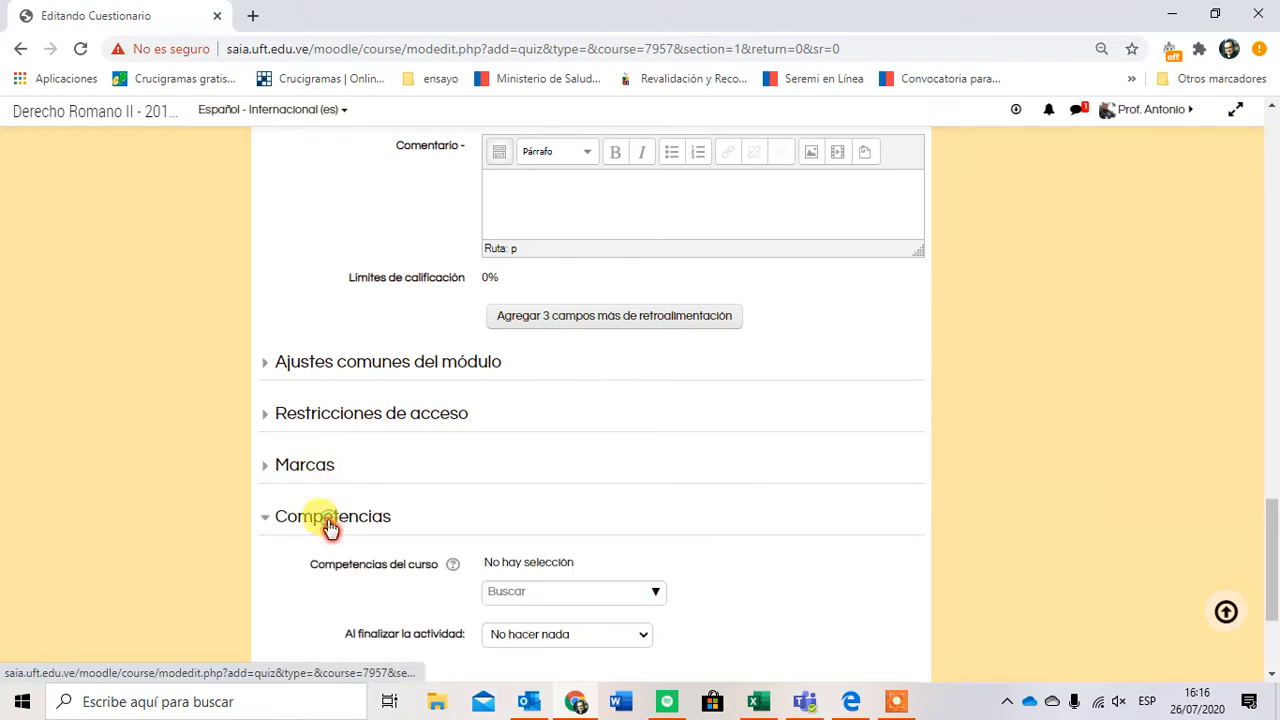
{"action": "left_click", "coordinate": [330, 520]}
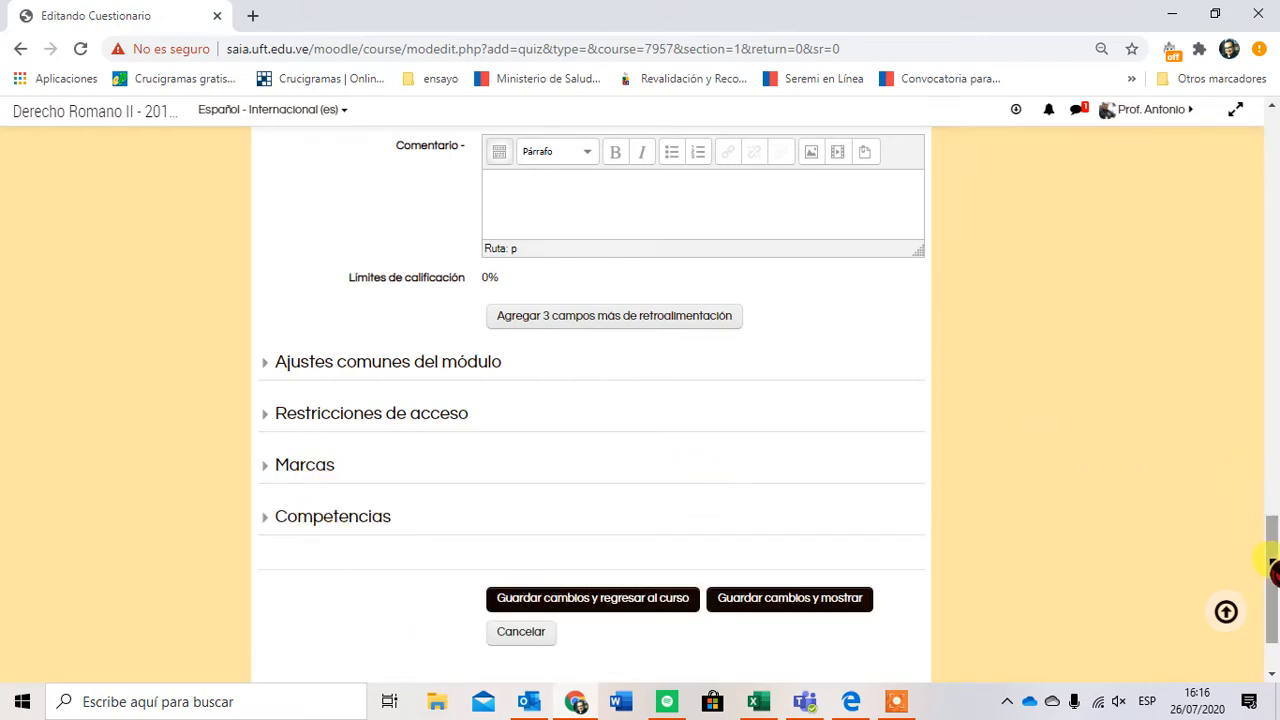
Enter "Cuestionario" as the quiz's description in the General section.
{"action": "left_click_drag", "start_coordinate": [1270, 572], "coordinate": [1268, 225]}
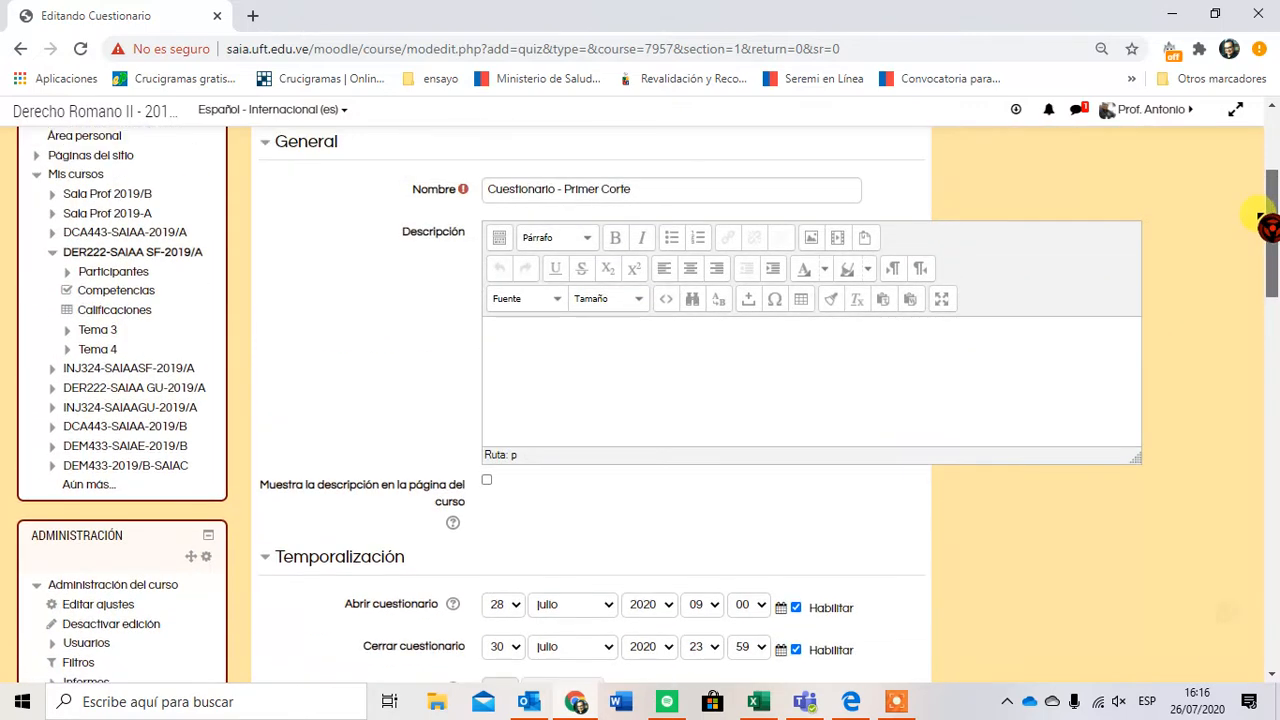
{"action": "left_click", "coordinate": [683, 364]}
{"action": "type", "text": "C"}
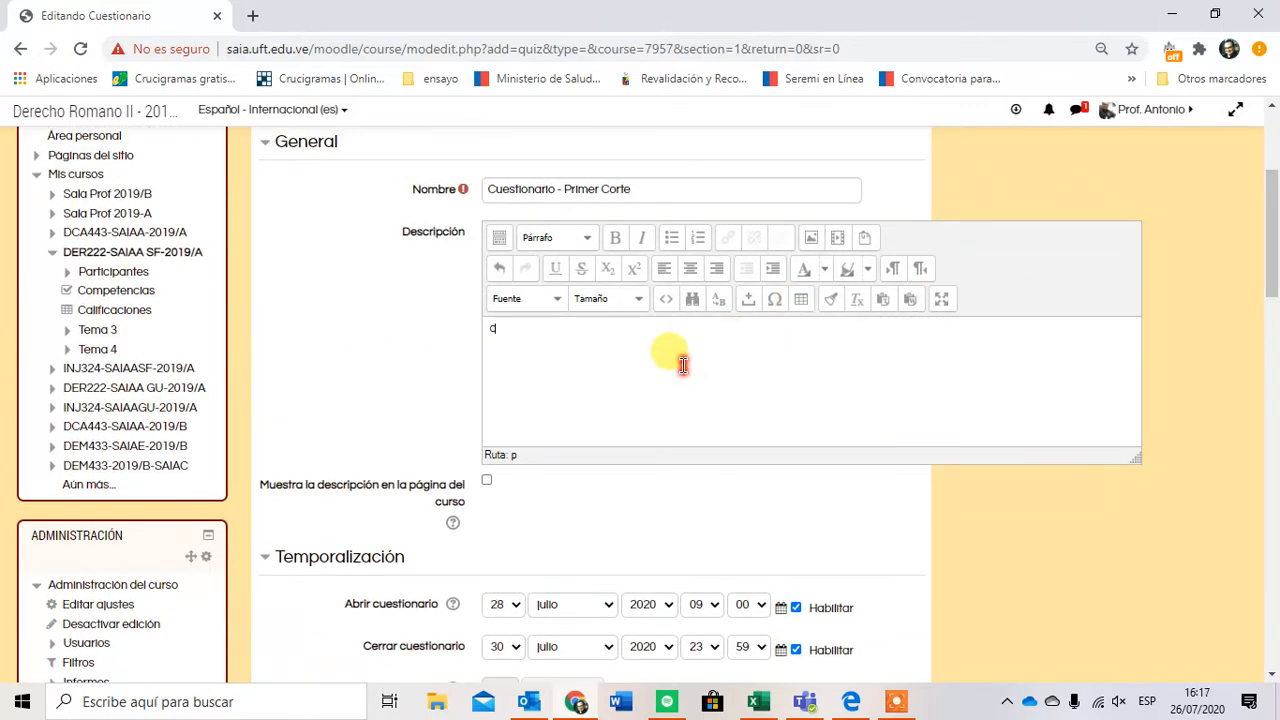
{"action": "type", "text": "uestionario"}
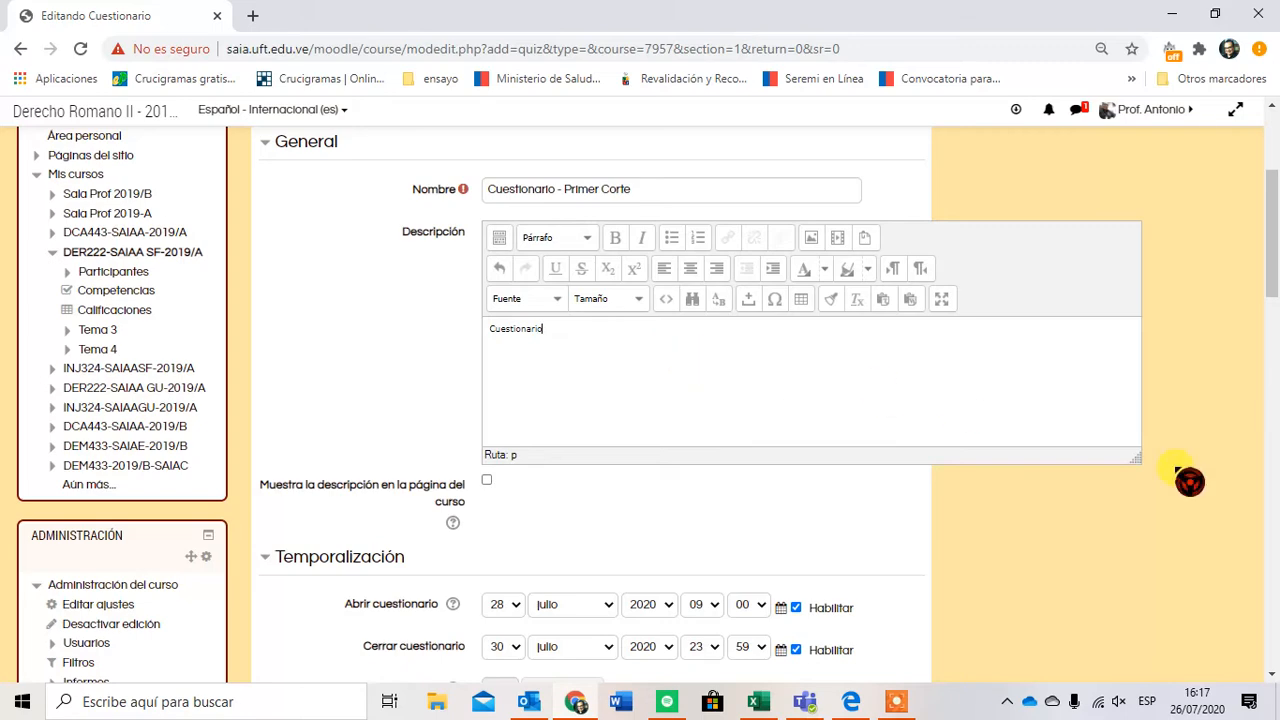
Save the quiz settings and return to the course page.
{"action": "scroll", "coordinate": [1272, 330], "scroll_direction": "down", "scroll_amount": 2}
{"action": "left_click_drag", "start_coordinate": [1274, 318], "coordinate": [1274, 648]}
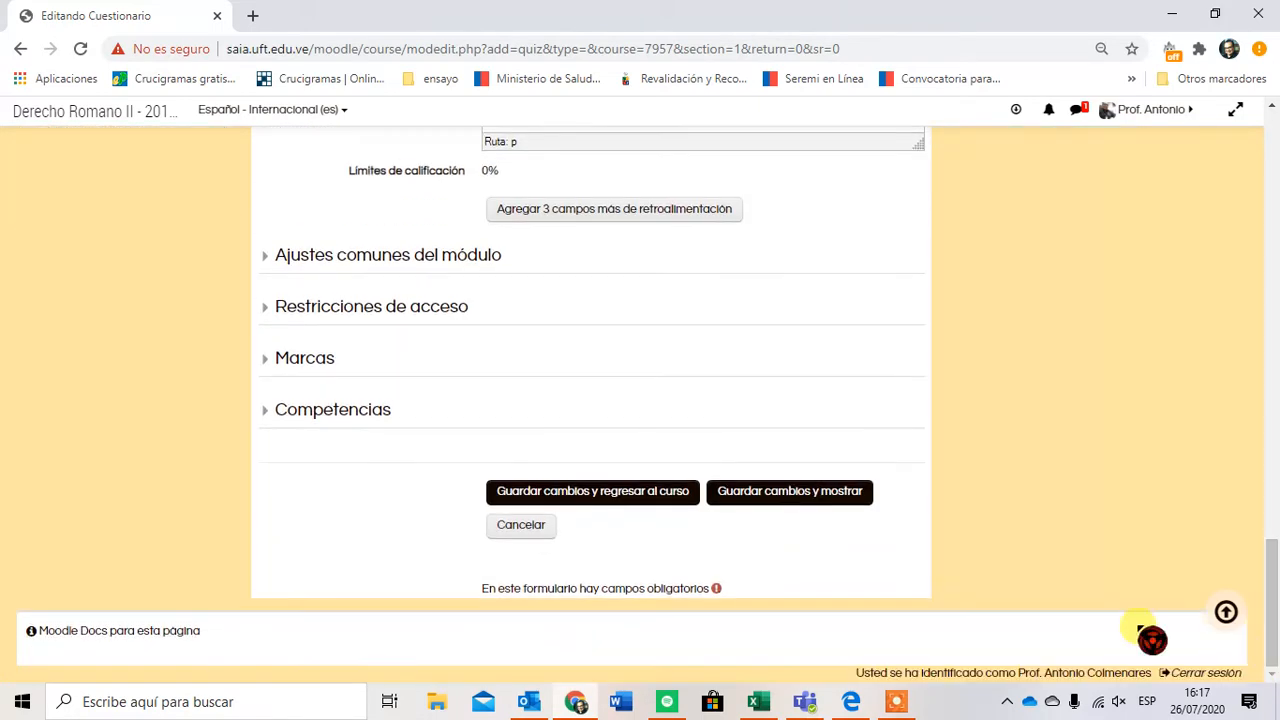
{"action": "left_click", "coordinate": [624, 510]}
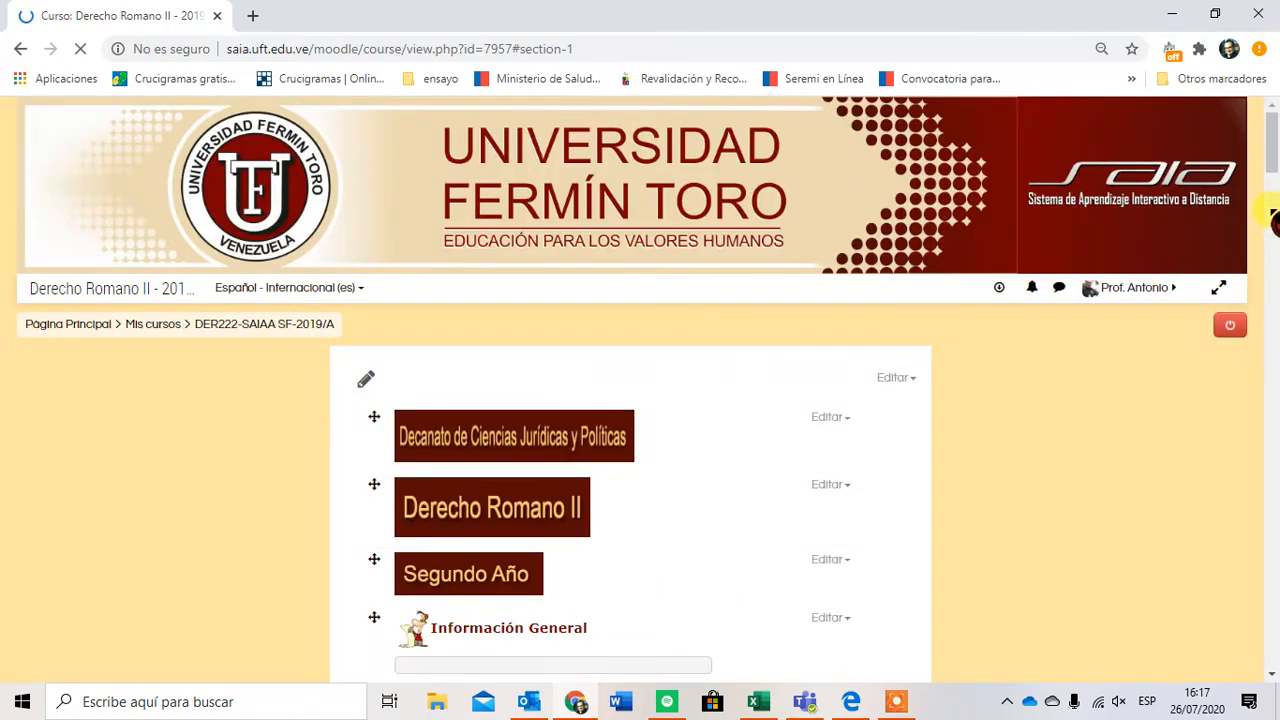
Open the "Cuestionario - Primer Corte" quiz from the Unidad I activities on the course page.
{"action": "left_click_drag", "start_coordinate": [1272, 146], "coordinate": [1275, 359]}
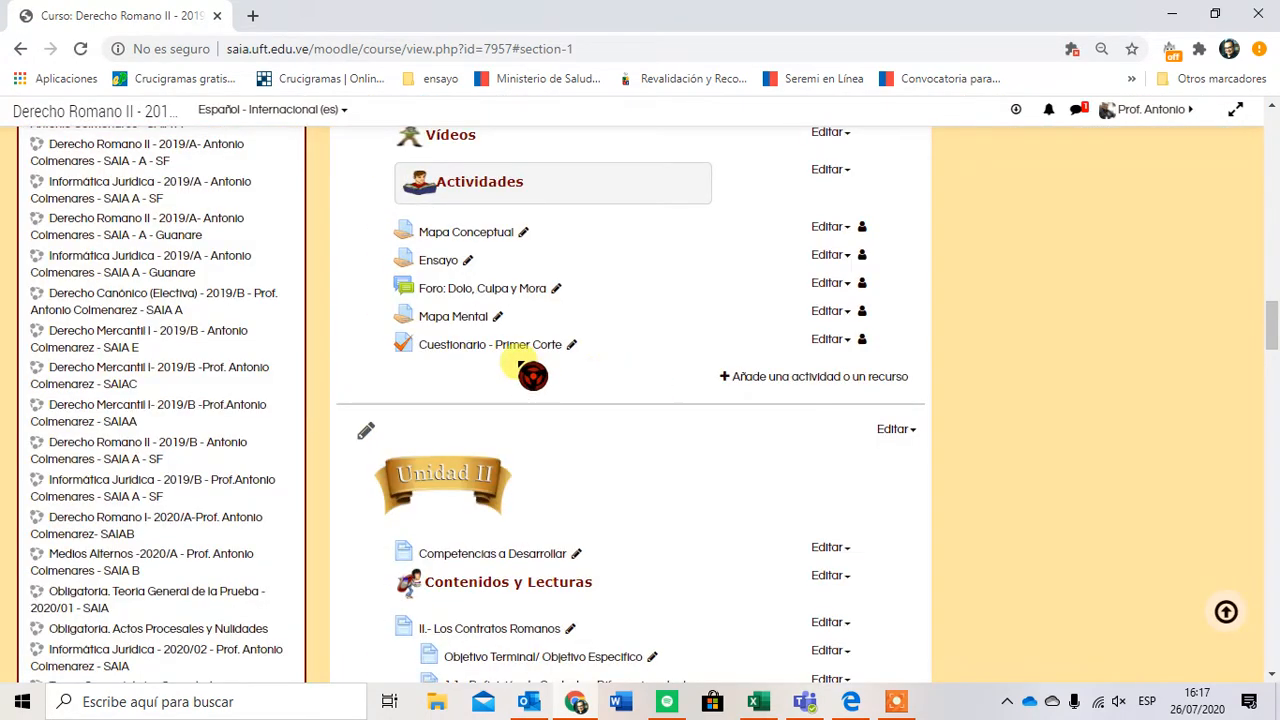
{"action": "scroll", "coordinate": [500, 357], "scroll_direction": "up", "scroll_amount": 12}
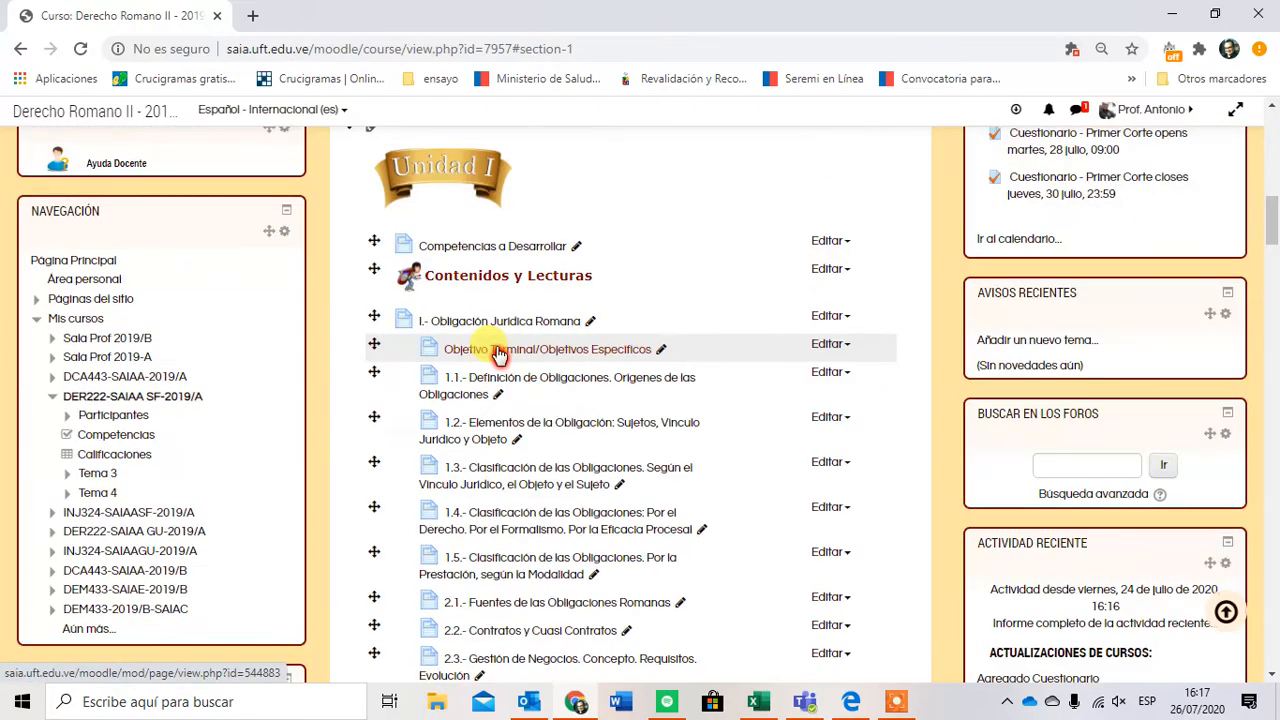
{"action": "left_click_drag", "start_coordinate": [1276, 240], "coordinate": [1273, 316]}
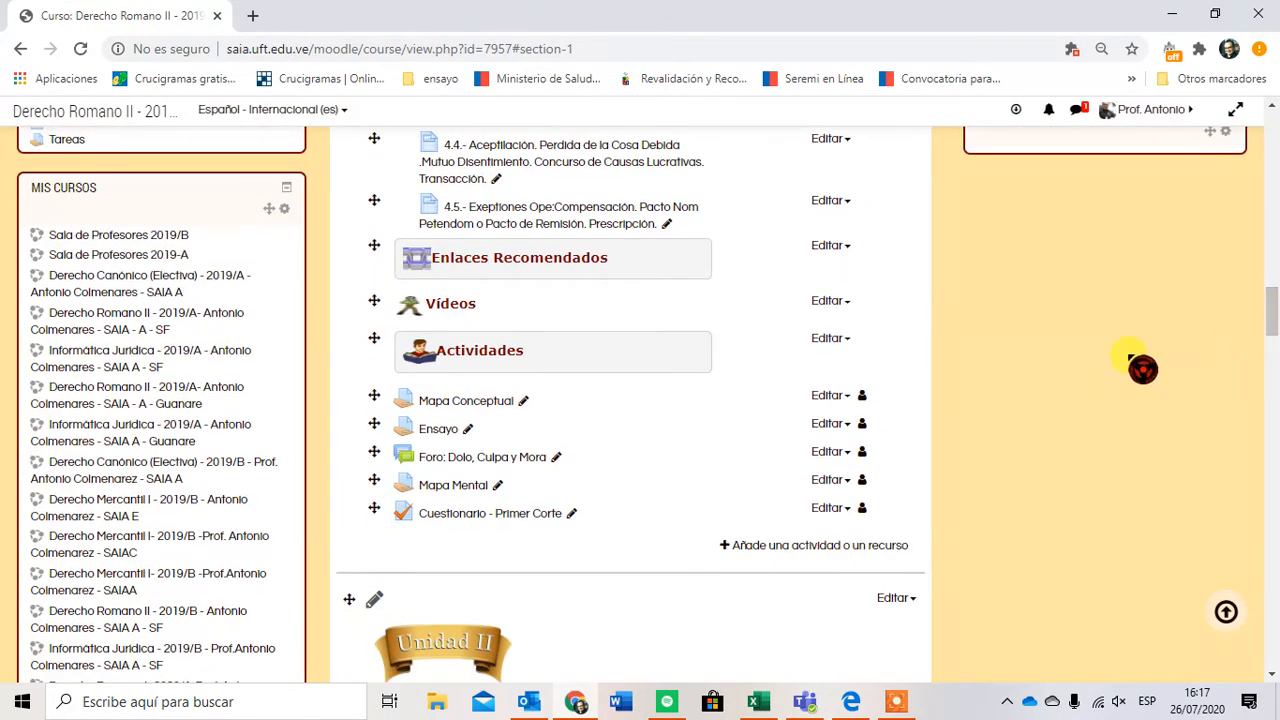
{"action": "left_click", "coordinate": [515, 523]}
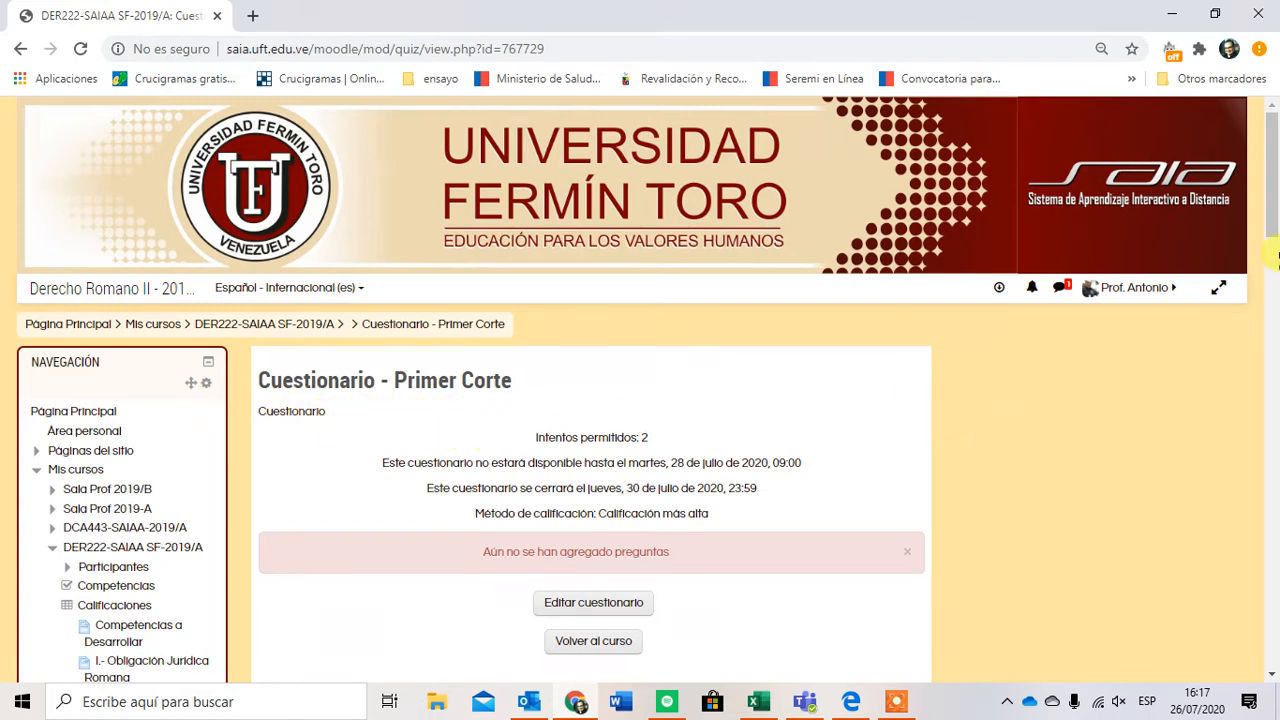
Review the quiz's attempts, dates, grading method and question notice, and open the quiz for editing.
{"action": "left_click_drag", "start_coordinate": [1275, 200], "coordinate": [1275, 222]}
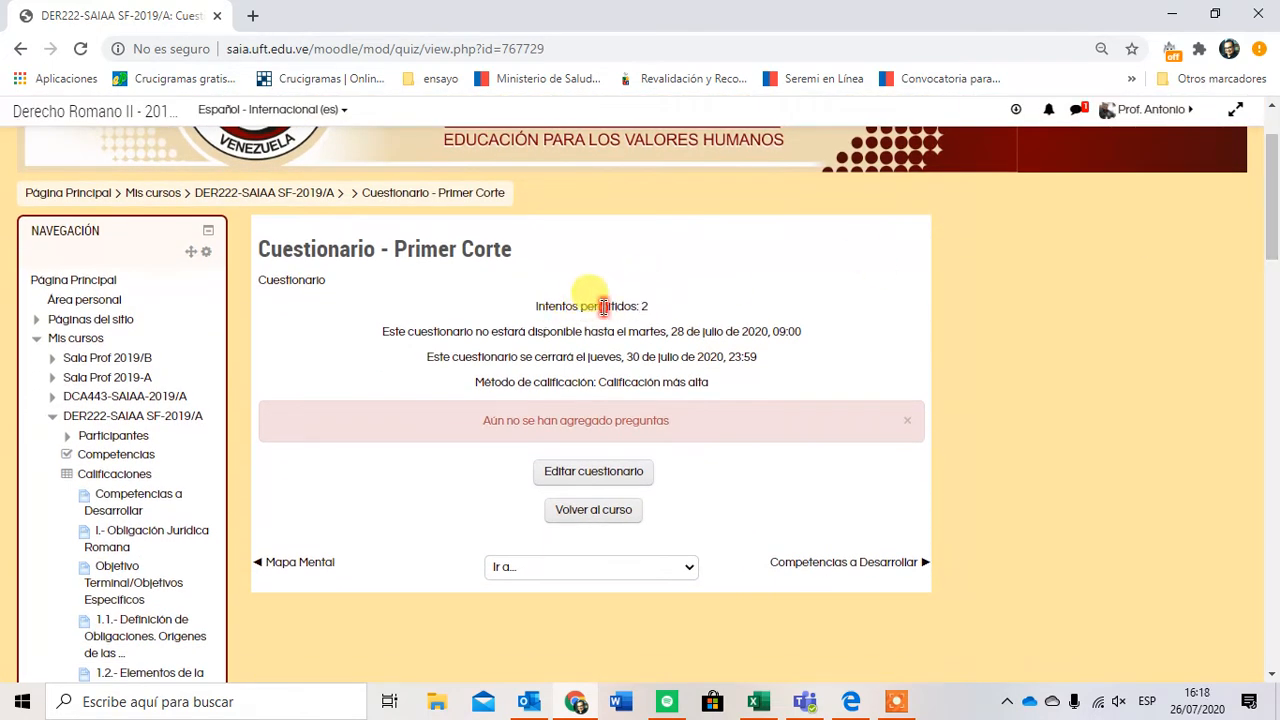
{"action": "left_click", "coordinate": [661, 327]}
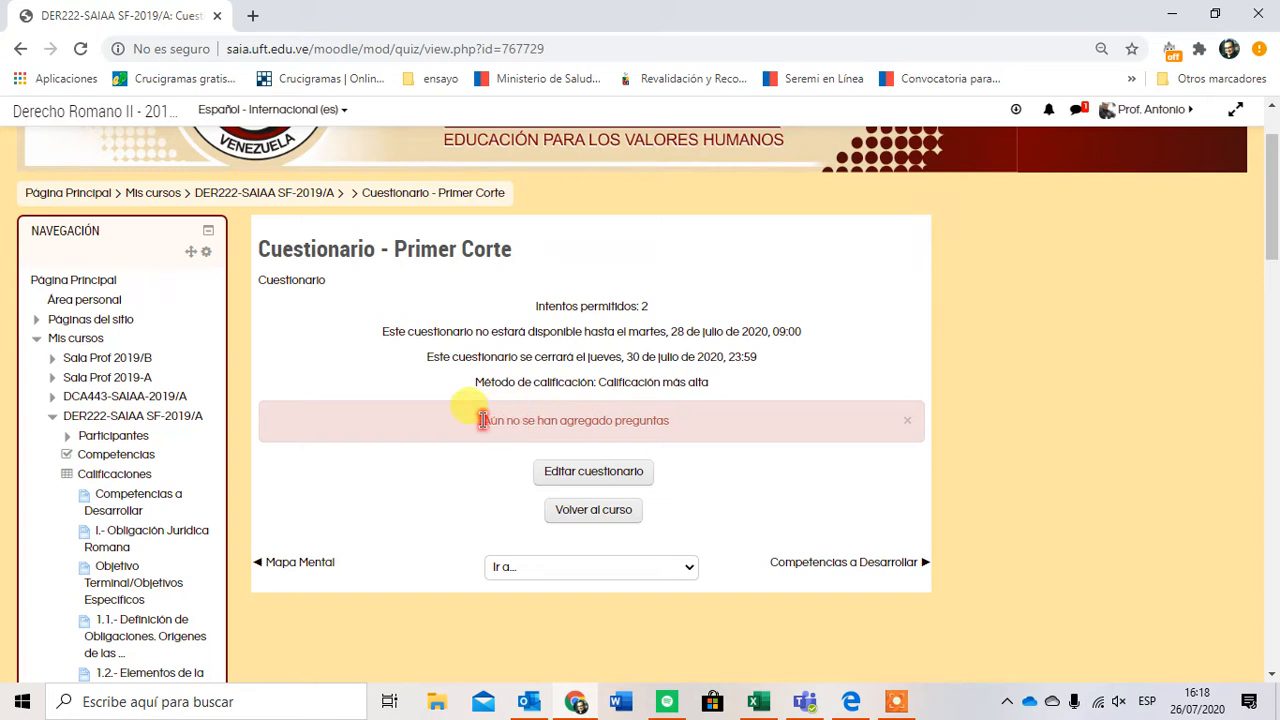
{"action": "left_click_drag", "start_coordinate": [478, 420], "coordinate": [683, 438]}
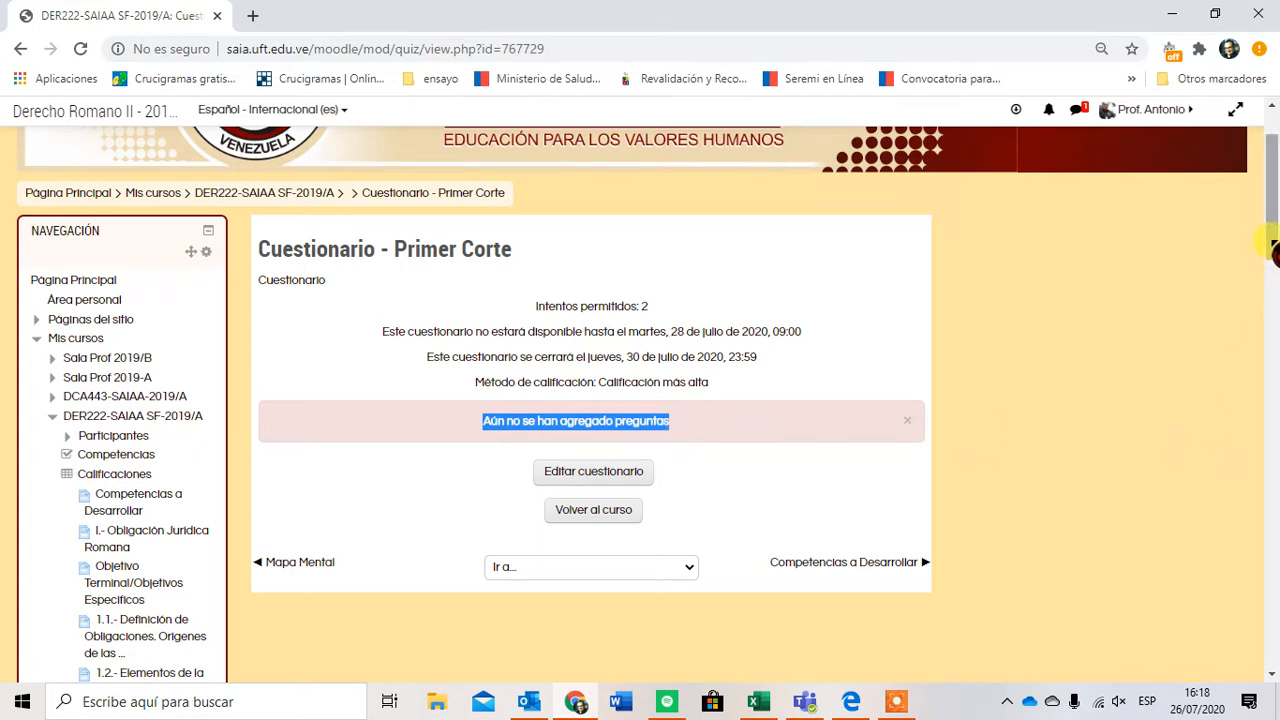
{"action": "left_click_drag", "start_coordinate": [1271, 249], "coordinate": [1273, 287]}
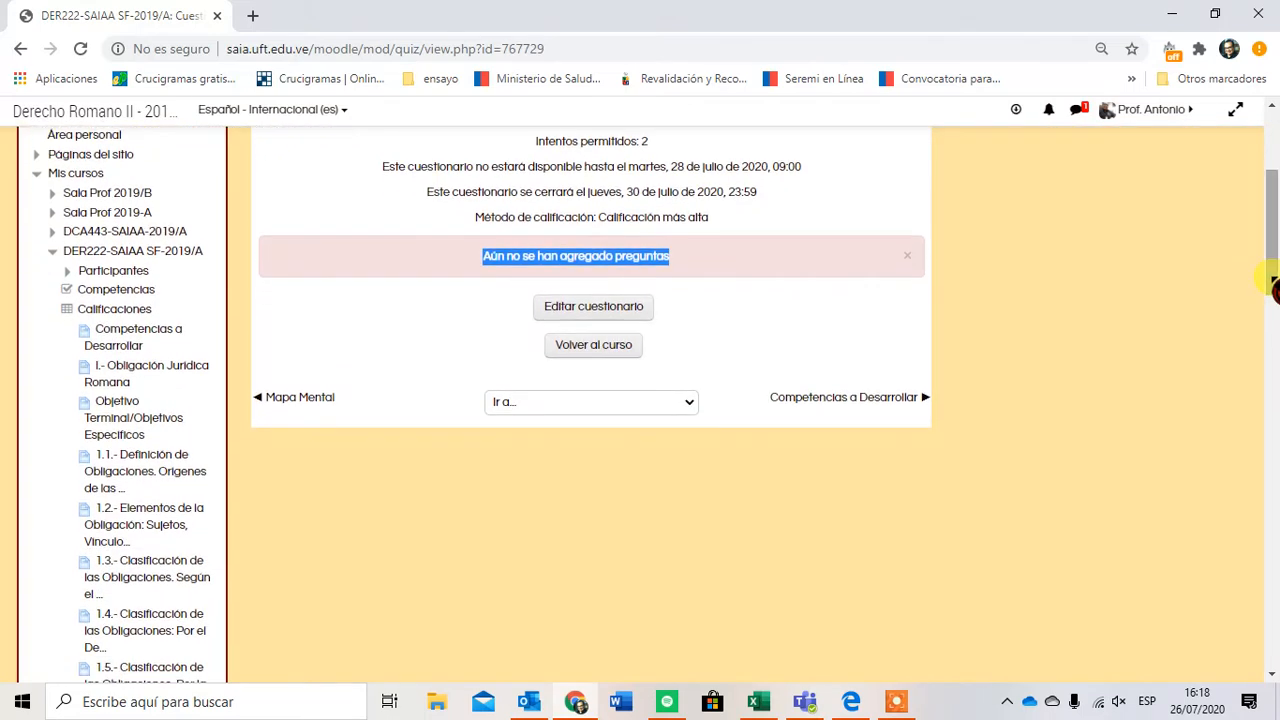
{"action": "left_click", "coordinate": [740, 262]}
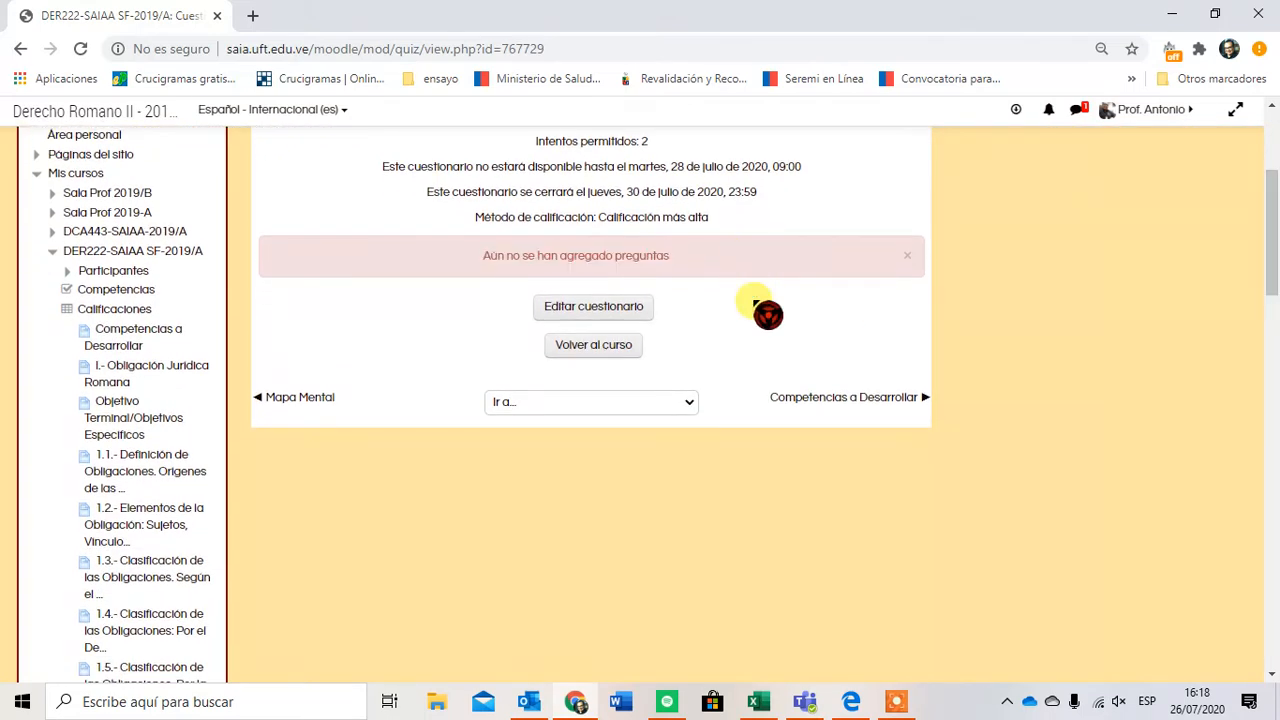
{"action": "left_click", "coordinate": [580, 314]}
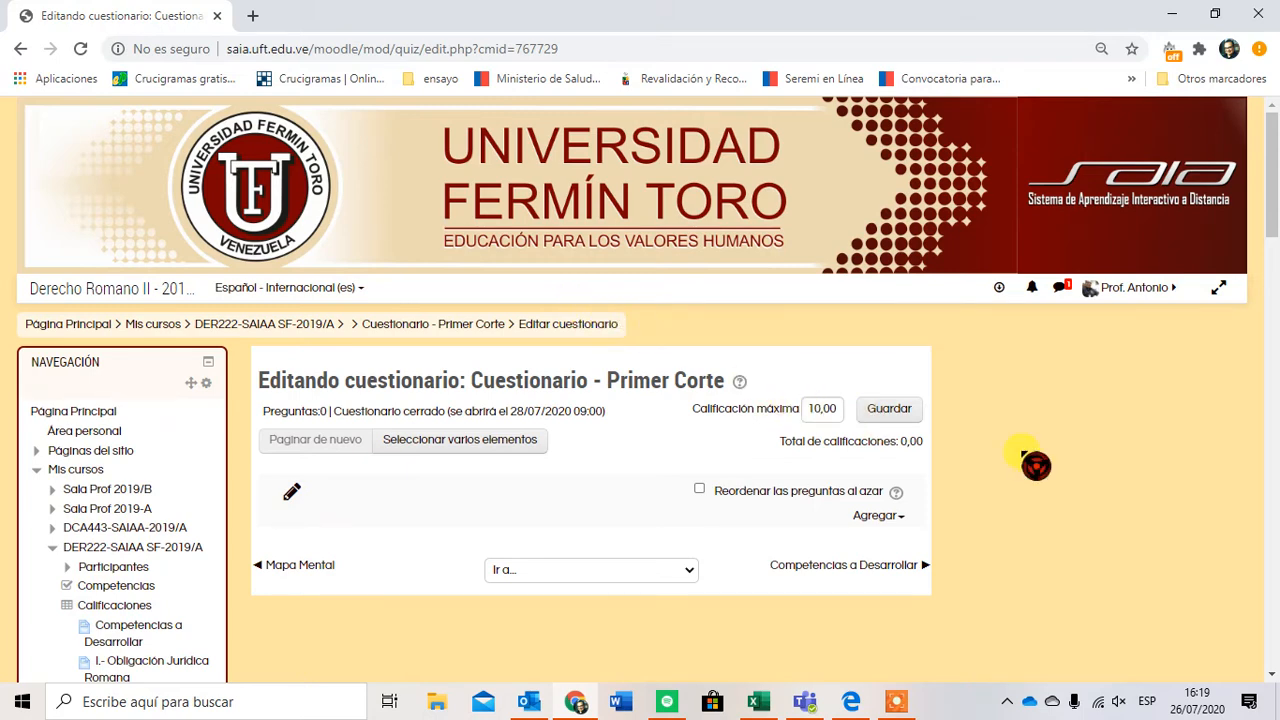
Set the quiz's Calificación máxima to 15,00 and save it.
{"action": "left_click_drag", "start_coordinate": [1276, 210], "coordinate": [1276, 233]}
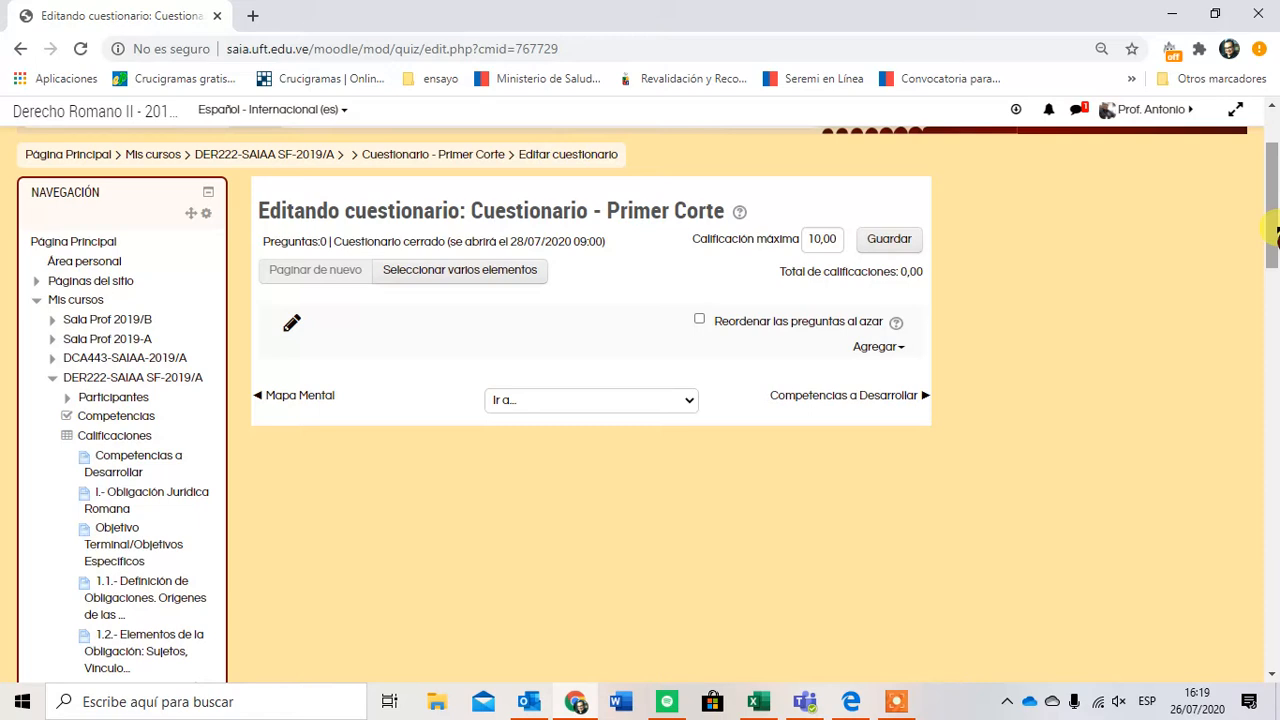
{"action": "left_click", "coordinate": [821, 239]}
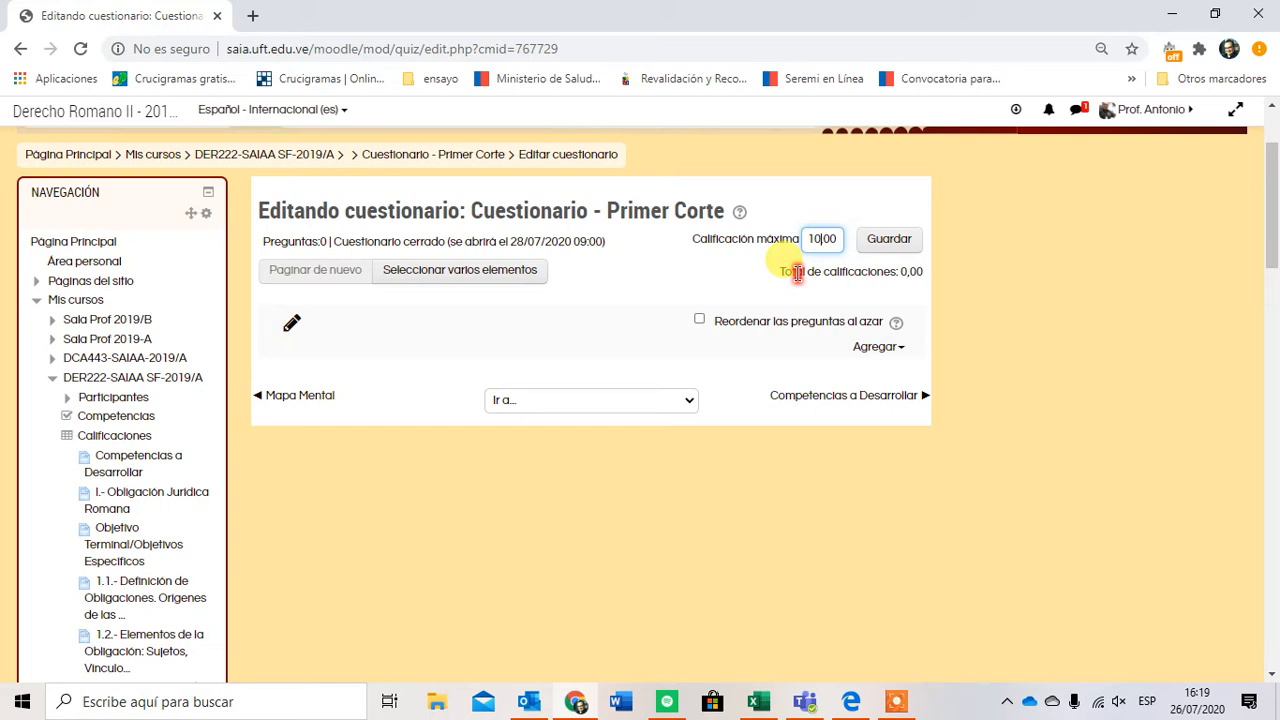
{"action": "key", "text": "BackSpace"}
{"action": "type", "text": "5"}
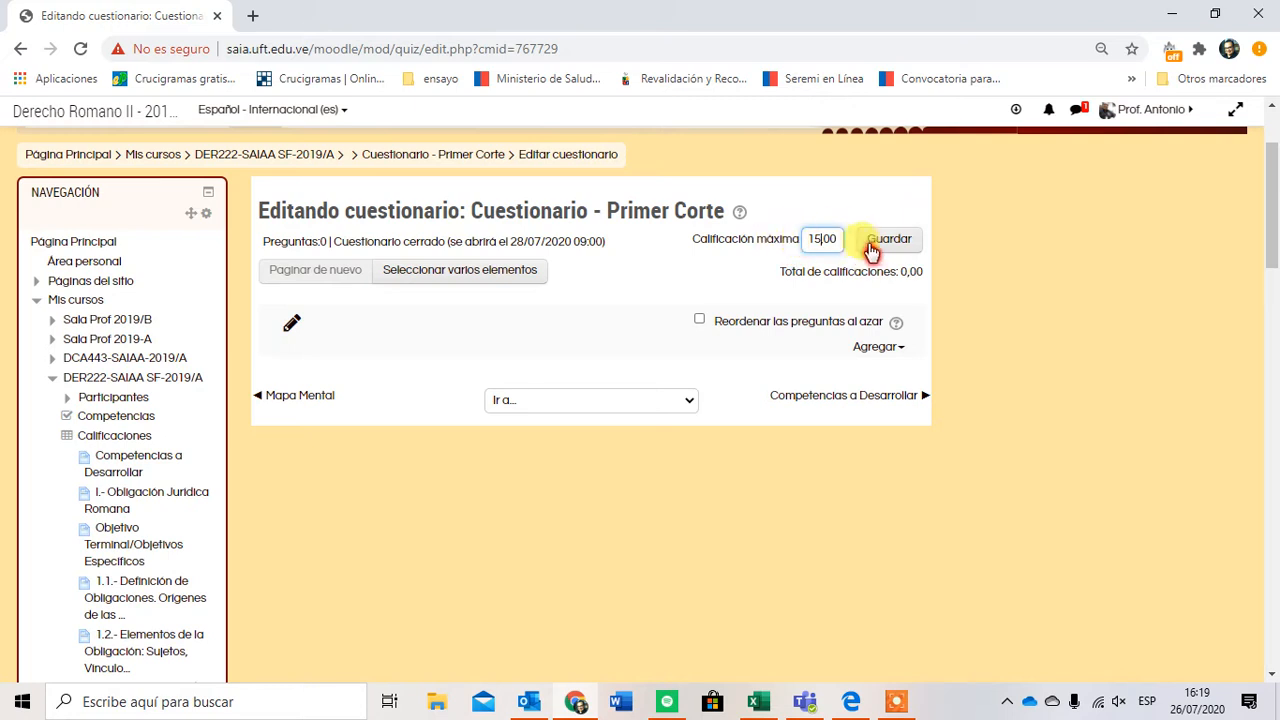
{"action": "left_click", "coordinate": [903, 246]}
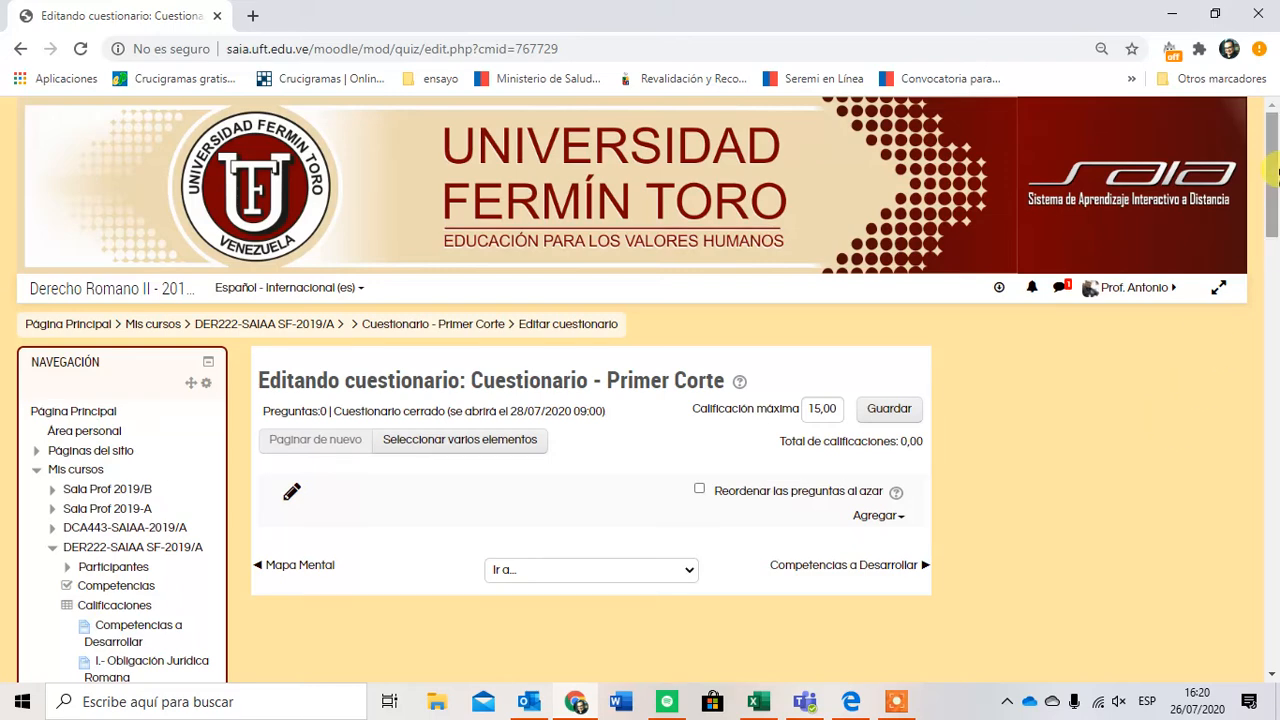
Add a new Verdadero/Falso question to the quiz and place the cursor in its Nombre de la pregunta field.
{"action": "left_click_drag", "start_coordinate": [1274, 175], "coordinate": [1275, 203]}
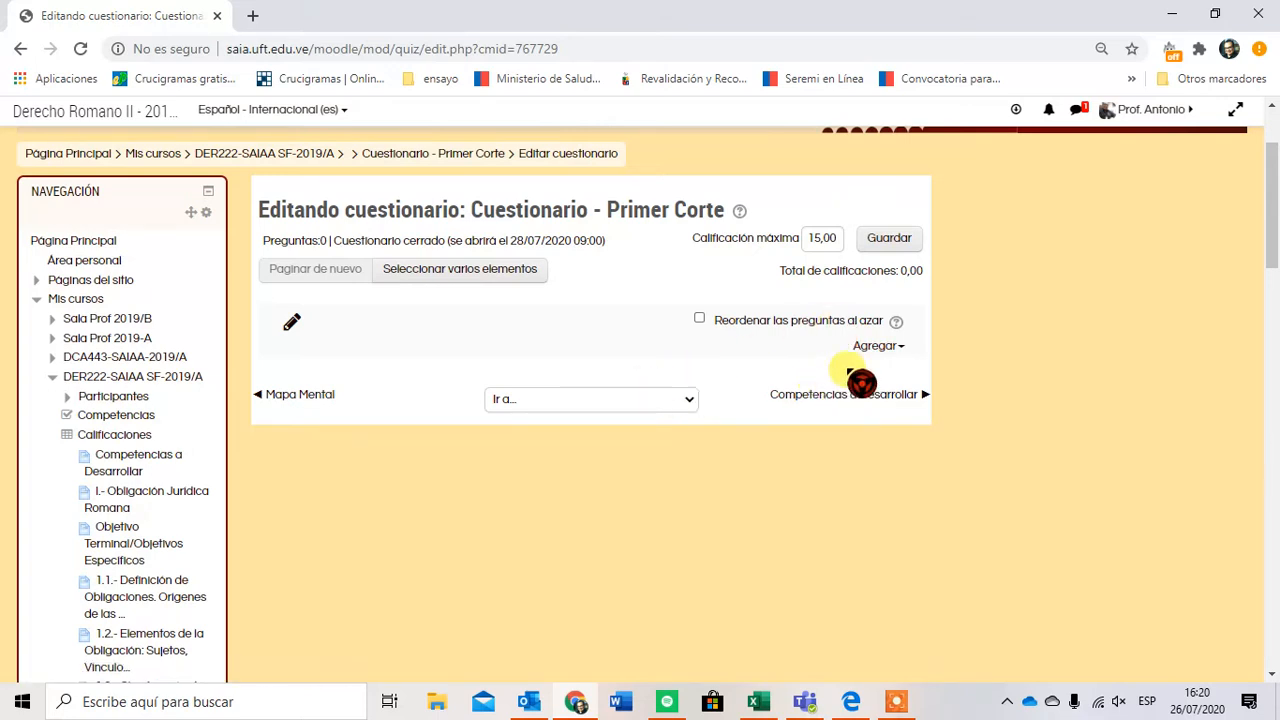
{"action": "left_click", "coordinate": [897, 348]}
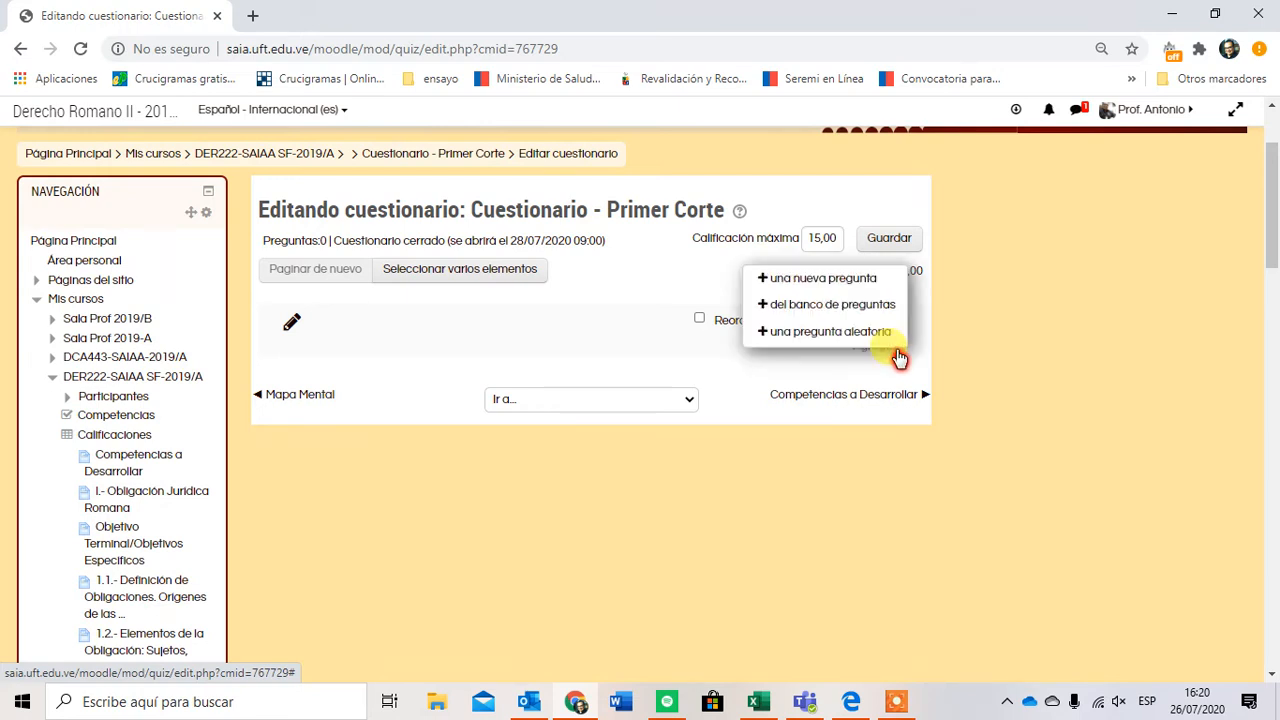
{"action": "left_click", "coordinate": [808, 288]}
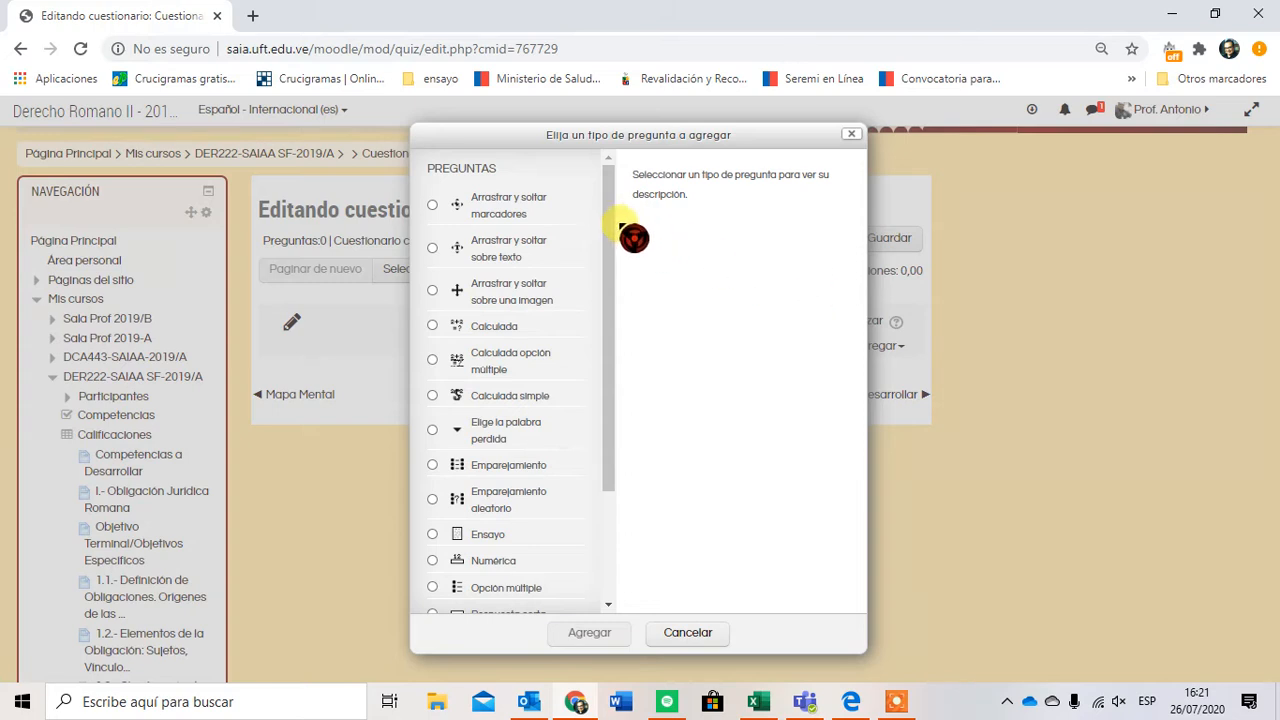
{"action": "left_click_drag", "start_coordinate": [614, 222], "coordinate": [614, 354]}
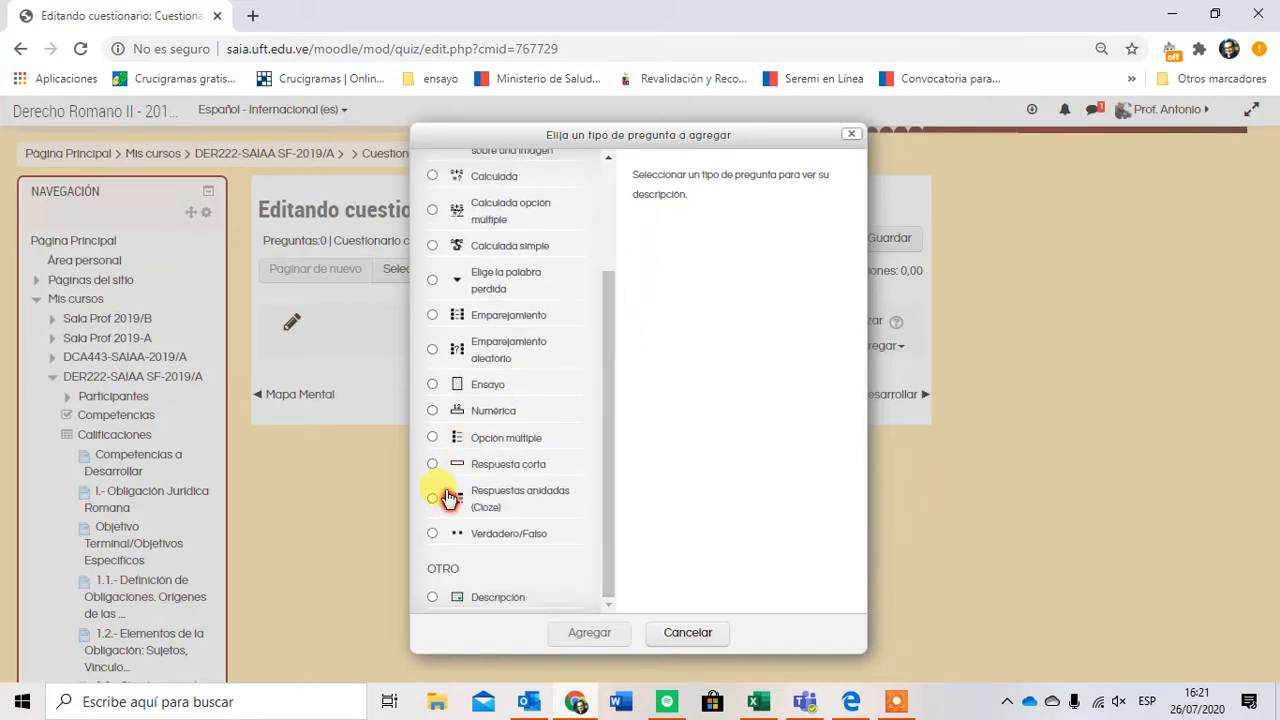
{"action": "left_click", "coordinate": [433, 534]}
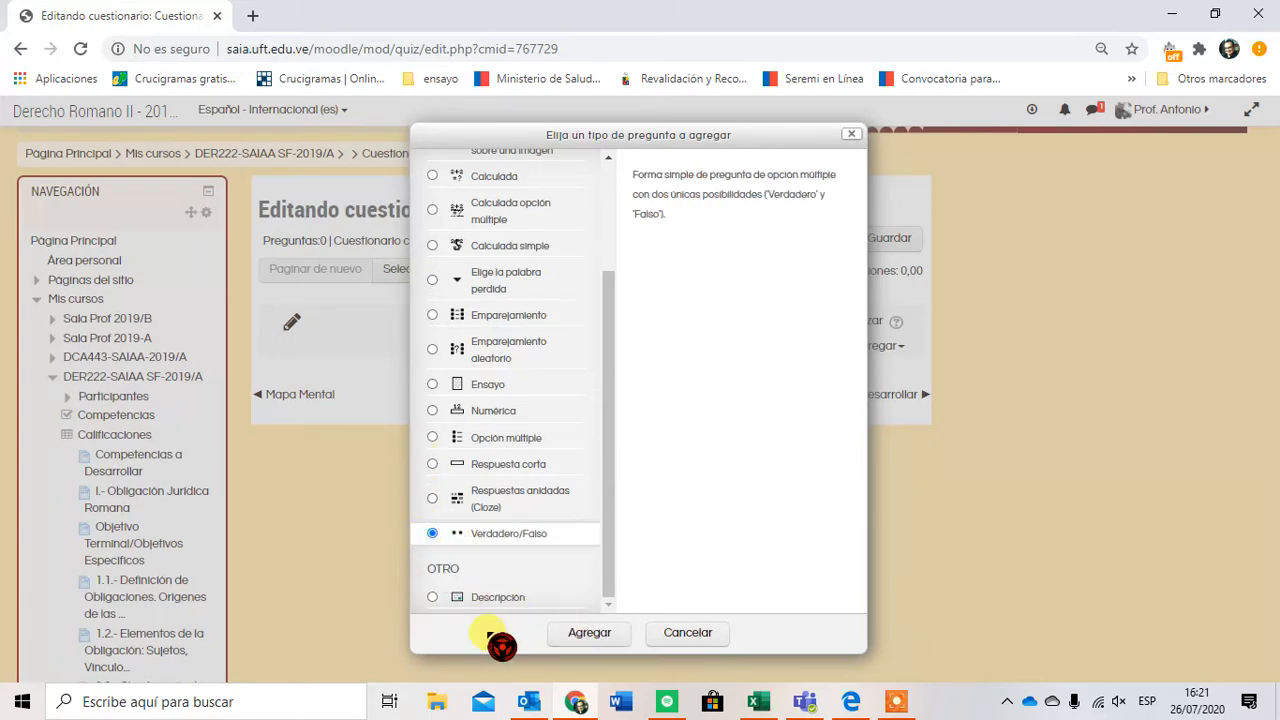
{"action": "left_click", "coordinate": [590, 638]}
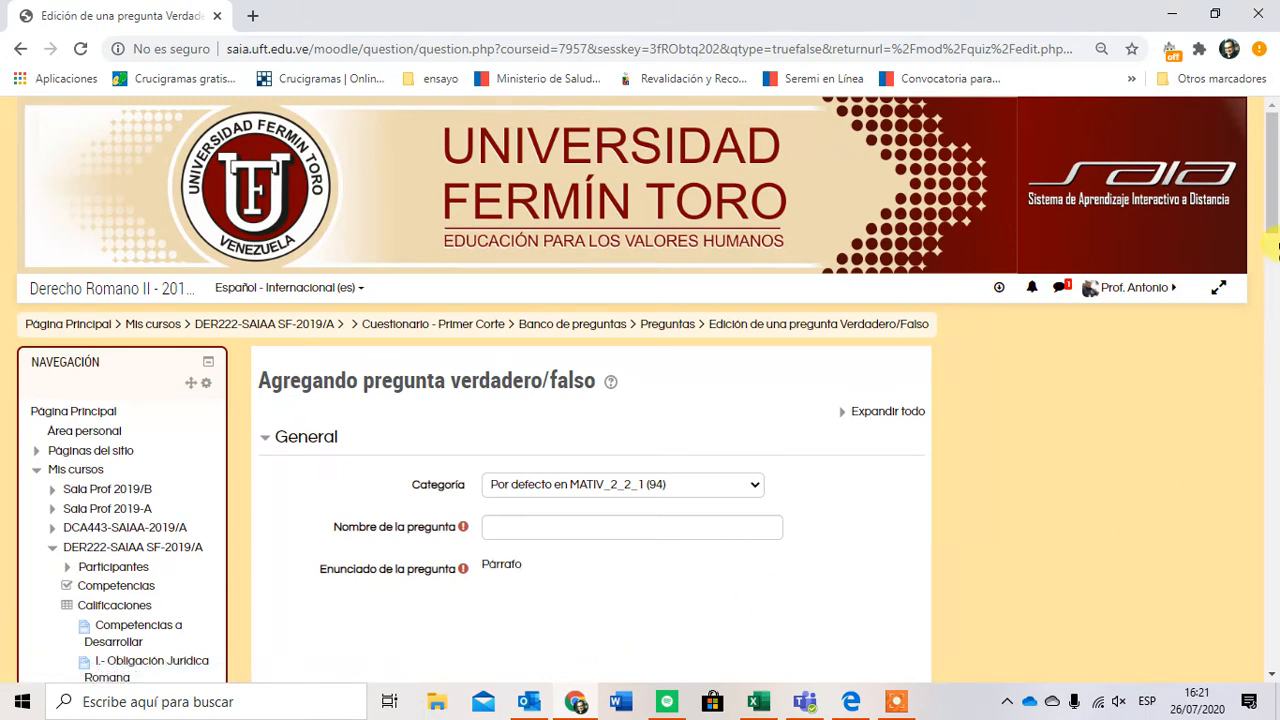
{"action": "left_click_drag", "start_coordinate": [1273, 225], "coordinate": [1275, 282]}
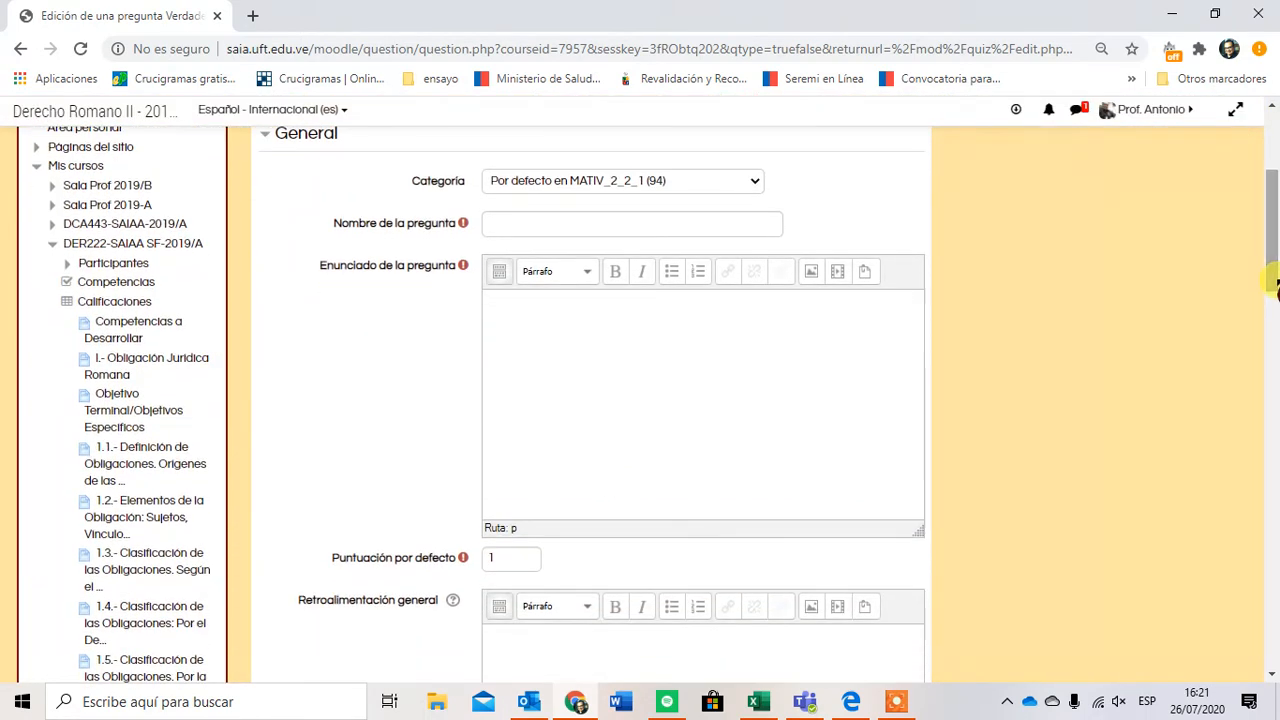
{"action": "left_click", "coordinate": [526, 222]}
{"action": "type", "text": "V"}
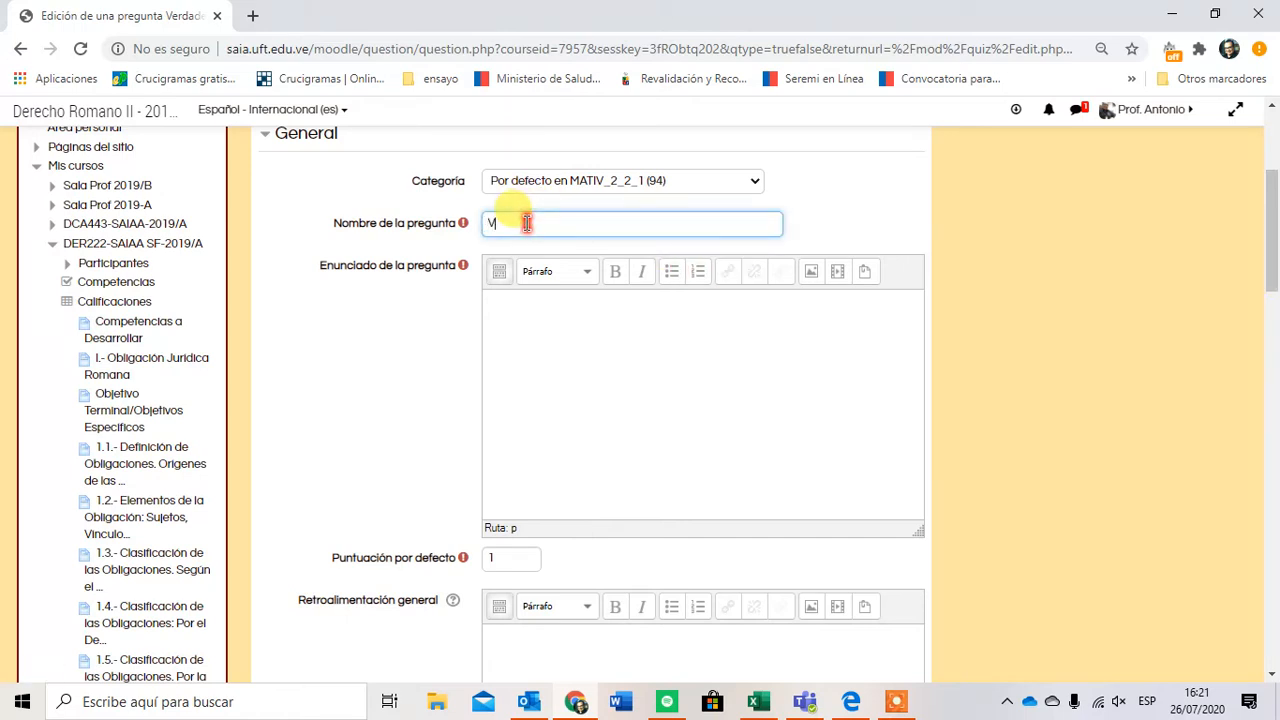
{"action": "type", "text": "erdadero y Falso"}
{"action": "key", "text": "BackSpace"}
{"action": "key", "text": "BackSpace"}
{"action": "key", "text": "BackSpace"}
{"action": "key", "text": "BackSpace"}
{"action": "key", "text": "BackSpace"}
{"action": "key", "text": "BackSpace"}
{"action": "key", "text": "BackSpace"}
{"action": "key", "text": "BackSpace"}
{"action": "key", "text": "BackSpace"}
{"action": "key", "text": "BackSpace"}
{"action": "key", "text": "BackSpace"}
{"action": "key", "text": "BackSpace"}
{"action": "key", "text": "BackSpace"}
{"action": "key", "text": "BackSpace"}
{"action": "key", "text": "BackSpace"}
{"action": "key", "text": "BackSpace"}
Name the question "Colores" and enter "¿La madera es de color Marron?" as its Enunciado de la pregunta.
{"action": "type", "text": "Colores"}
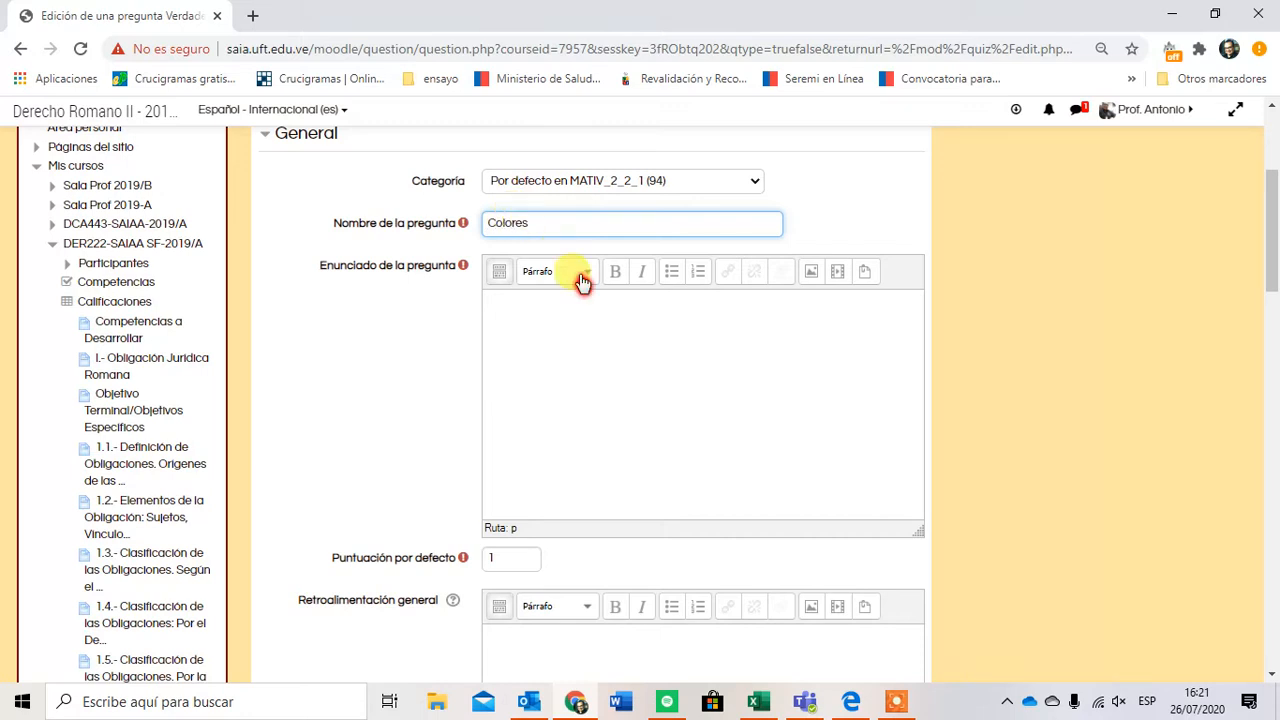
{"action": "left_click", "coordinate": [522, 328]}
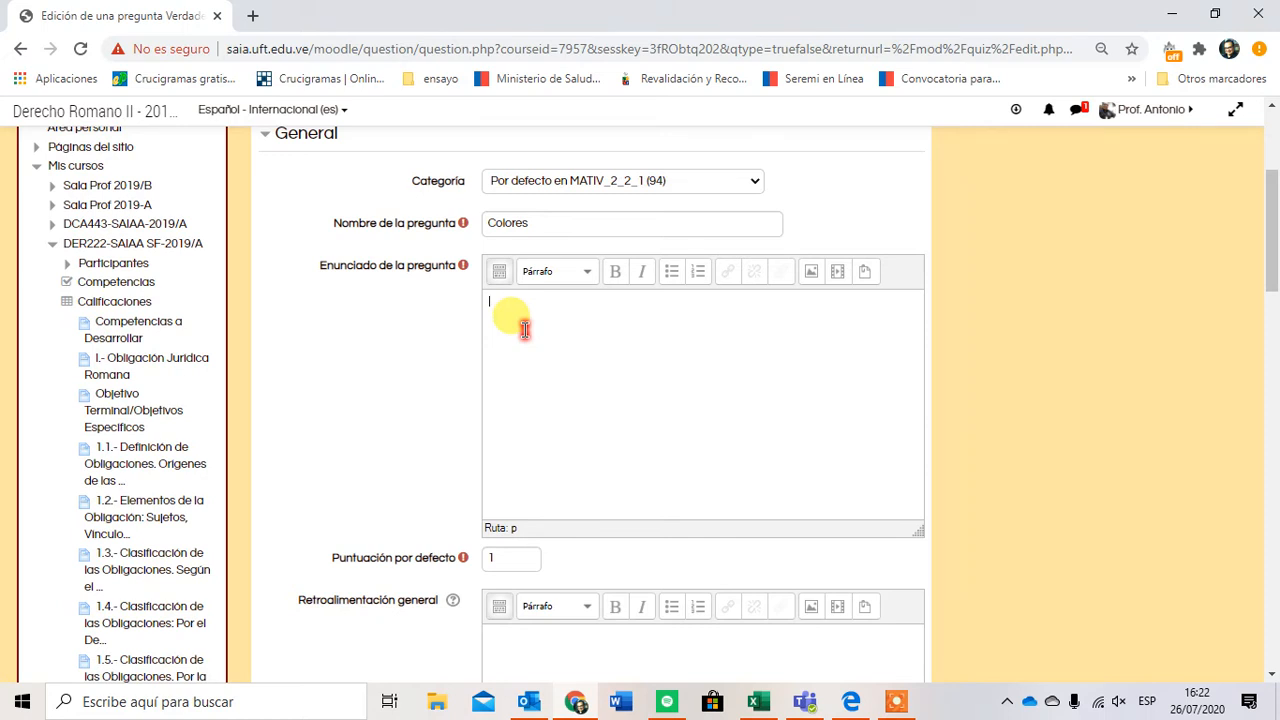
{"action": "type", "text": "¿"}
{"action": "key", "text": "BackSpace"}
{"action": "type", "text": "La"}
{"action": "type", "text": " madera e"}
{"action": "type", "text": "s de color"}
{"action": "type", "text": " Marro"}
{"action": "type", "text": "n?"}
{"action": "type", "text": "¿"}
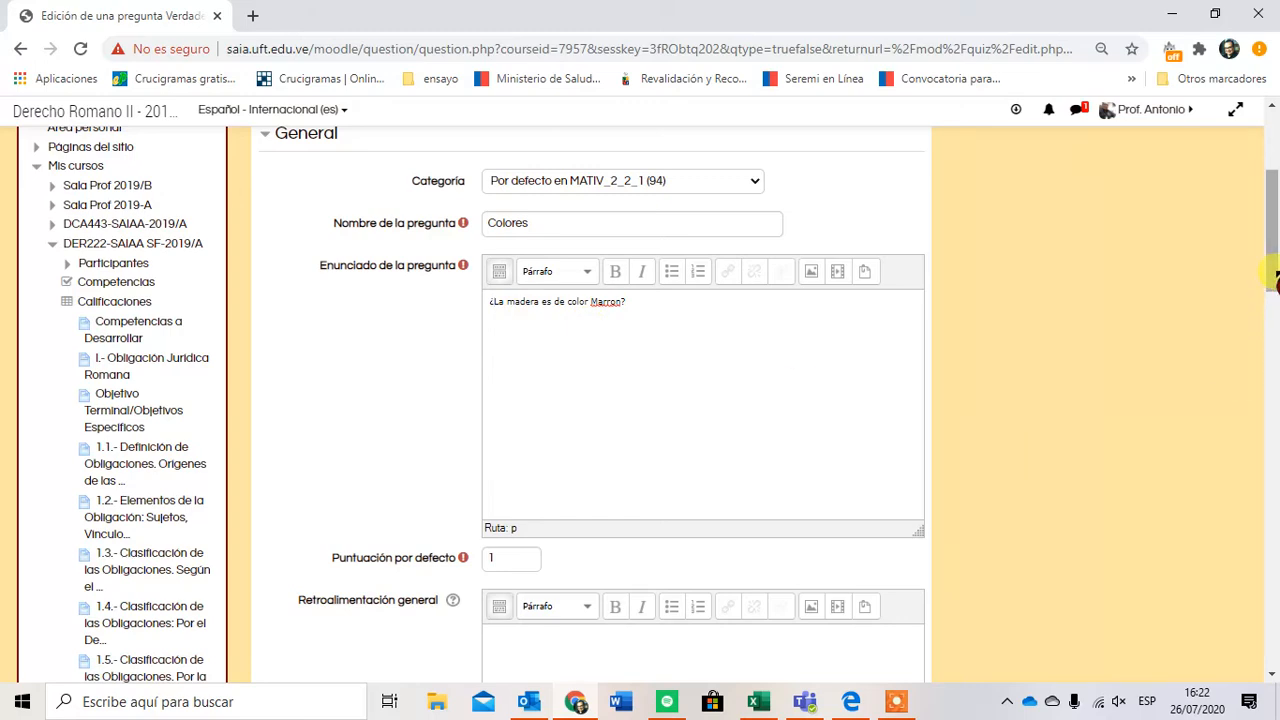
Set the question's Respuesta correcta to Verdadero and check the Retroalimentación general field.
{"action": "left_click_drag", "start_coordinate": [1272, 280], "coordinate": [1273, 345]}
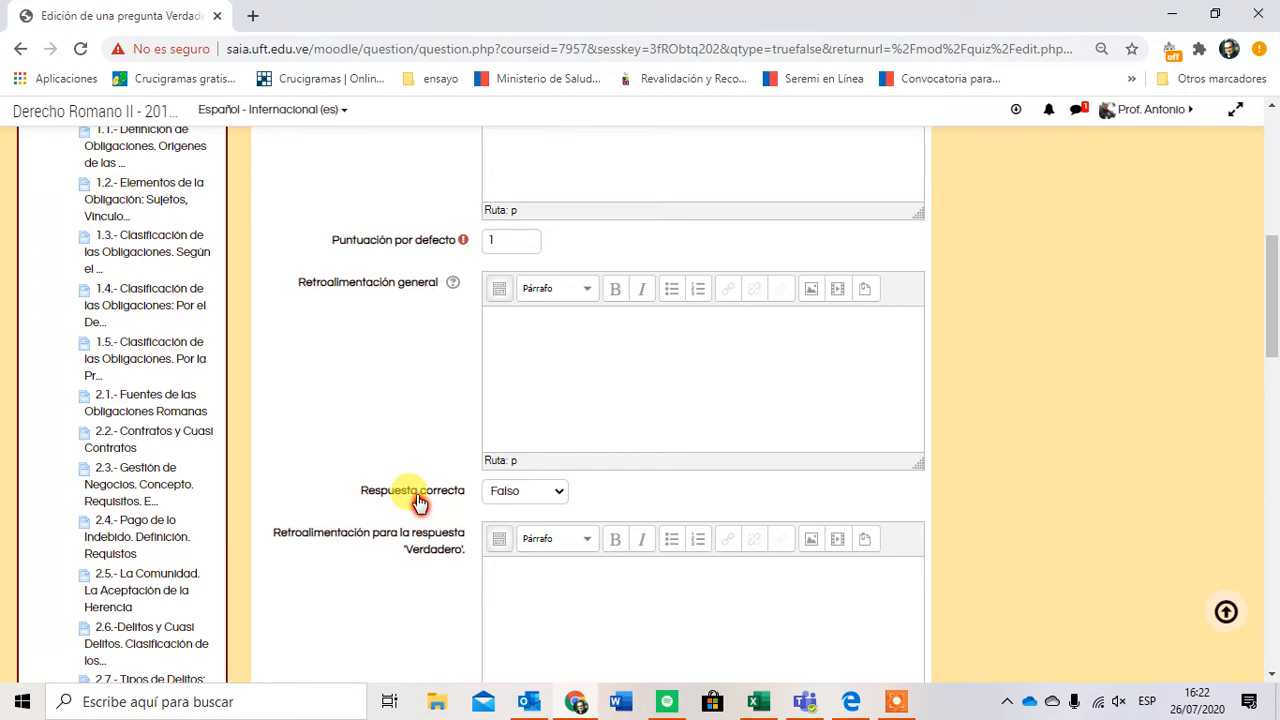
{"action": "left_click", "coordinate": [531, 503]}
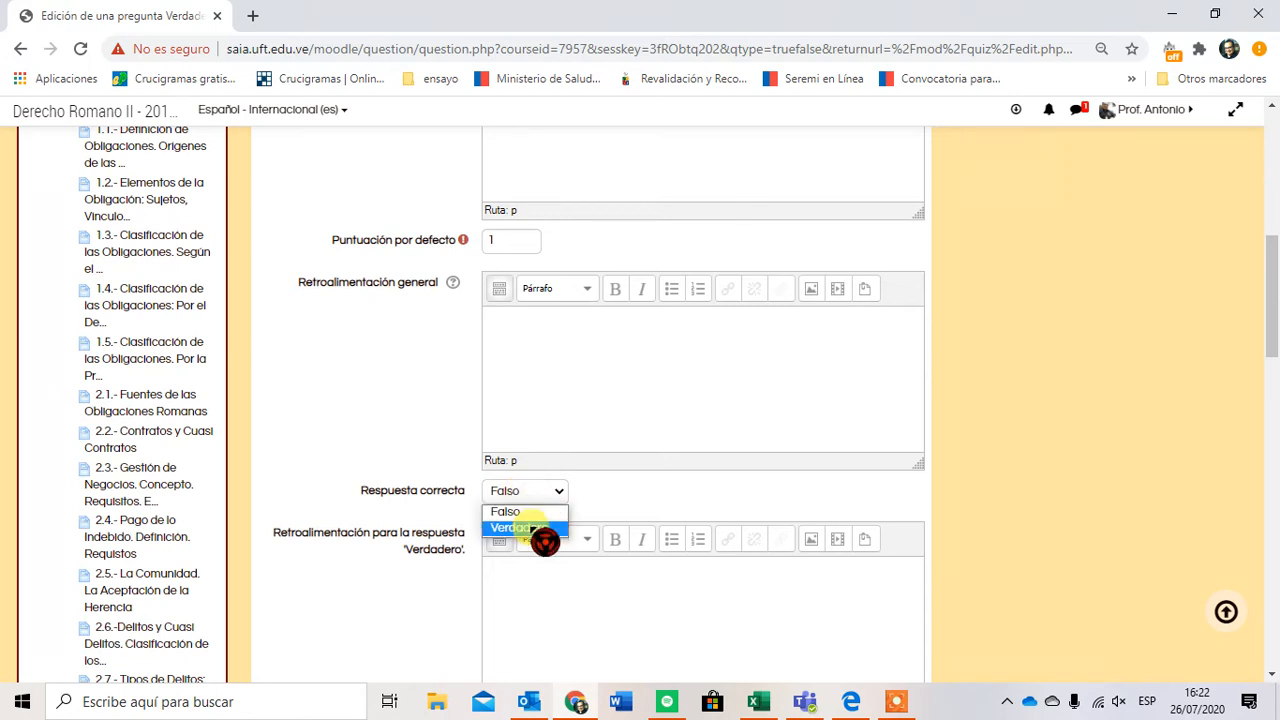
{"action": "left_click", "coordinate": [532, 530]}
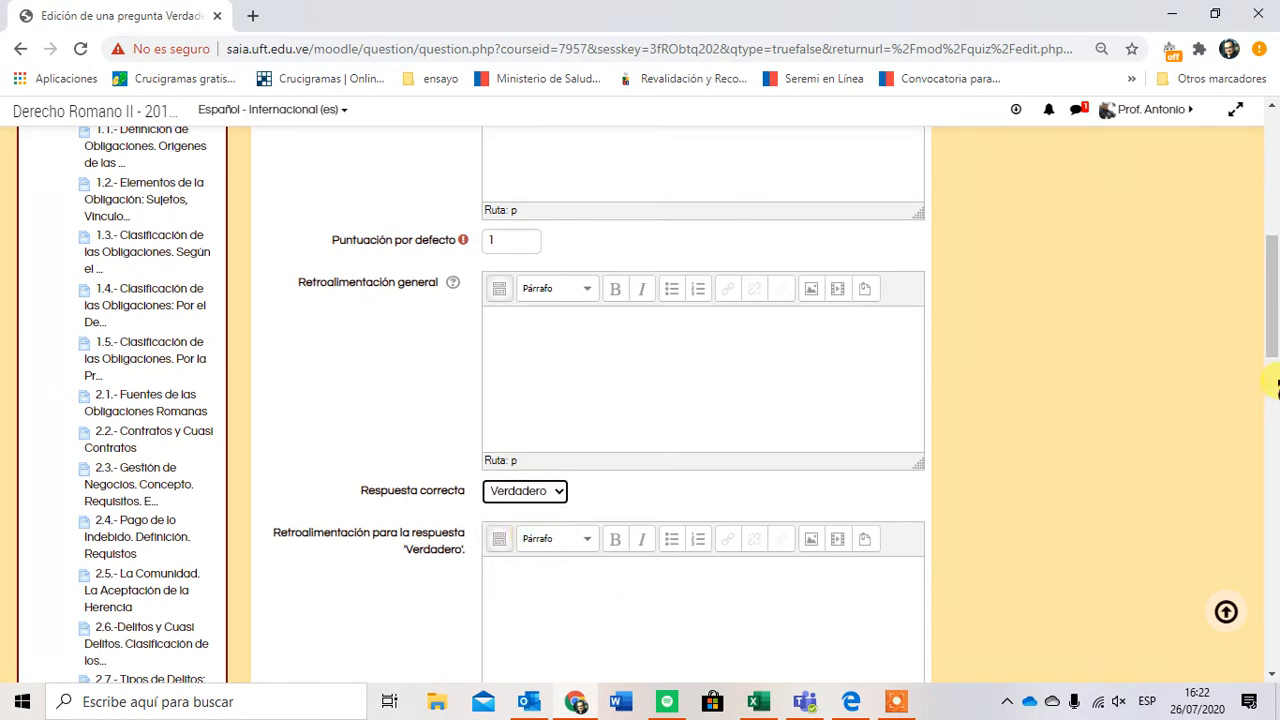
{"action": "mouse_move", "coordinate": [1276, 355]}
{"action": "left_mouse_down"}
{"action": "mouse_move", "coordinate": [1275, 286]}
{"action": "mouse_move", "coordinate": [1274, 334]}
{"action": "left_mouse_up"}
{"action": "left_click", "coordinate": [765, 477]}
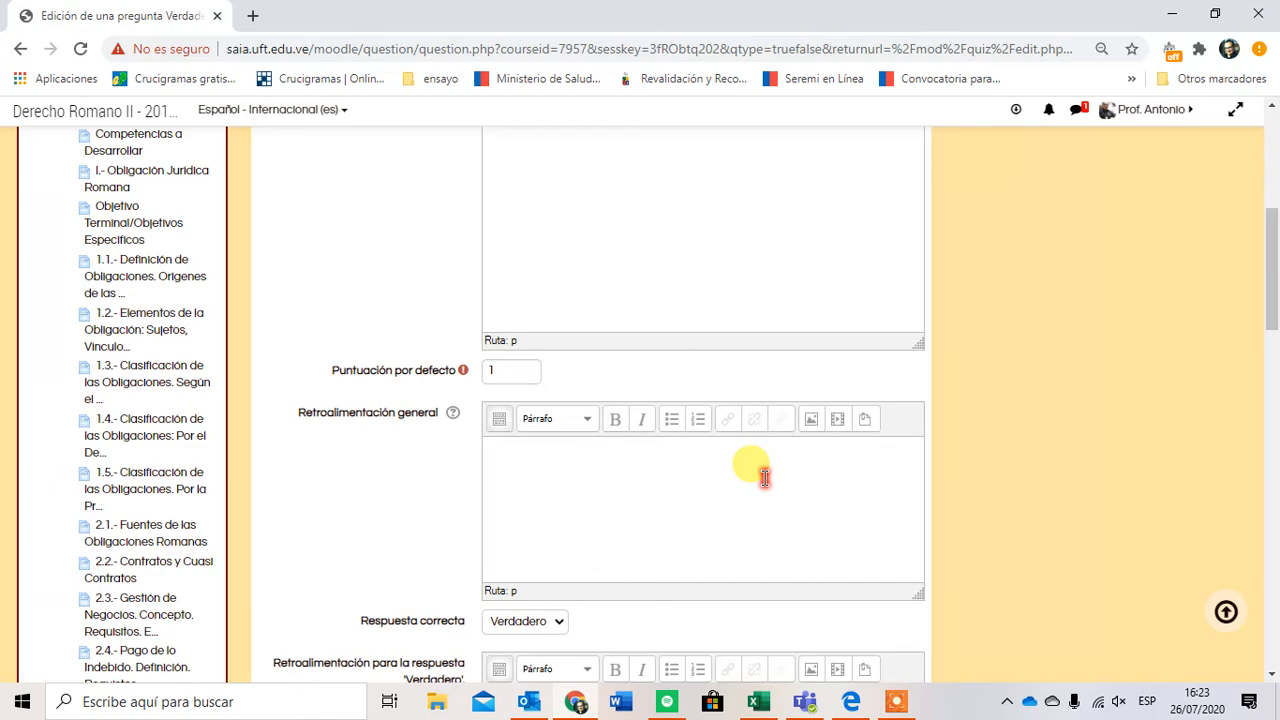
Enter "Correcto" as feedback for the 'Verdadero' answer and "El color de la madera es marron." for the 'Falso' answer.
{"action": "left_click_drag", "start_coordinate": [1274, 316], "coordinate": [1272, 406]}
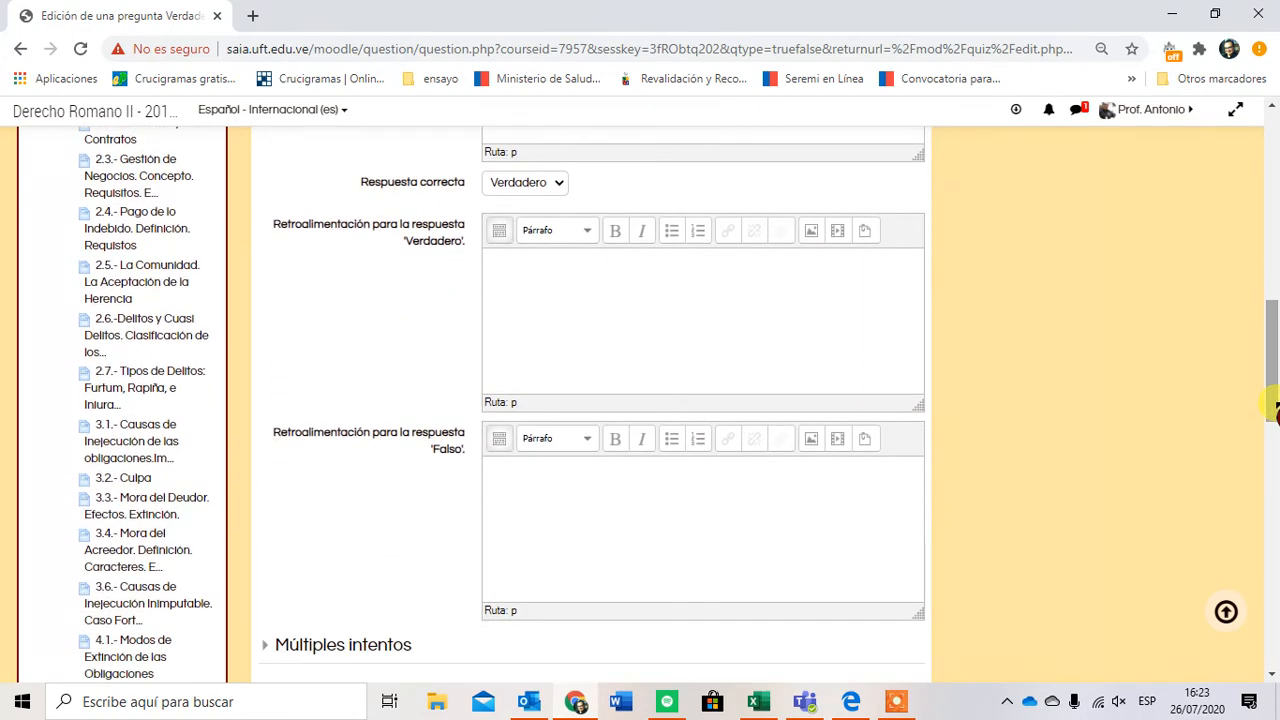
{"action": "left_click", "coordinate": [643, 302]}
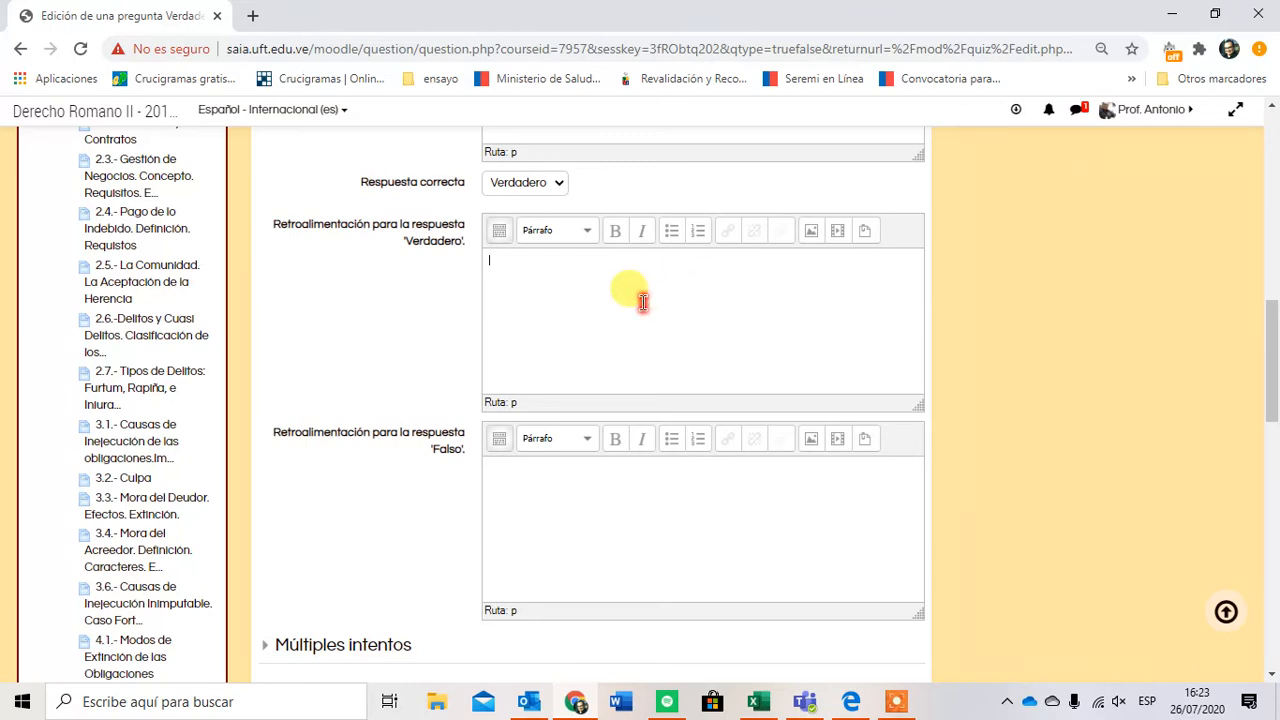
{"action": "type", "text": "Correcto"}
{"action": "left_click", "coordinate": [456, 467]}
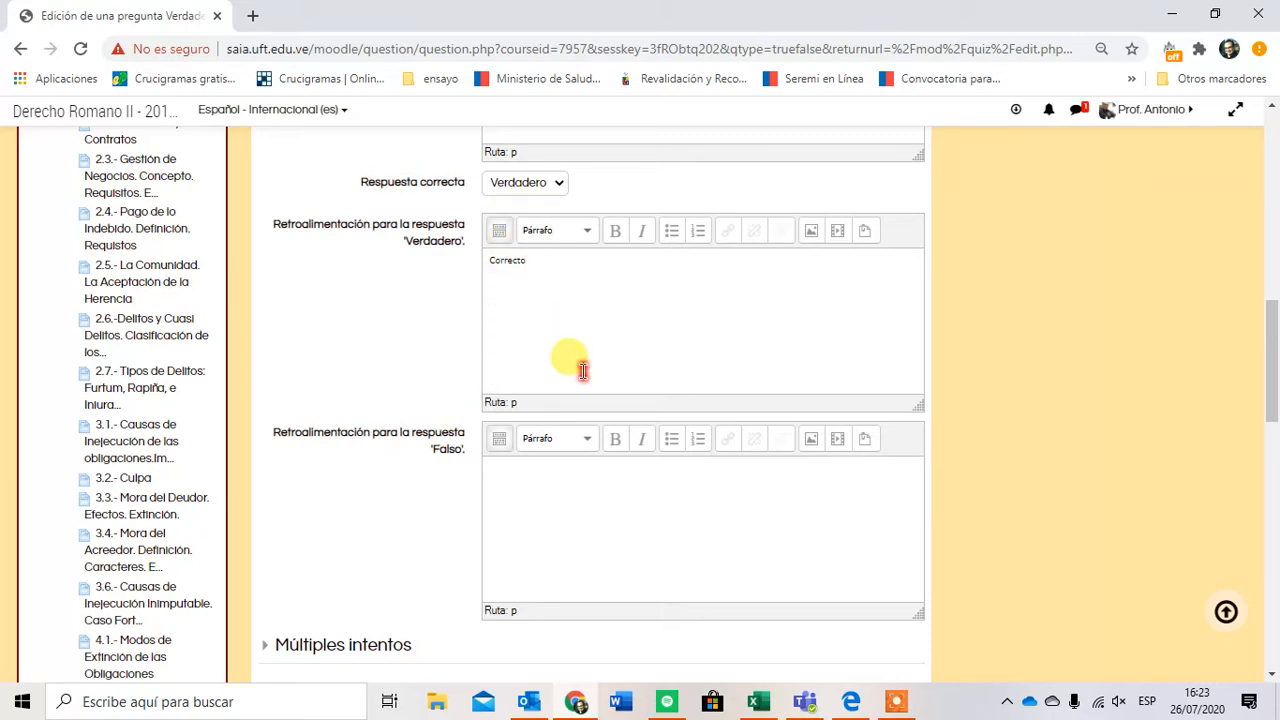
{"action": "left_click", "coordinate": [544, 494]}
{"action": "type", "text": "El color de la madera es"}
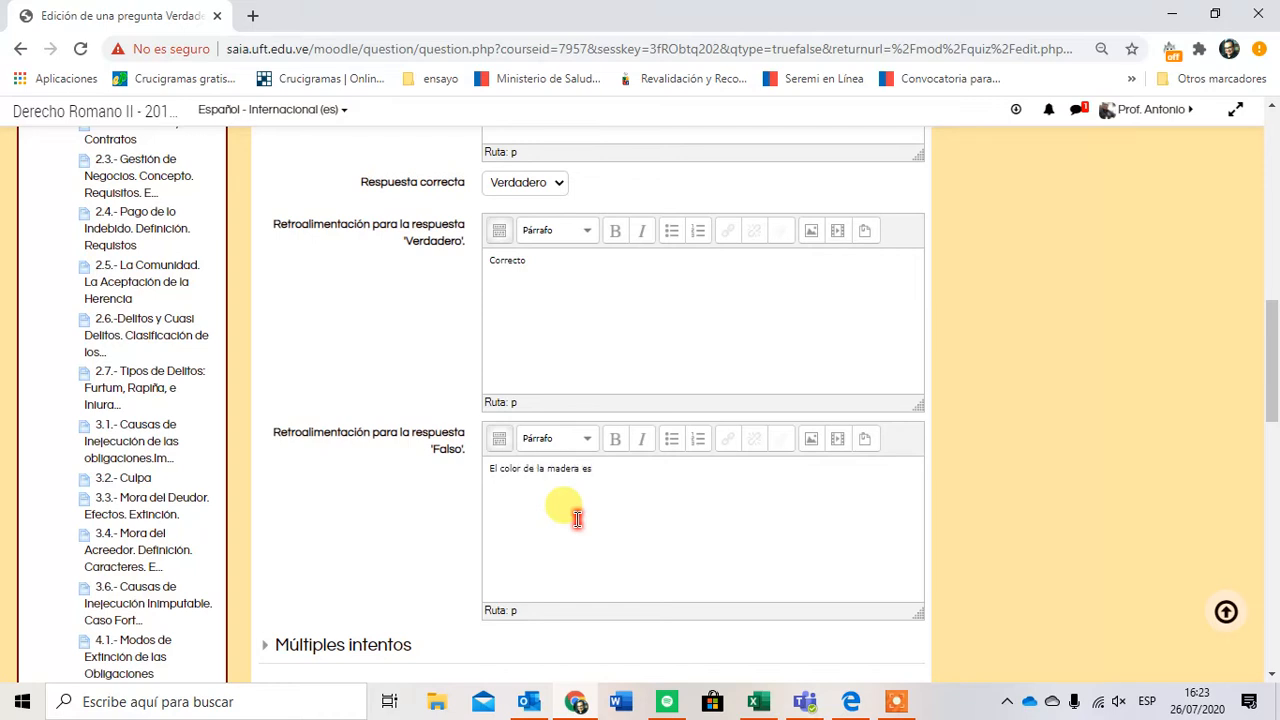
{"action": "type", "text": " marron."}
{"action": "left_click_drag", "start_coordinate": [1272, 398], "coordinate": [1272, 450]}
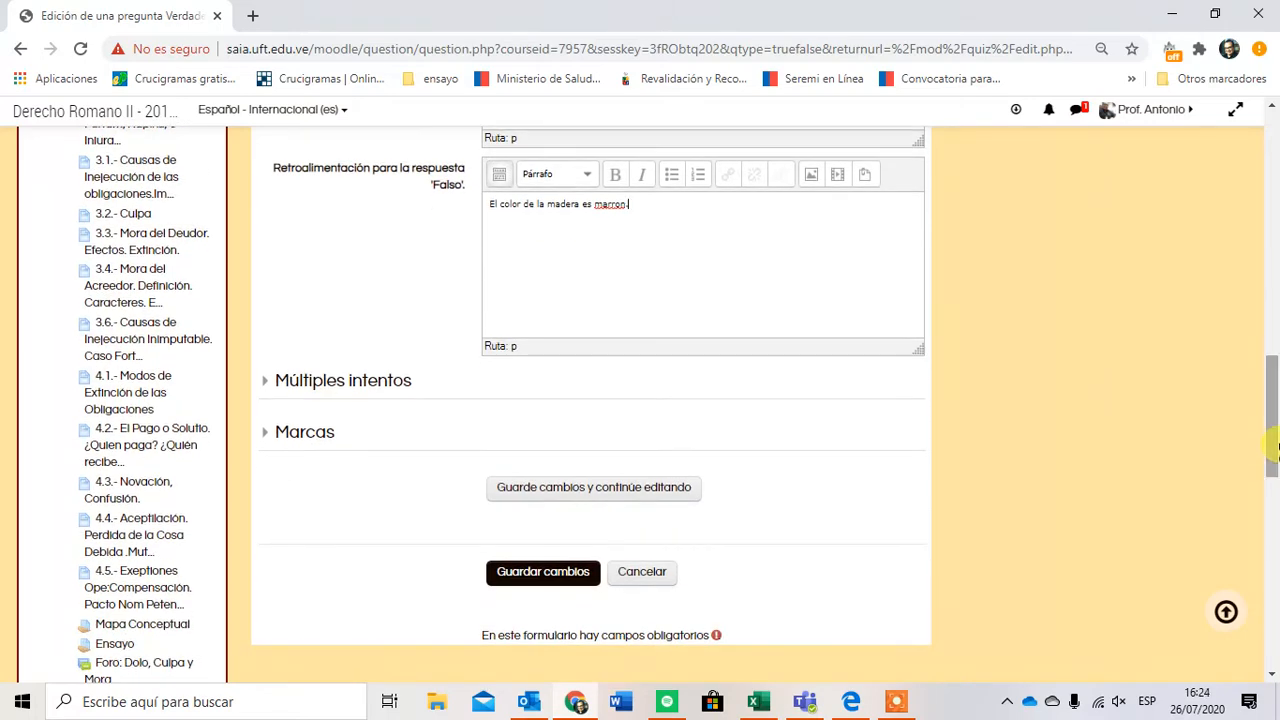
{"action": "left_click_drag", "start_coordinate": [1275, 400], "coordinate": [1275, 311]}
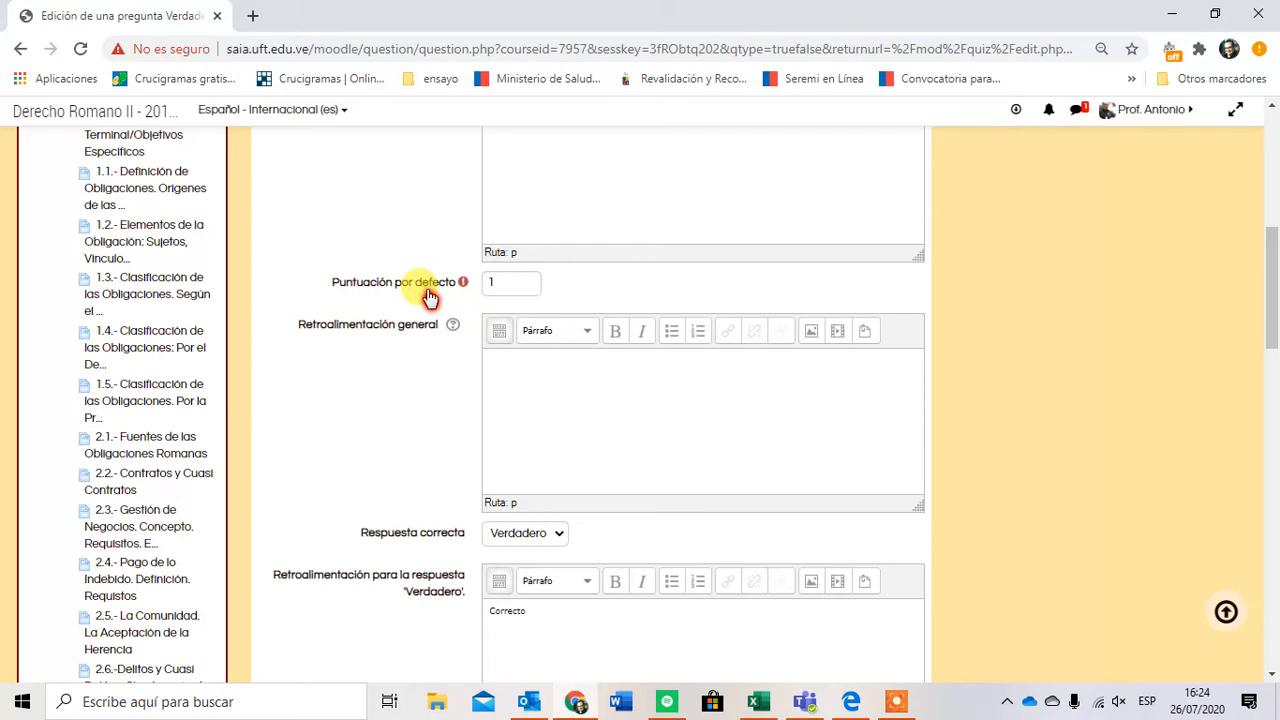
Set the true/false question's Puntuación por defecto to 3 and save the question to the quiz.
{"action": "left_click", "coordinate": [501, 287]}
{"action": "type", "text": "3"}
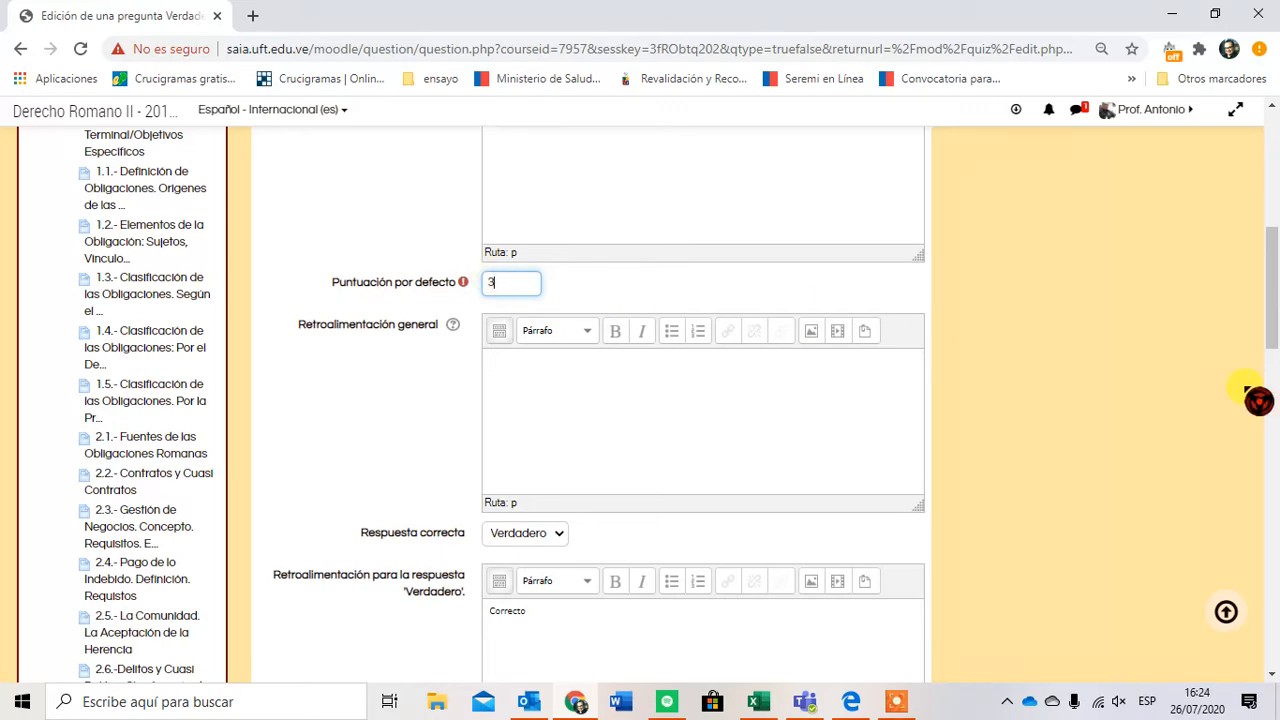
{"action": "left_click_drag", "start_coordinate": [1274, 336], "coordinate": [1275, 482]}
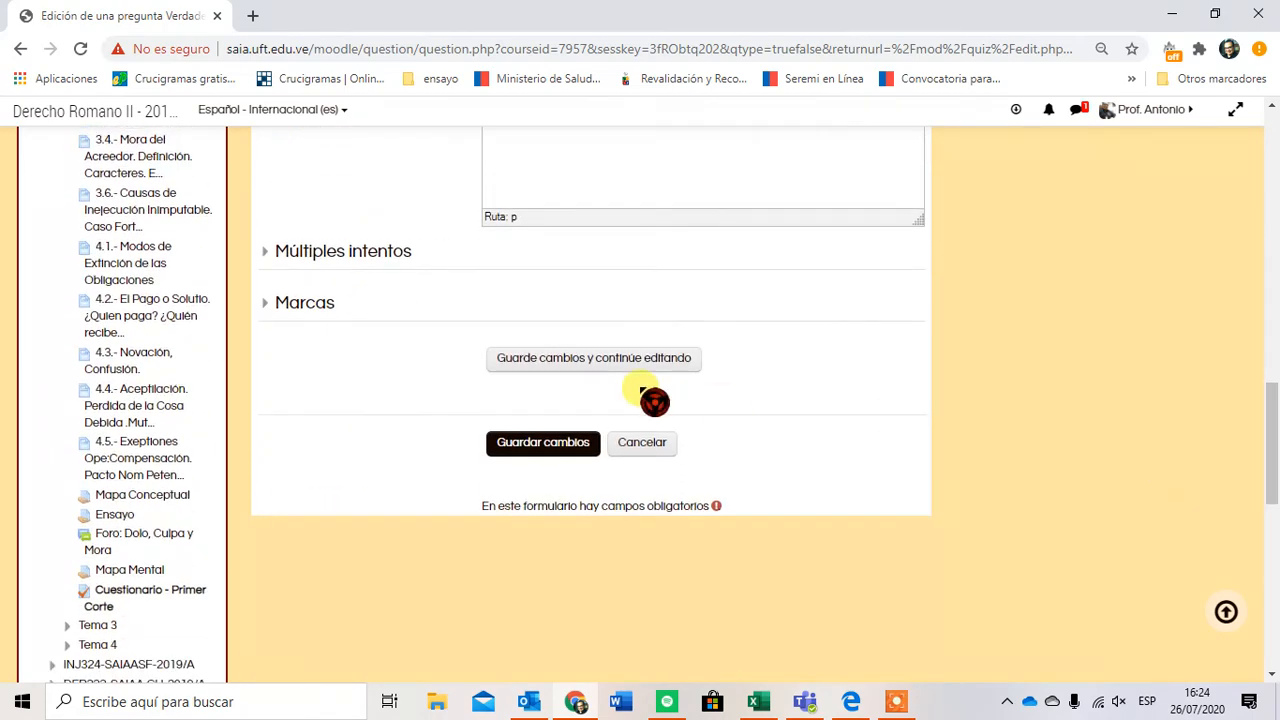
{"action": "left_click", "coordinate": [520, 445]}
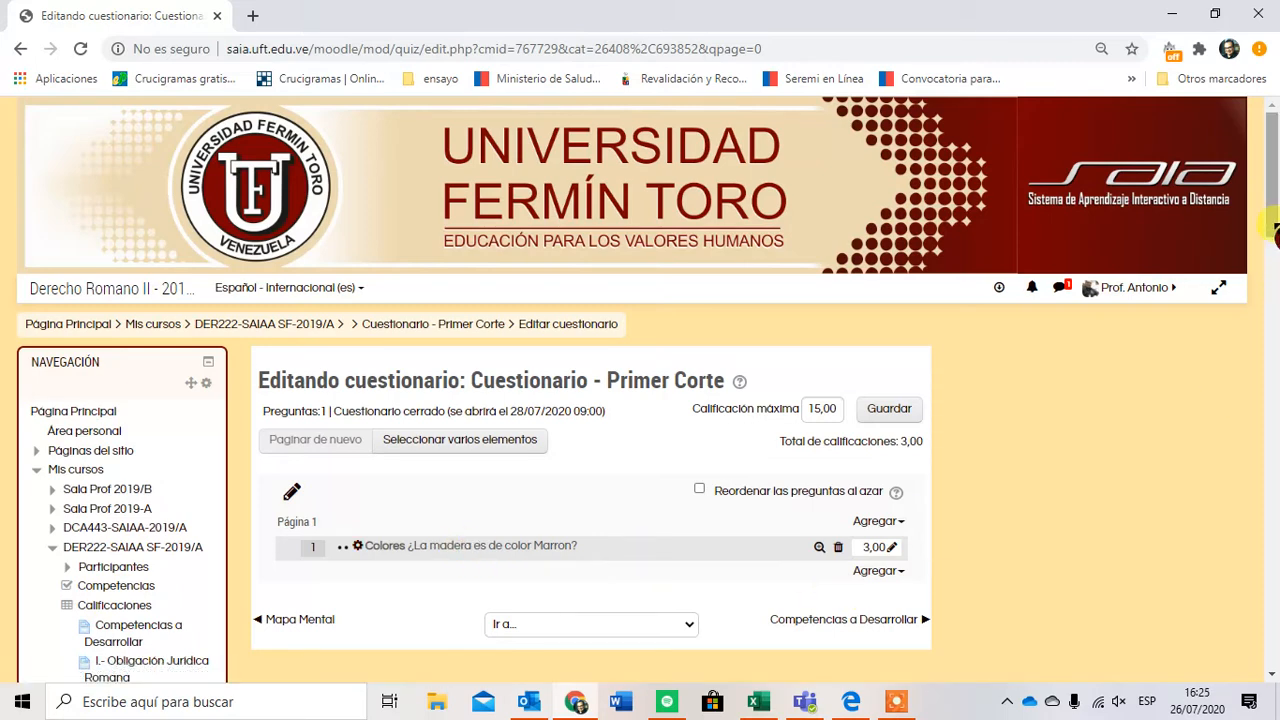
Add a new Opción múltiple question to the quiz after the "Colores" question.
{"action": "scroll", "coordinate": [1275, 263], "scroll_direction": "down", "scroll_amount": 2}
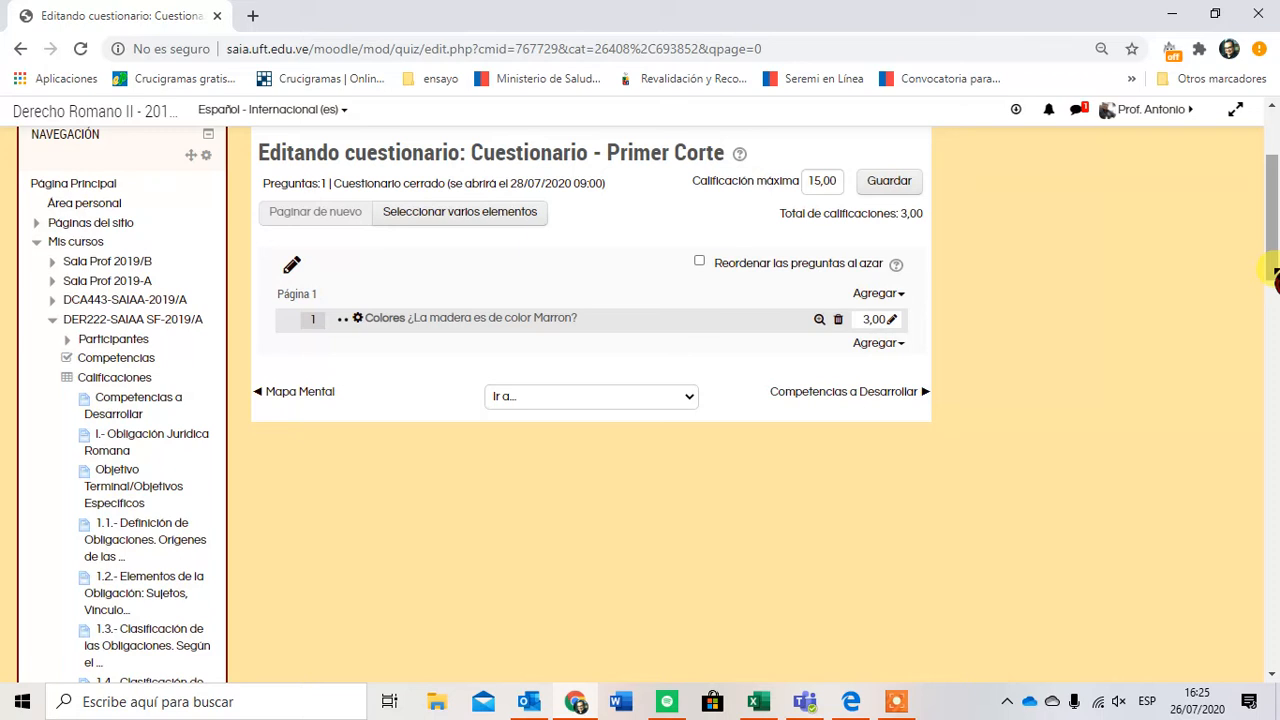
{"action": "left_click", "coordinate": [890, 345]}
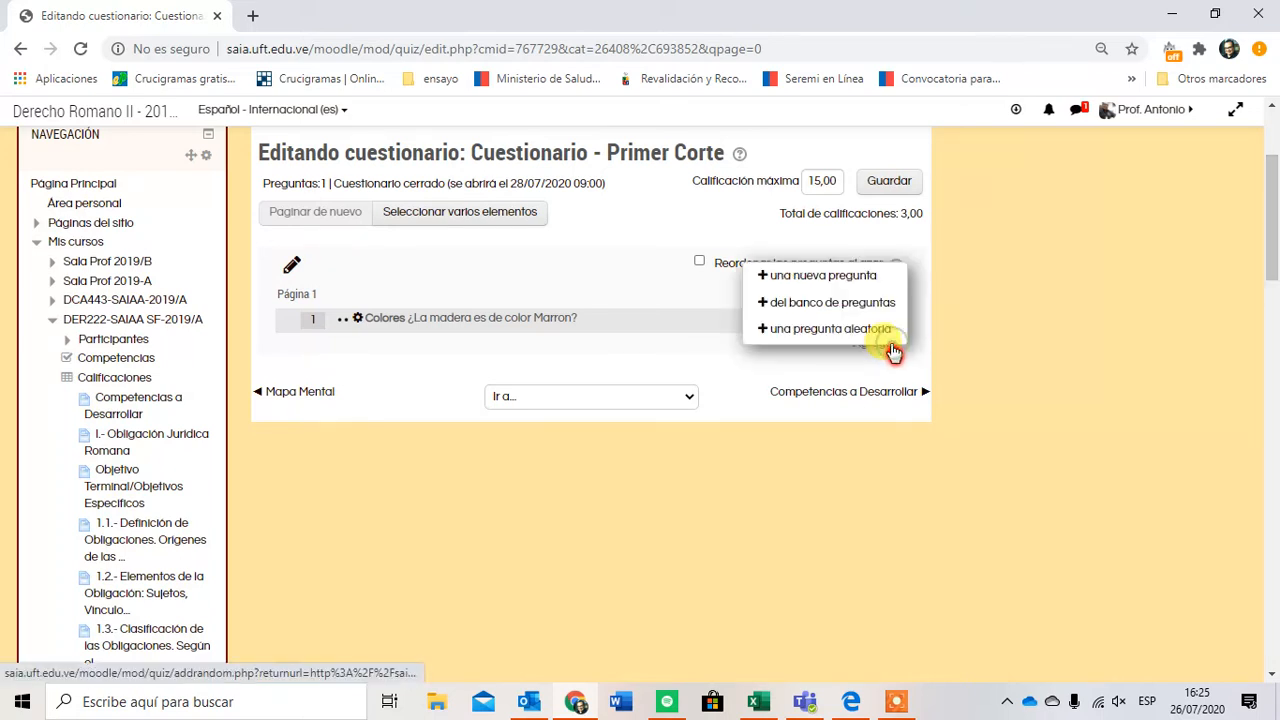
{"action": "left_click", "coordinate": [847, 287]}
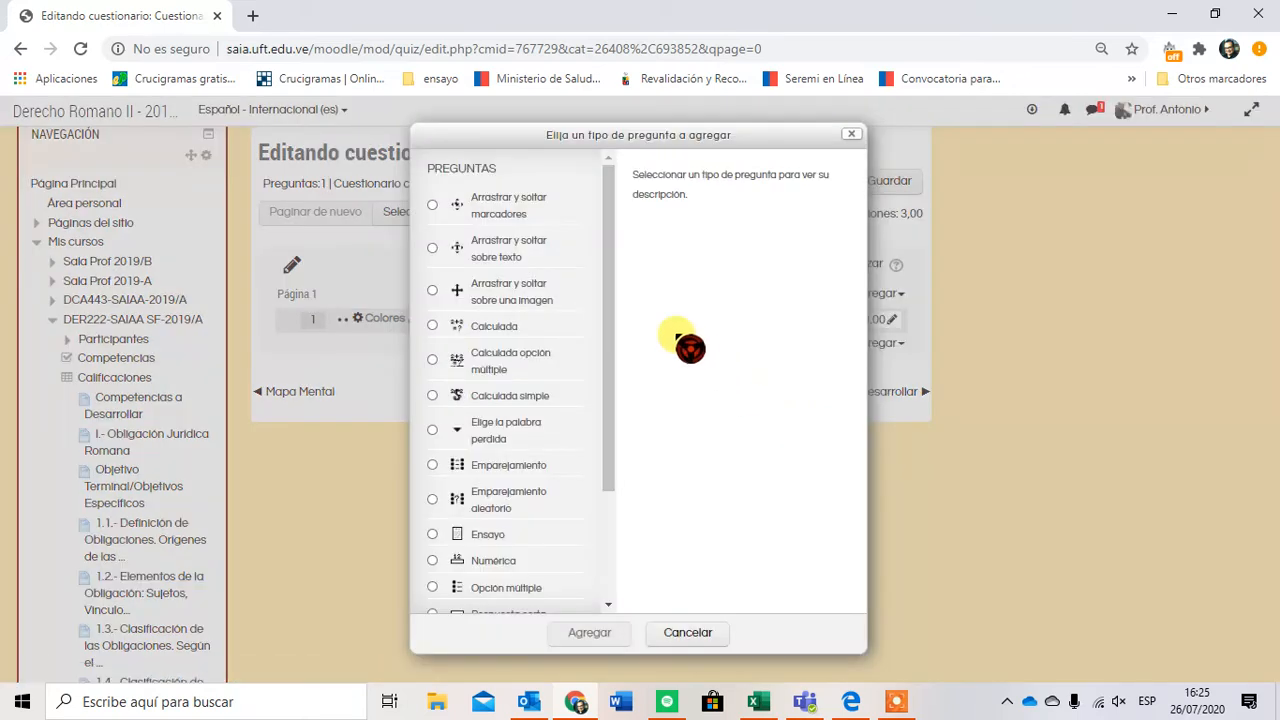
{"action": "left_click_drag", "start_coordinate": [605, 254], "coordinate": [580, 506]}
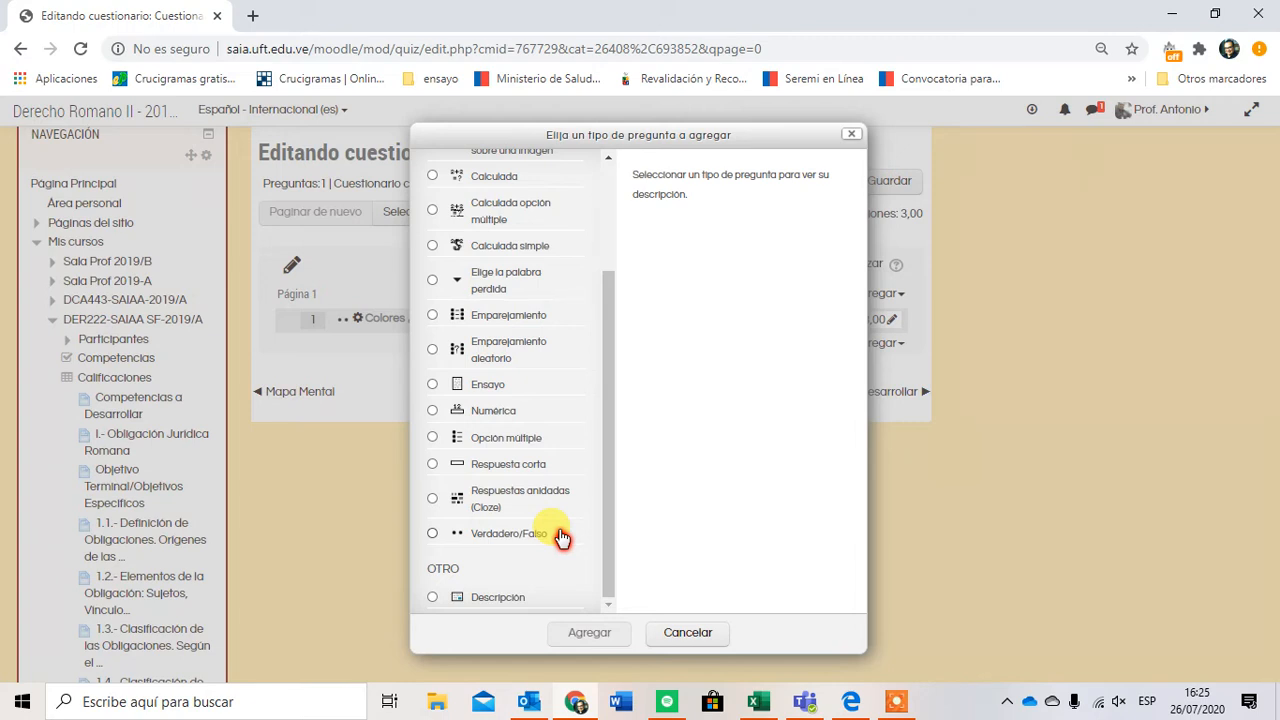
{"action": "left_click", "coordinate": [480, 441]}
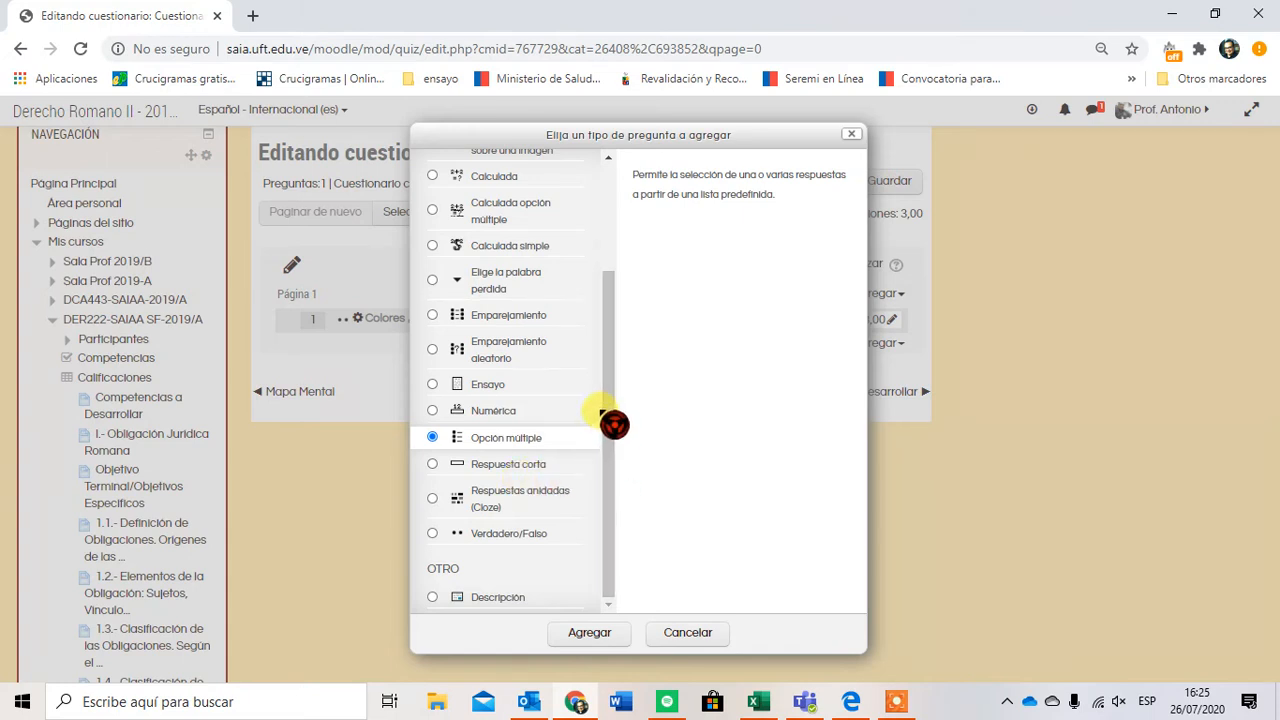
{"action": "left_click_drag", "start_coordinate": [599, 413], "coordinate": [581, 607]}
{"action": "left_click", "coordinate": [662, 411]}
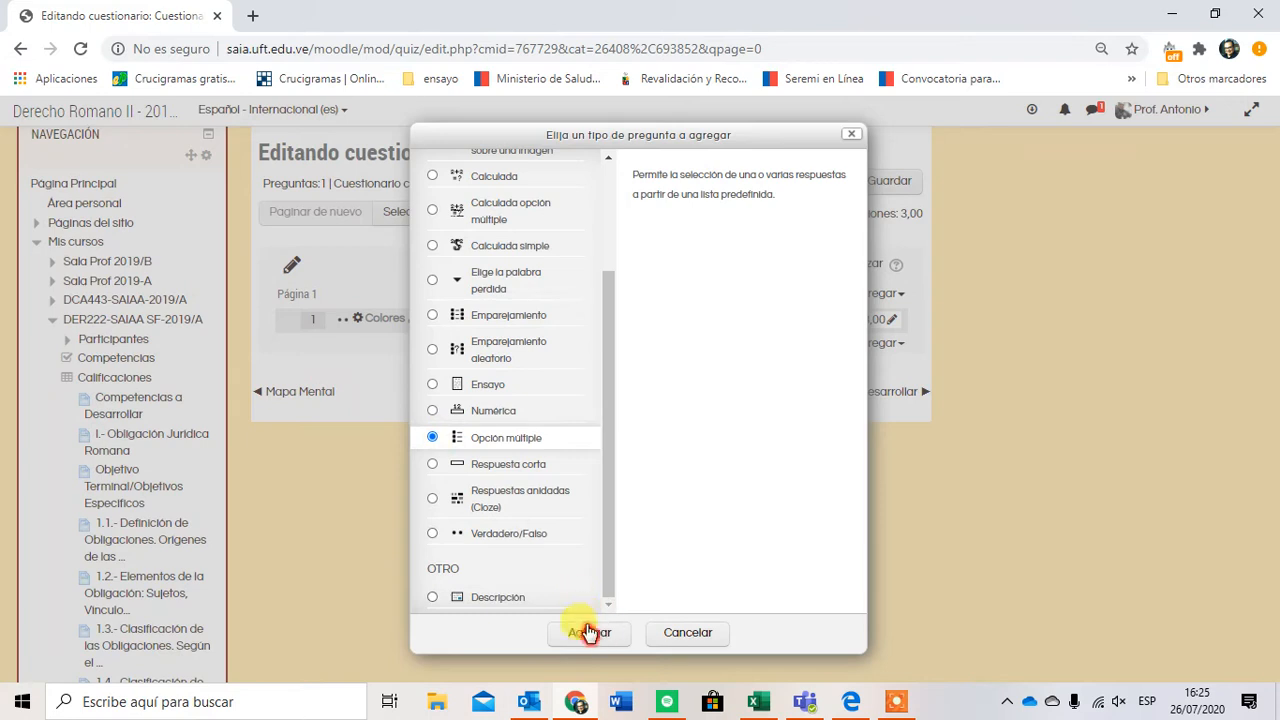
{"action": "left_click", "coordinate": [588, 640]}
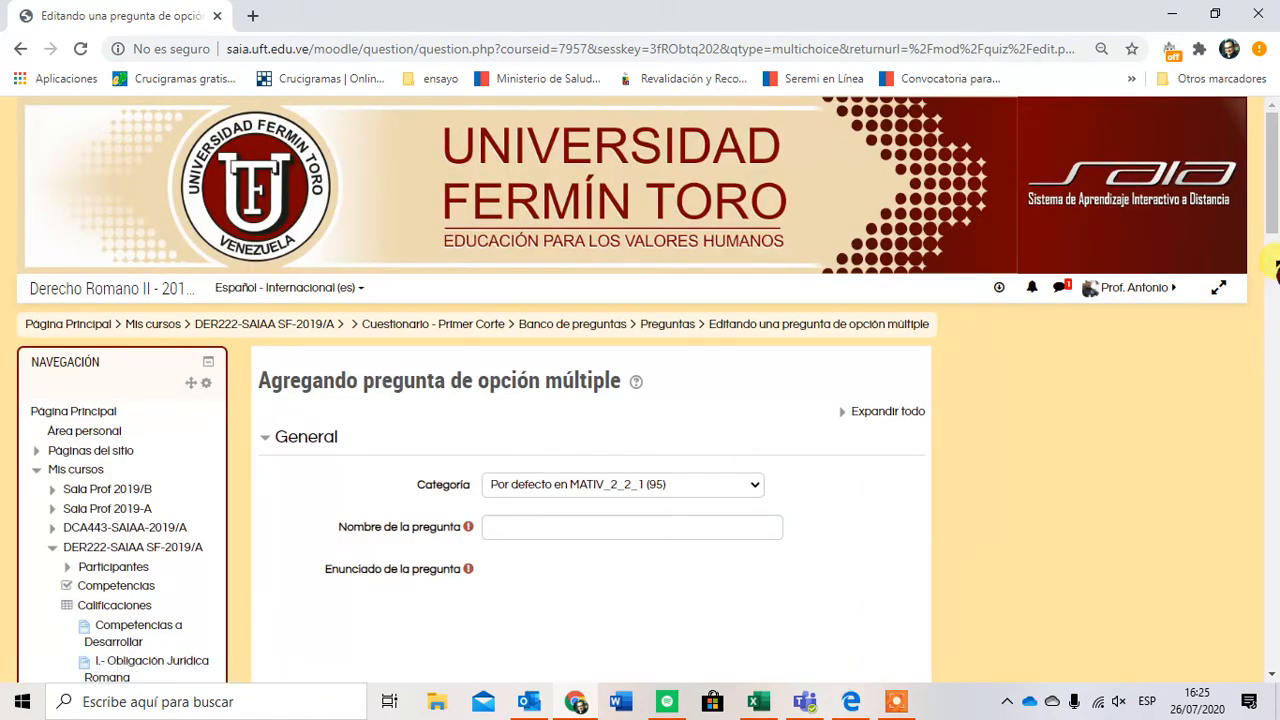
Name the multiple-choice question "Colores" and enter "la madera se consigue en:" as its Enunciado de la pregunta.
{"action": "left_click_drag", "start_coordinate": [1272, 190], "coordinate": [1268, 251]}
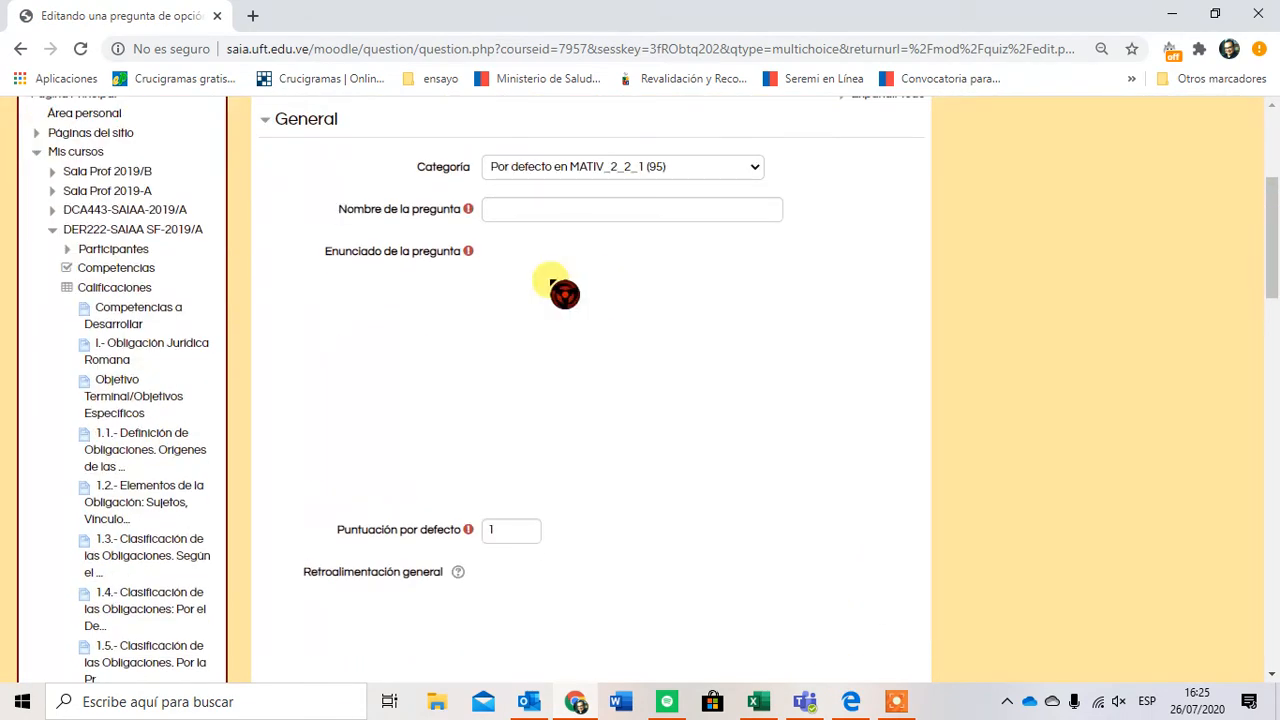
{"action": "left_click", "coordinate": [514, 179]}
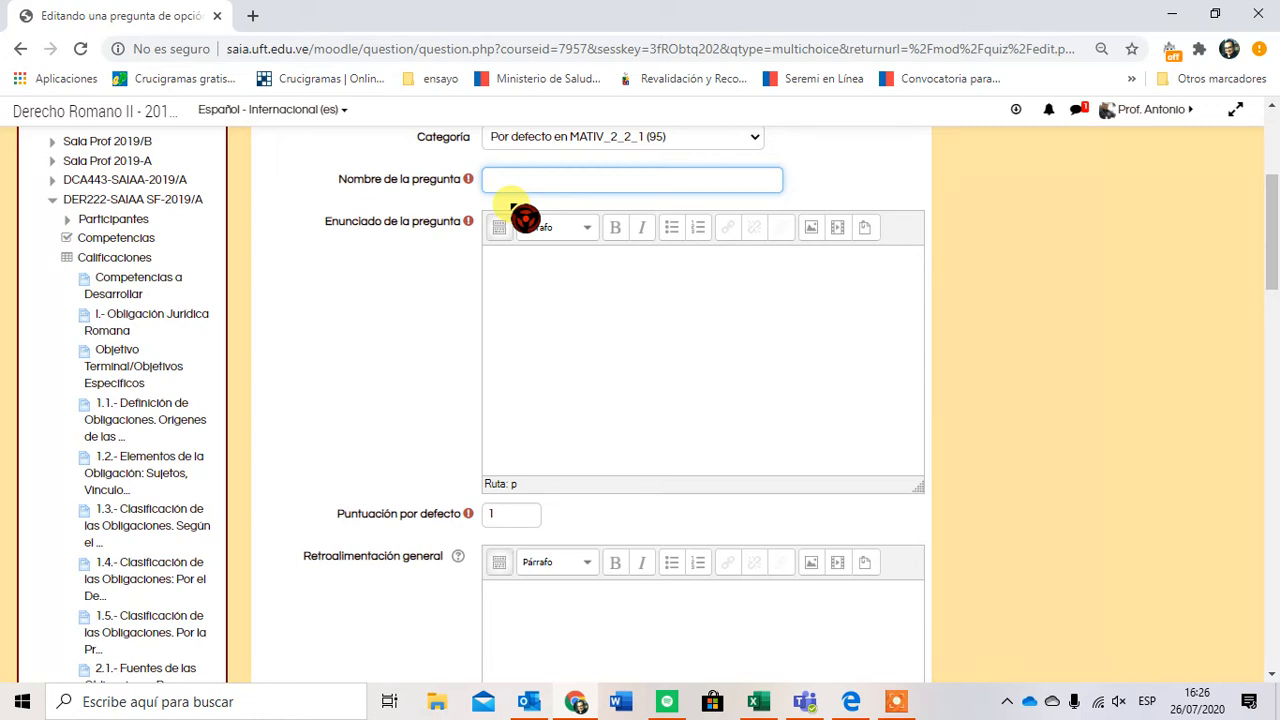
{"action": "type", "text": "Colores"}
{"action": "left_click", "coordinate": [507, 270]}
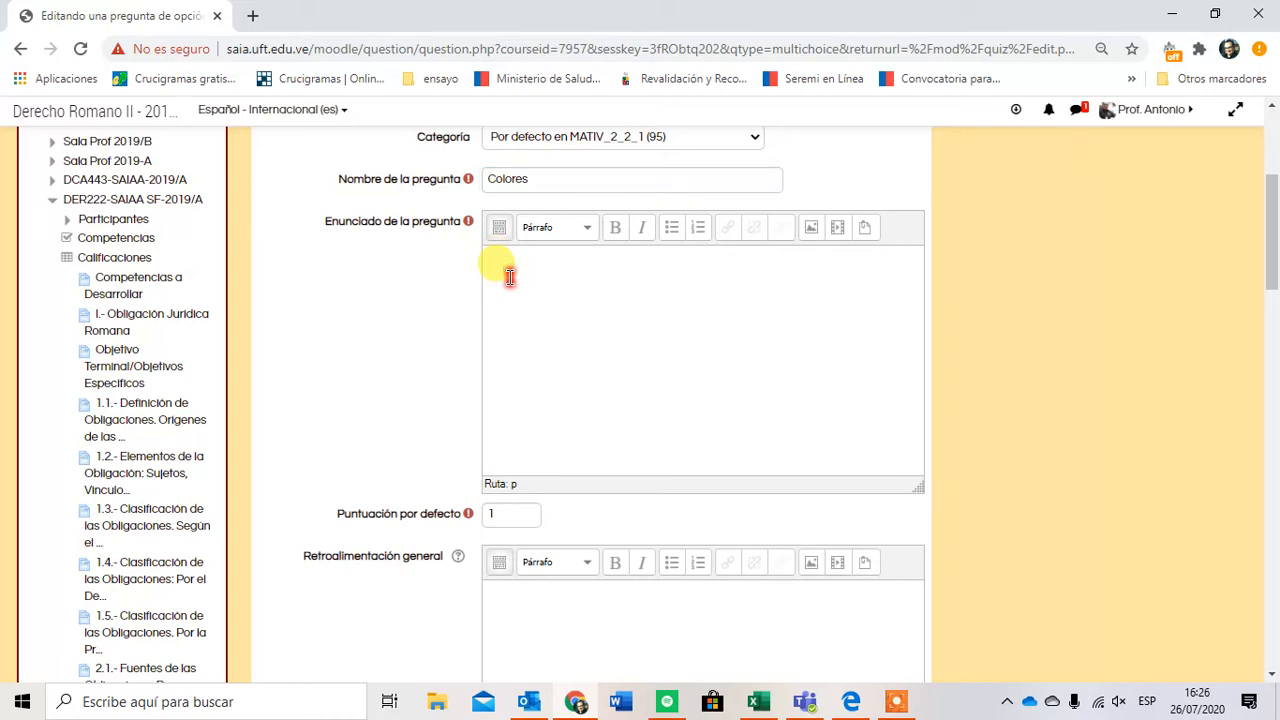
{"action": "type", "text": "E"}
{"action": "key", "text": "BackSpace"}
{"action": "type", "text": "la madera se consigue en:"}
Set the multiple-choice question's Puntuación por defecto to 2.
{"action": "left_click_drag", "start_coordinate": [1274, 240], "coordinate": [1275, 273]}
{"action": "double_click", "coordinate": [505, 343]}
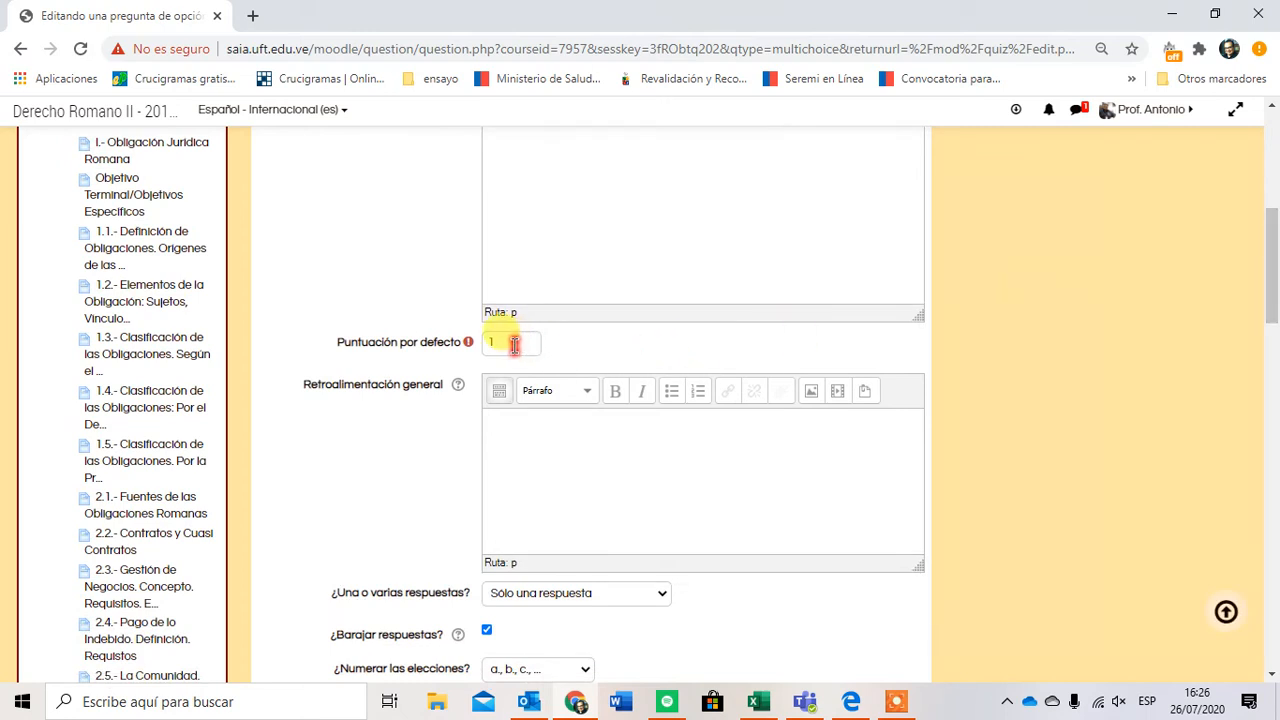
{"action": "type", "text": "2"}
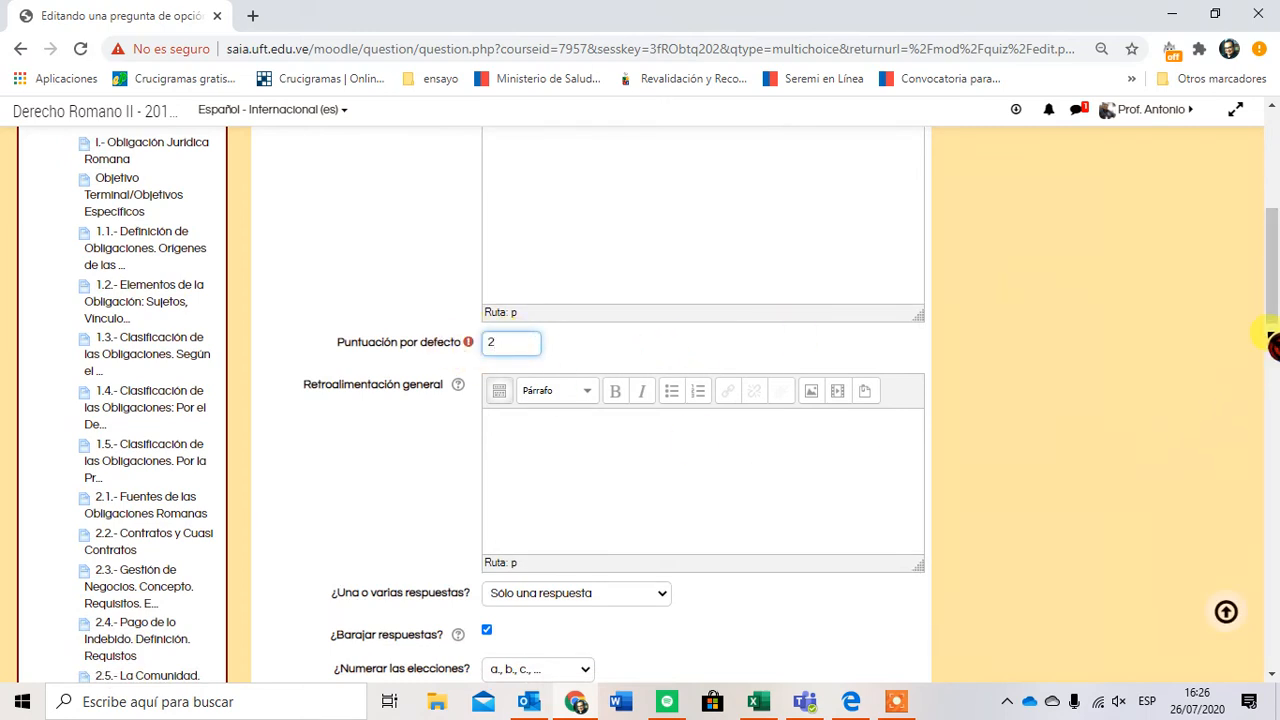
Choose "a., b., c., ..." as the numbering style for the question's choices.
{"action": "left_click_drag", "start_coordinate": [1273, 286], "coordinate": [1273, 313]}
{"action": "left_click", "coordinate": [811, 351]}
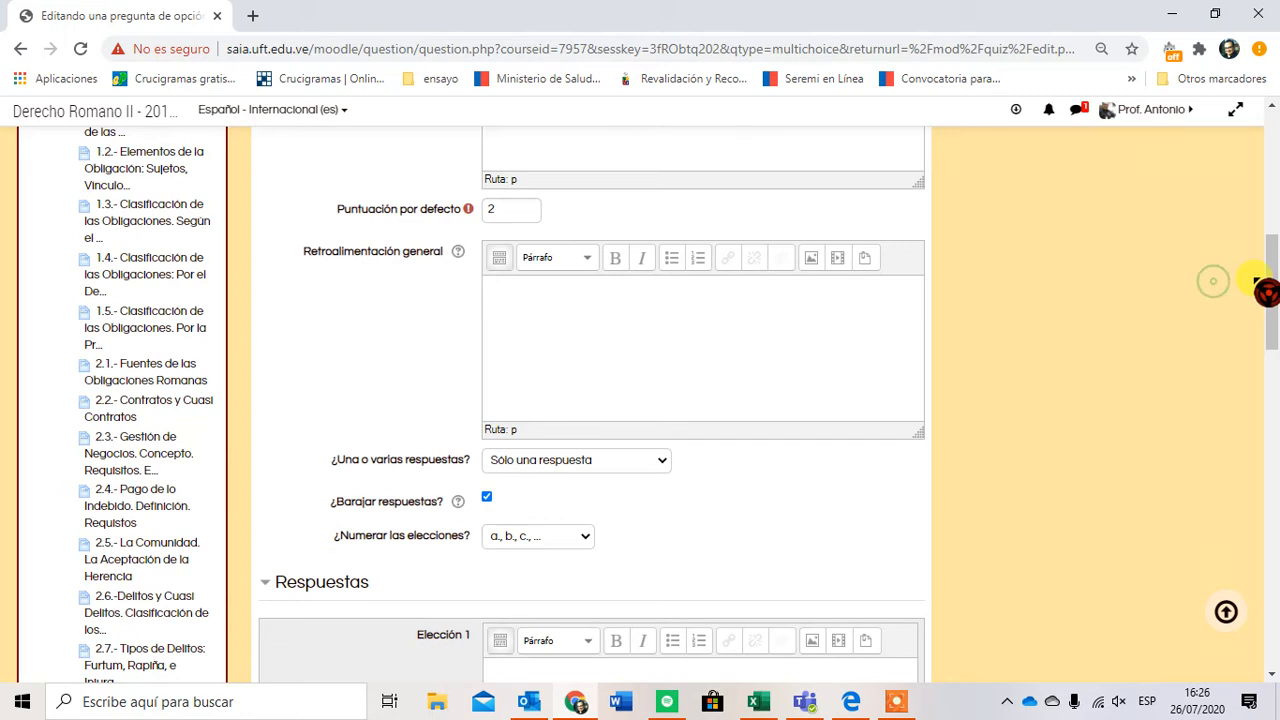
{"action": "left_click_drag", "start_coordinate": [1268, 294], "coordinate": [1273, 310]}
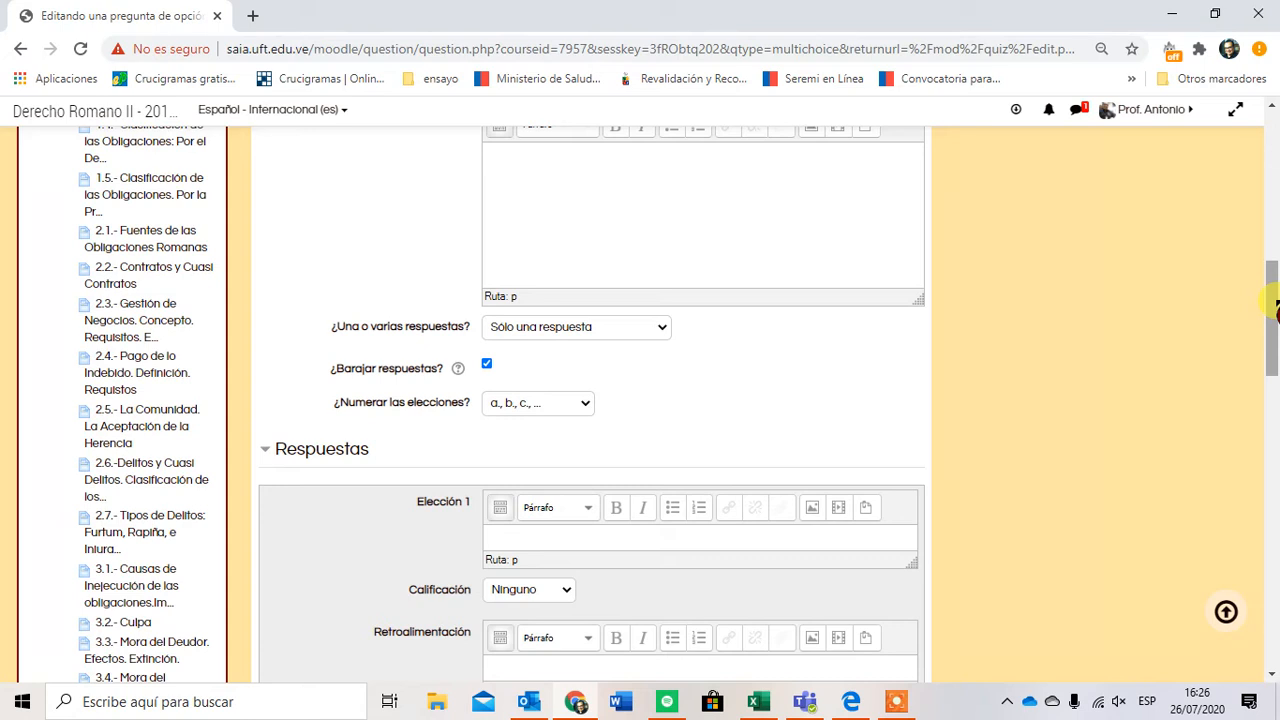
{"action": "left_click_drag", "start_coordinate": [1275, 303], "coordinate": [1275, 313]}
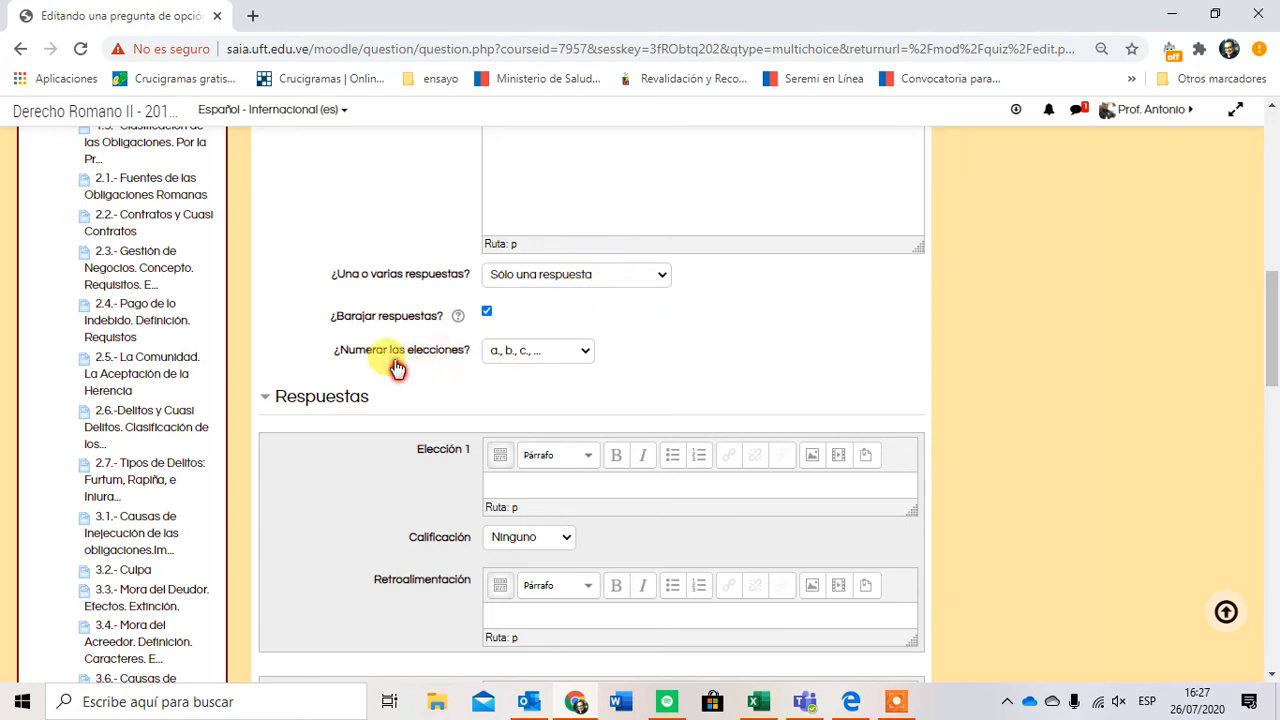
{"action": "left_click", "coordinate": [540, 368]}
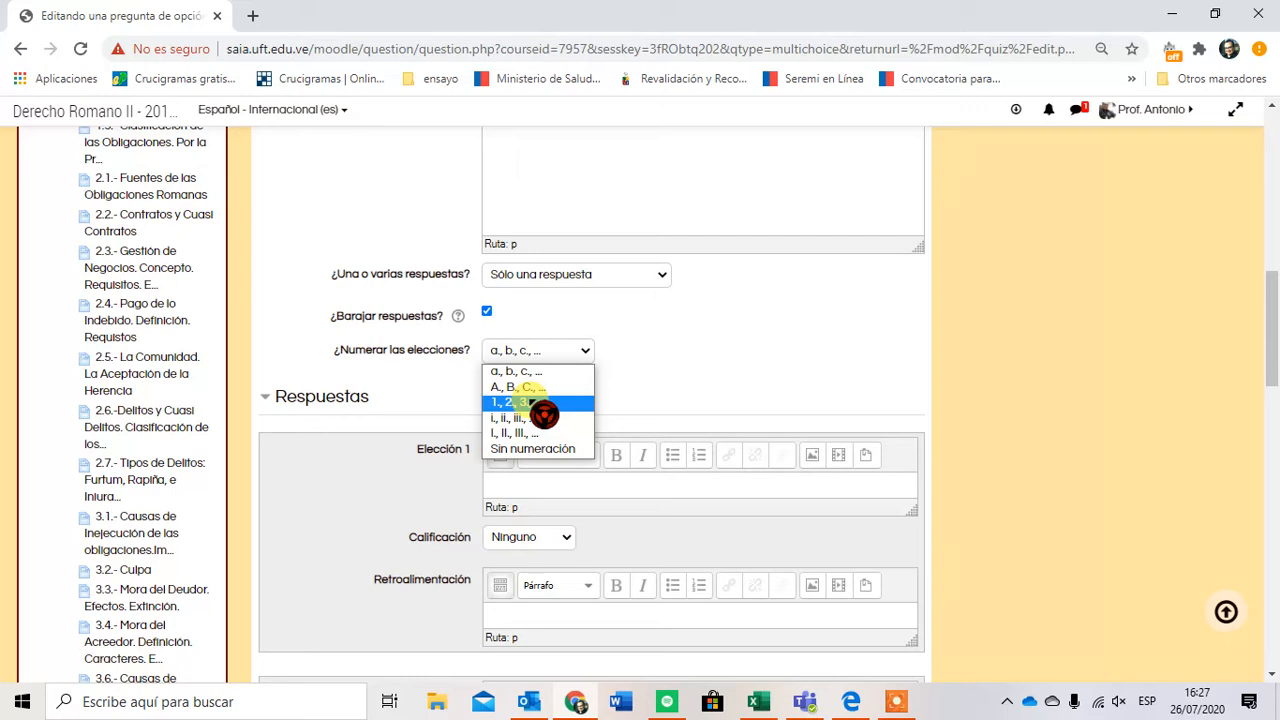
{"action": "left_click", "coordinate": [528, 373]}
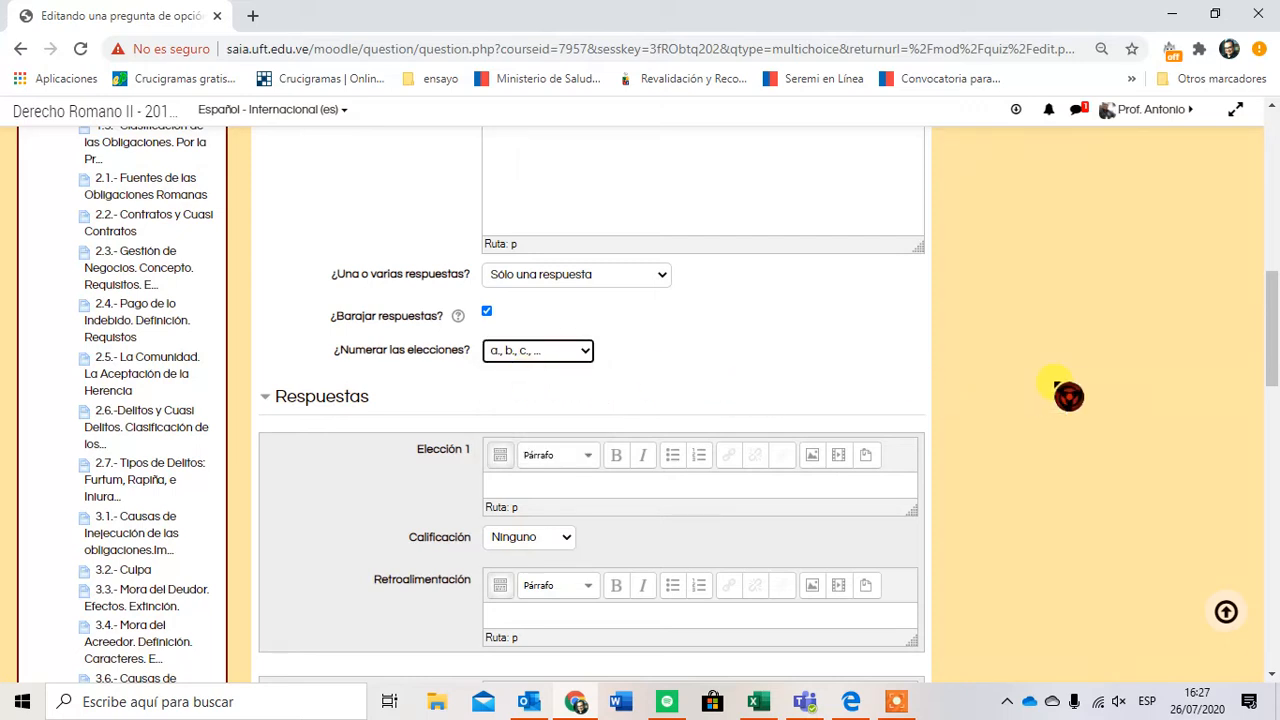
Enter "Agua", "Arbol" and "Tierra" as the answers for Elección 1, Elección 2 and Elección 3.
{"action": "left_click_drag", "start_coordinate": [1273, 305], "coordinate": [1273, 352]}
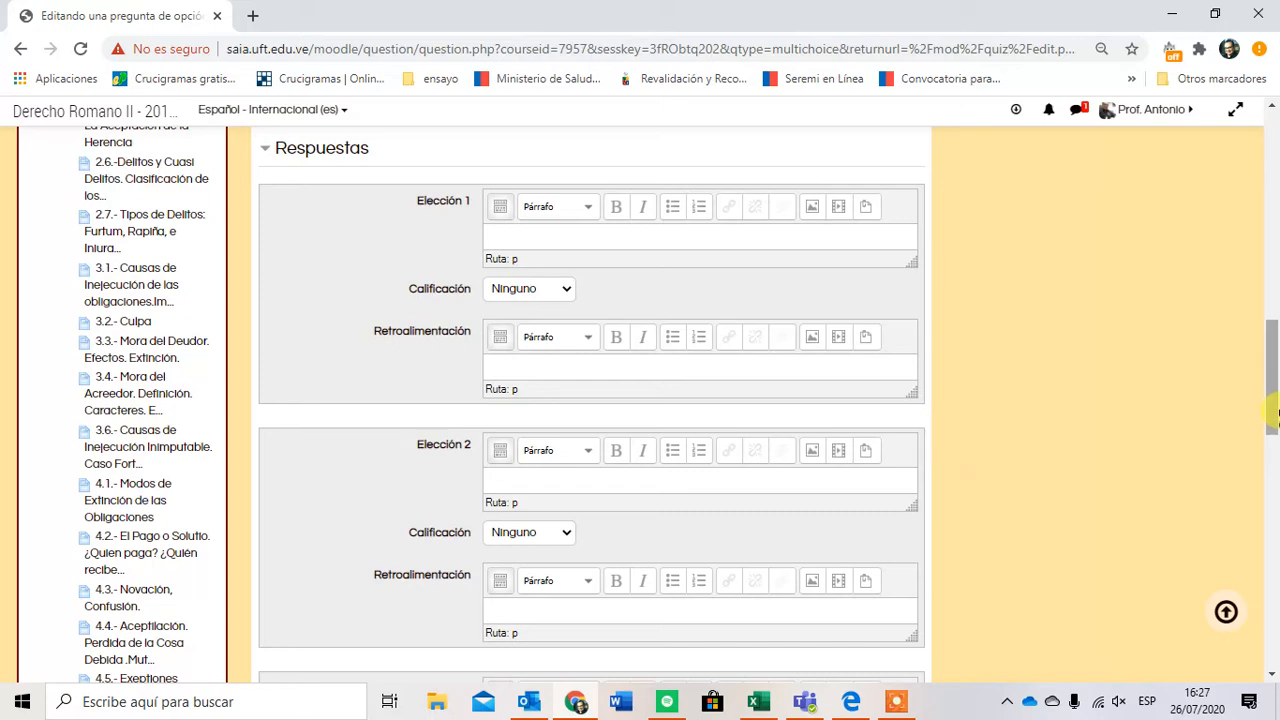
{"action": "mouse_move", "coordinate": [1272, 392]}
{"action": "left_mouse_down"}
{"action": "mouse_move", "coordinate": [1272, 480]}
{"action": "mouse_move", "coordinate": [1272, 384]}
{"action": "left_mouse_up"}
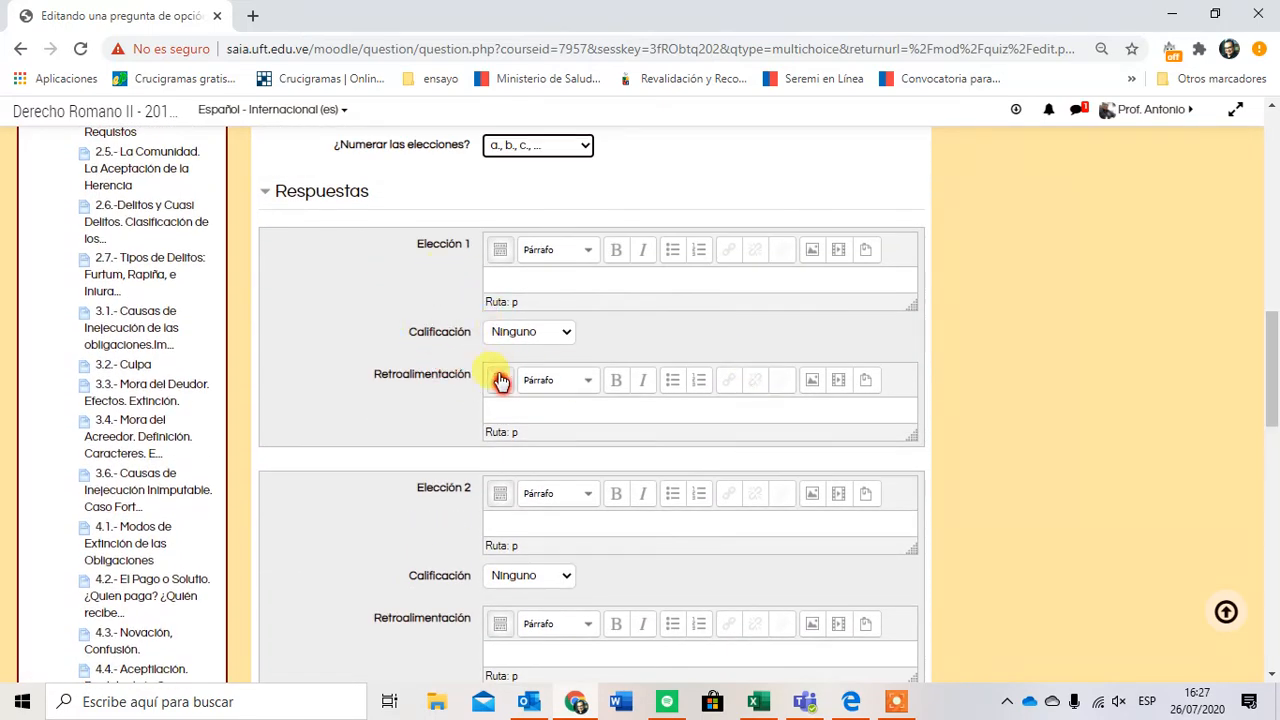
{"action": "left_click_drag", "start_coordinate": [1273, 340], "coordinate": [1274, 393]}
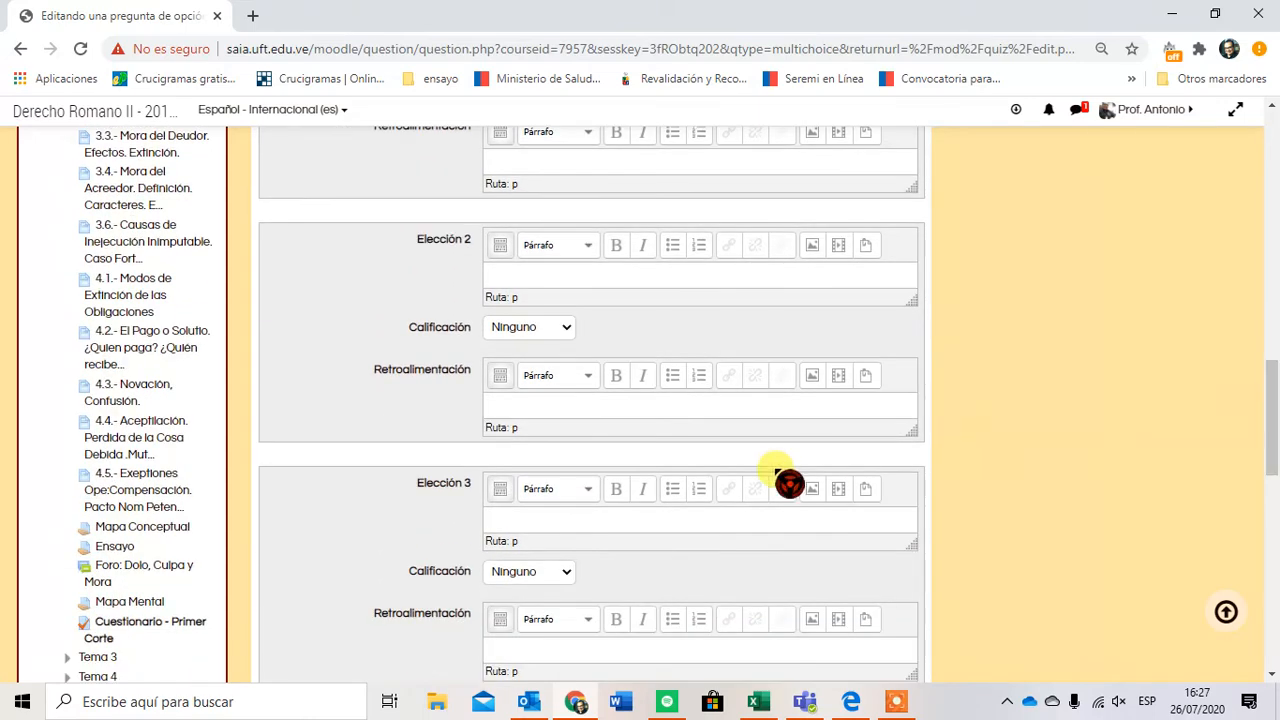
{"action": "scroll", "coordinate": [780, 480], "scroll_direction": "down", "scroll_amount": 3}
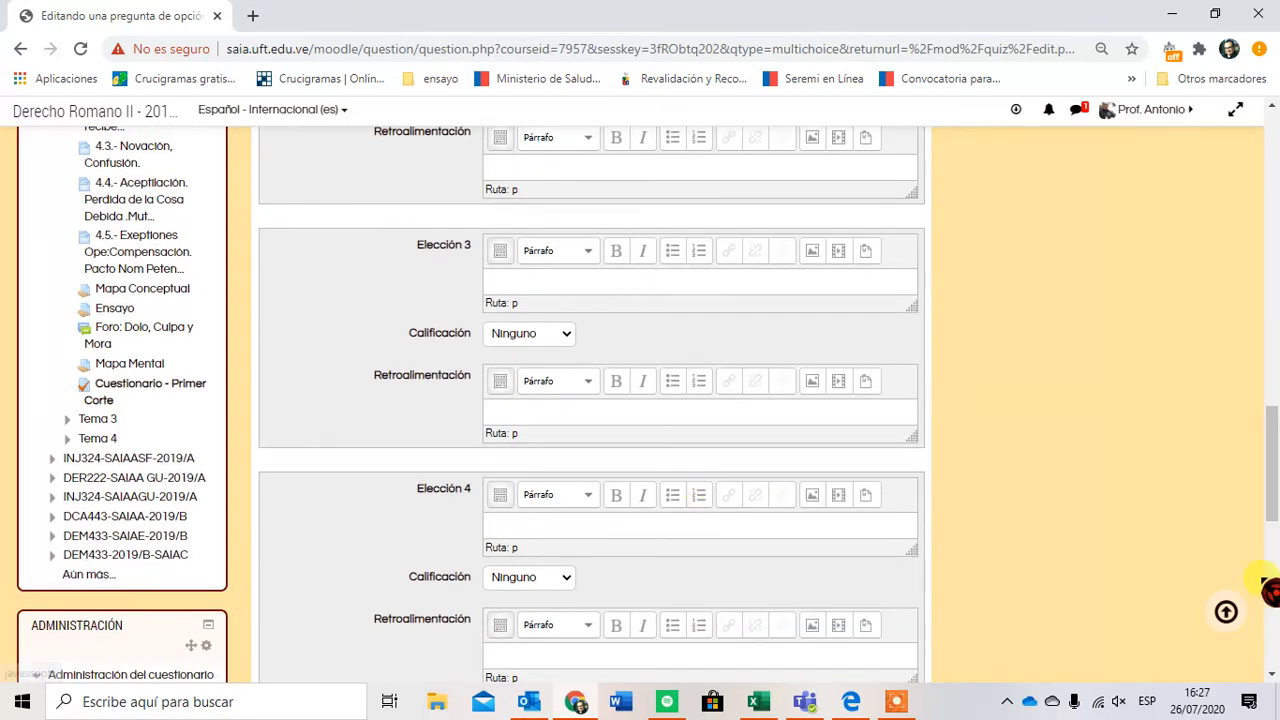
{"action": "left_click_drag", "start_coordinate": [1274, 508], "coordinate": [1275, 393]}
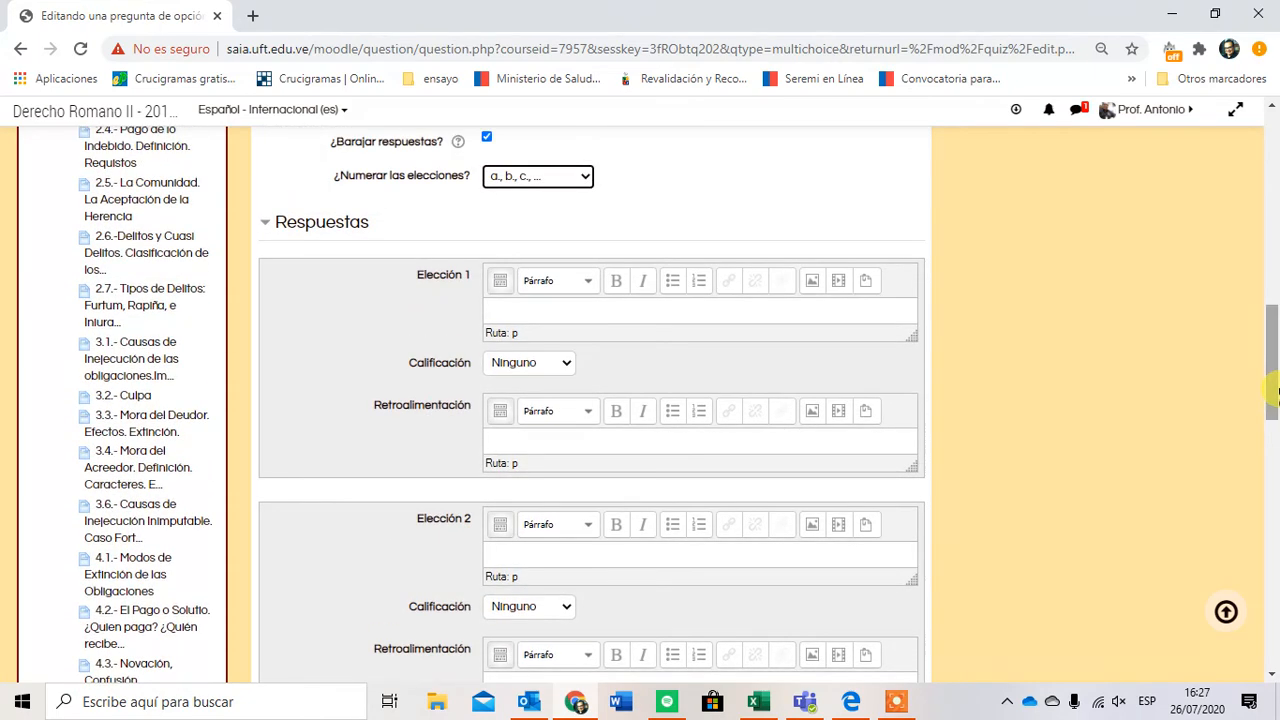
{"action": "left_click", "coordinate": [563, 312]}
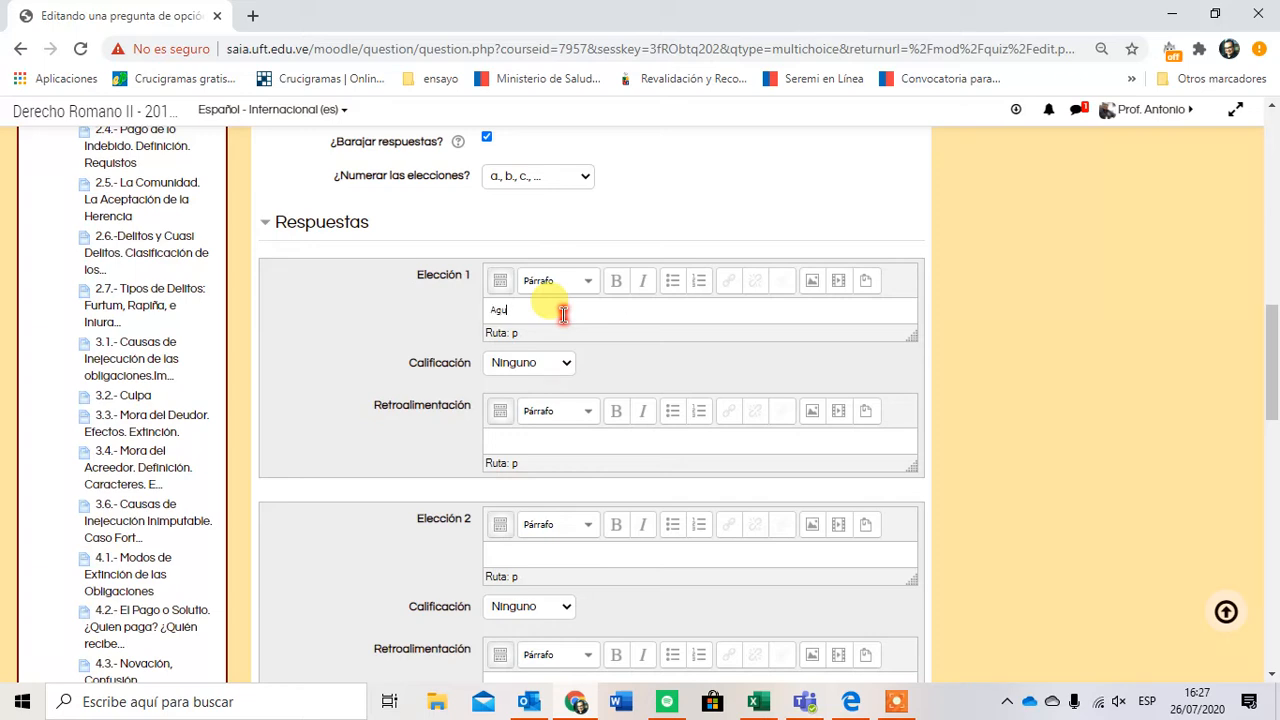
{"action": "left_click", "coordinate": [517, 557]}
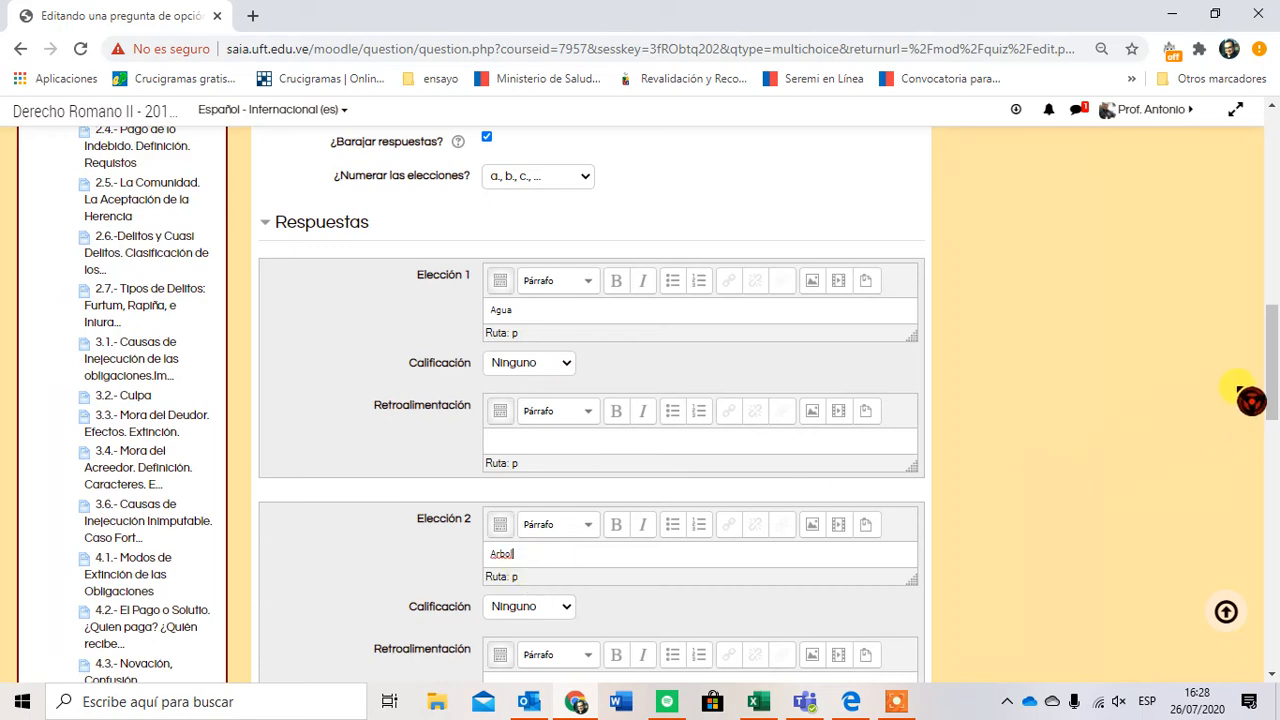
{"action": "left_click_drag", "start_coordinate": [1268, 396], "coordinate": [1275, 466]}
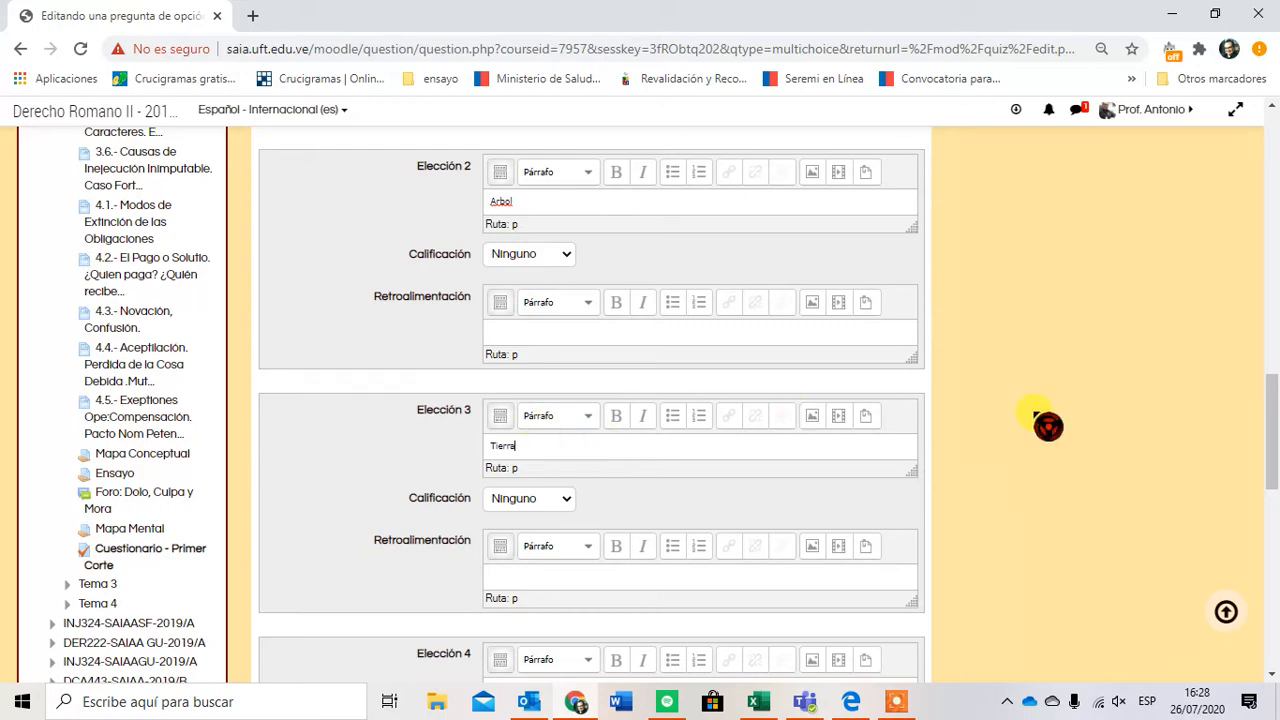
Set the Calificación of Elección 2, "Arbol", to 100%.
{"action": "left_click_drag", "start_coordinate": [1275, 422], "coordinate": [1276, 388]}
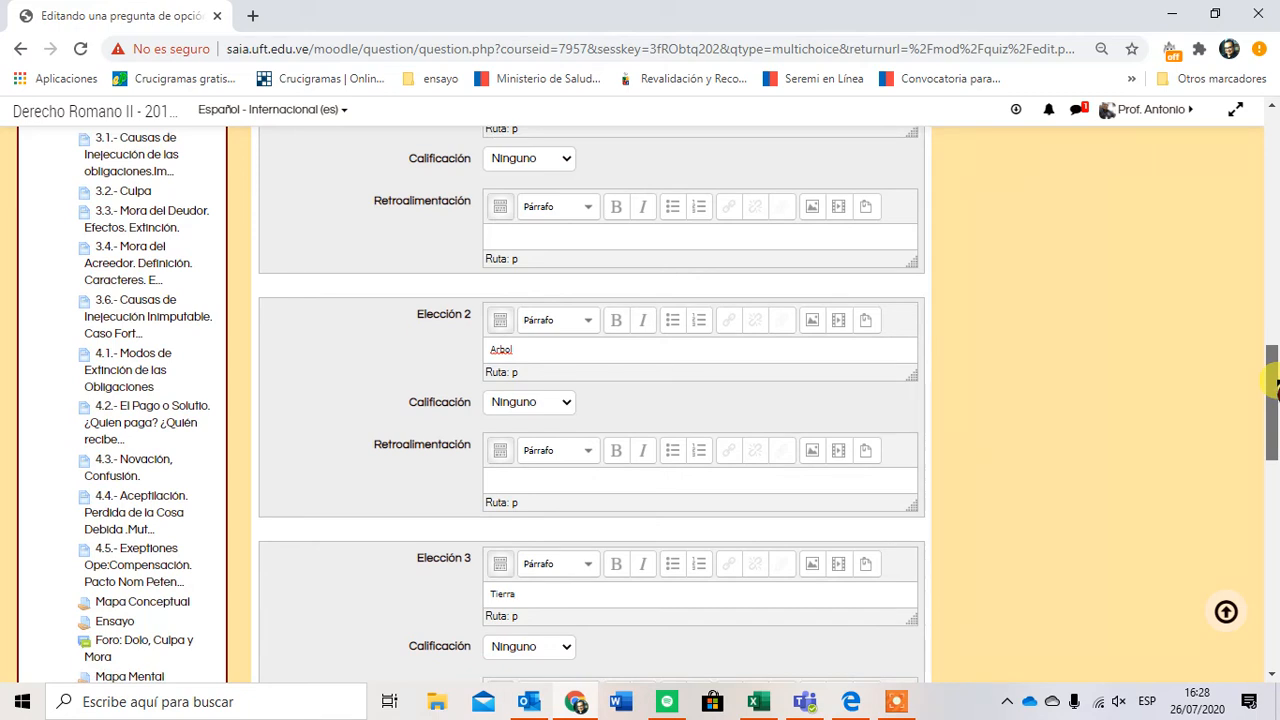
{"action": "left_click", "coordinate": [508, 352]}
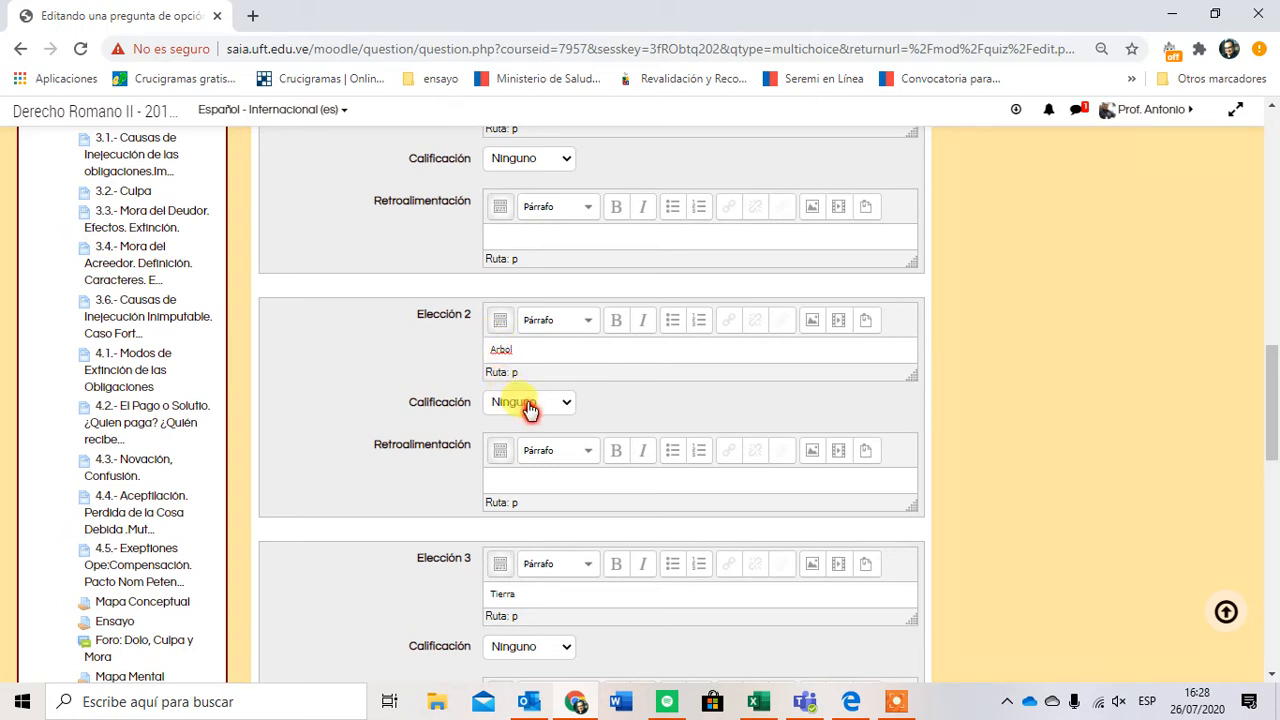
{"action": "left_click", "coordinate": [529, 406]}
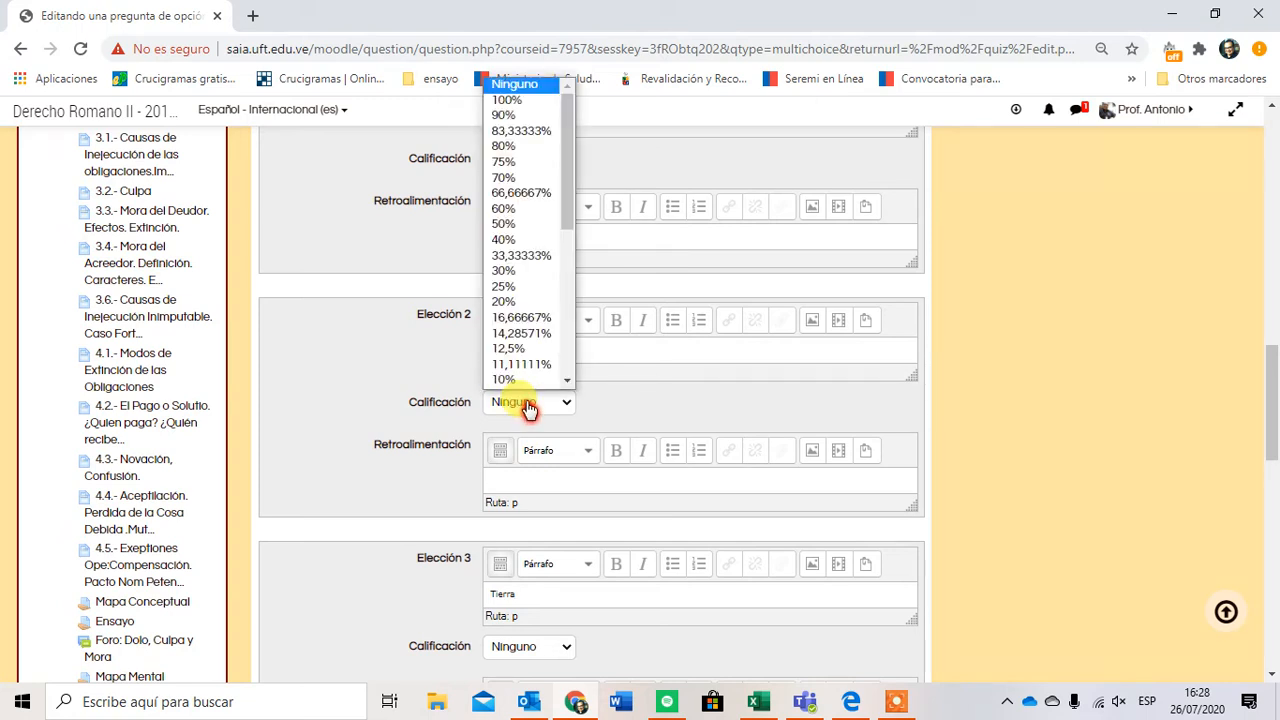
{"action": "left_click", "coordinate": [515, 99]}
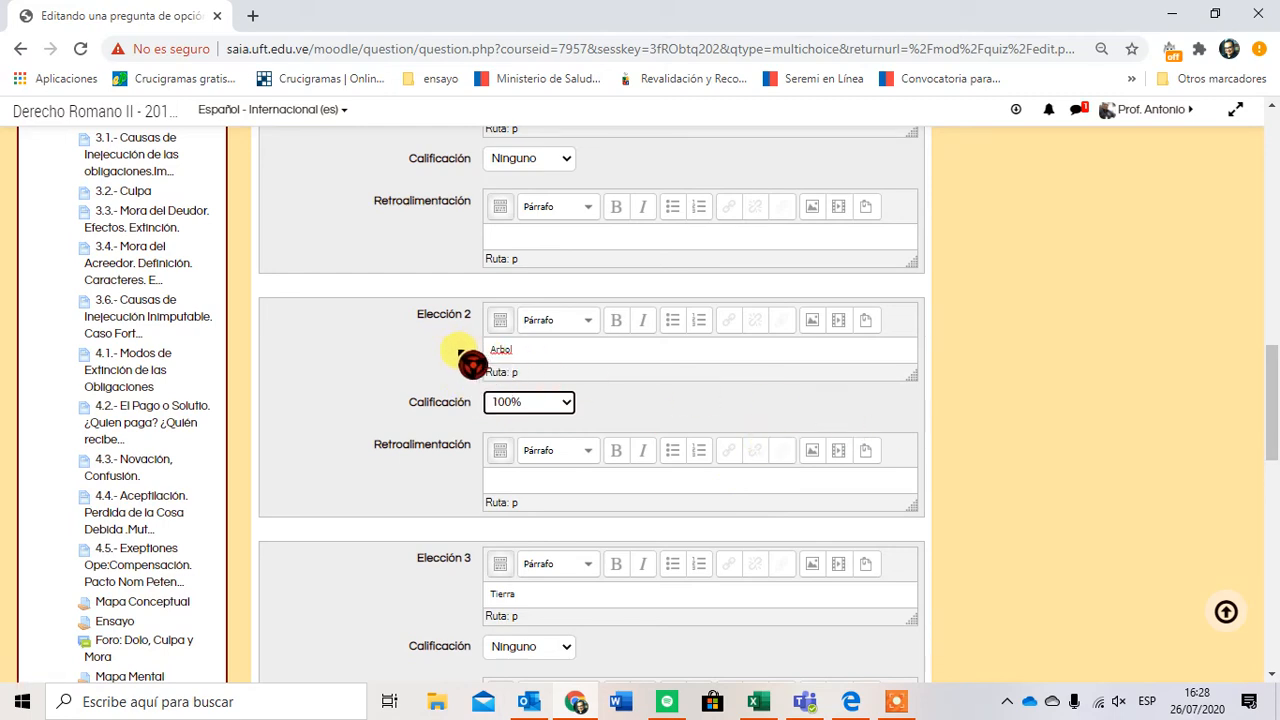
{"action": "left_click_drag", "start_coordinate": [1276, 426], "coordinate": [1276, 283]}
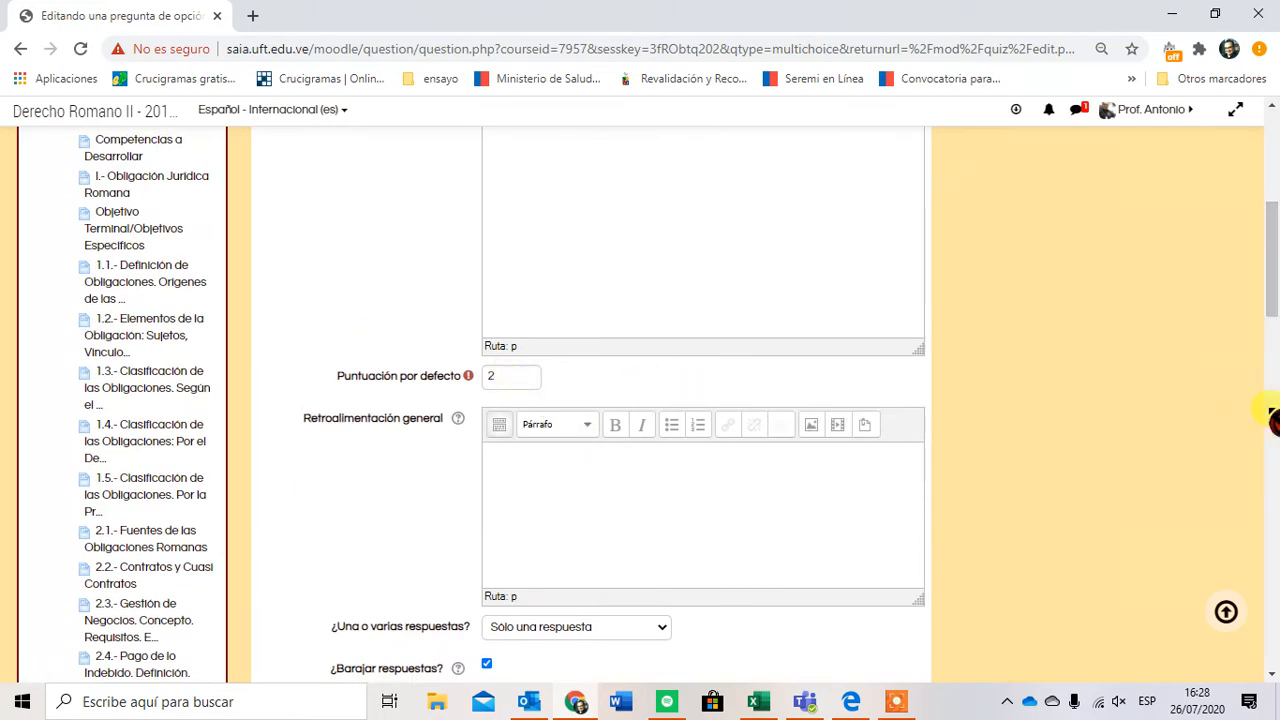
{"action": "left_click_drag", "start_coordinate": [1276, 330], "coordinate": [1276, 425]}
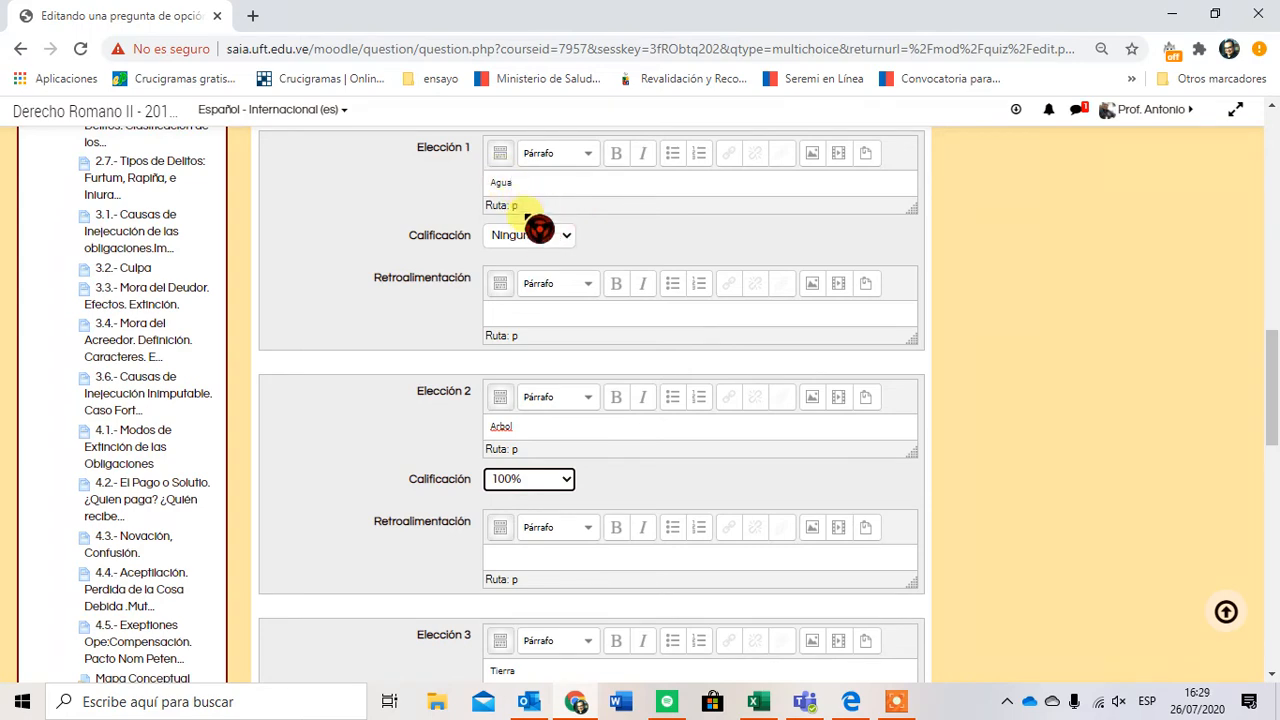
{"action": "scroll", "coordinate": [1277, 310], "scroll_direction": "down", "scroll_amount": 3}
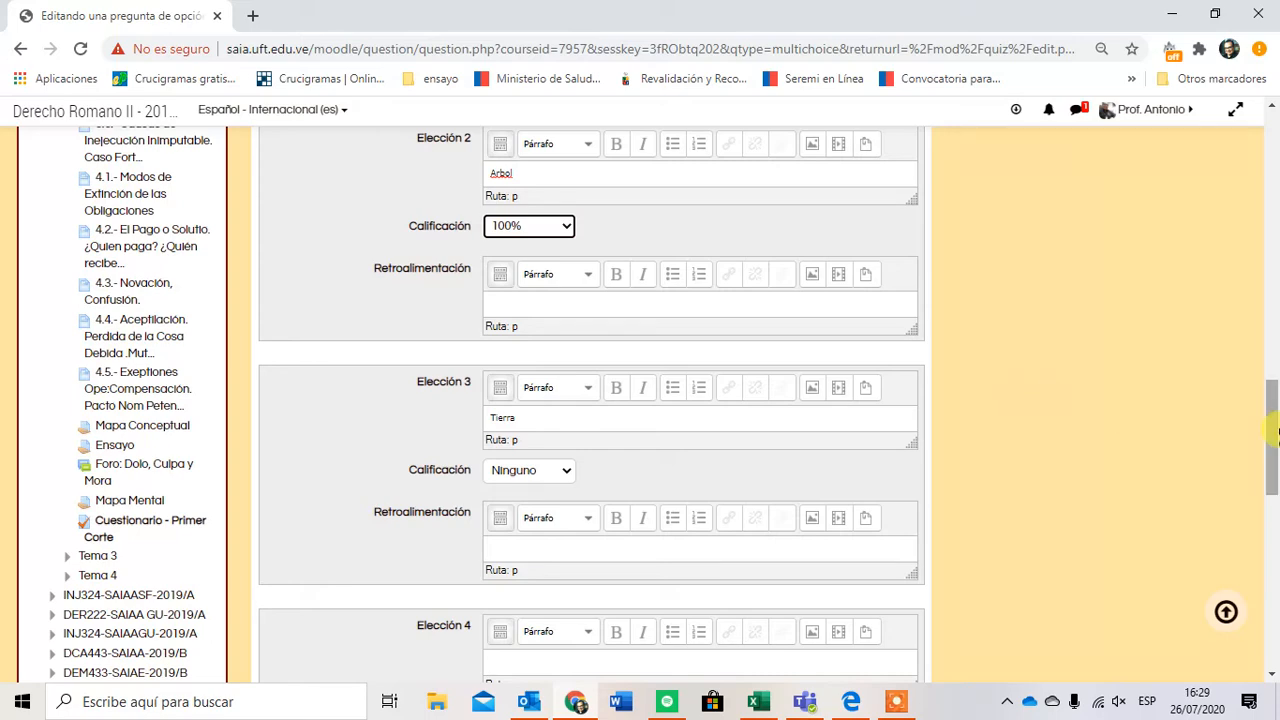
Enter "En los arboles se consigue la madera" as the Retroalimentación for Elección 1, "Agua".
{"action": "left_click_drag", "start_coordinate": [1274, 435], "coordinate": [1274, 390]}
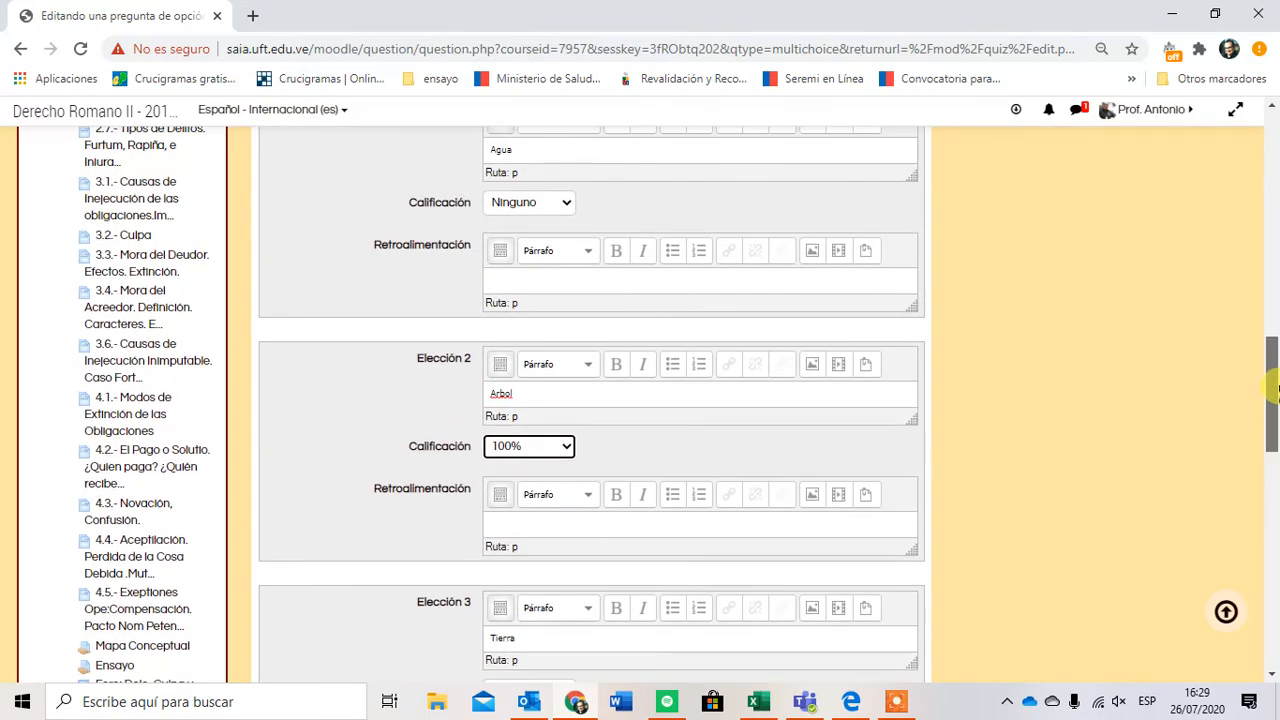
{"action": "left_click", "coordinate": [565, 275]}
{"action": "left_click", "coordinate": [563, 294]}
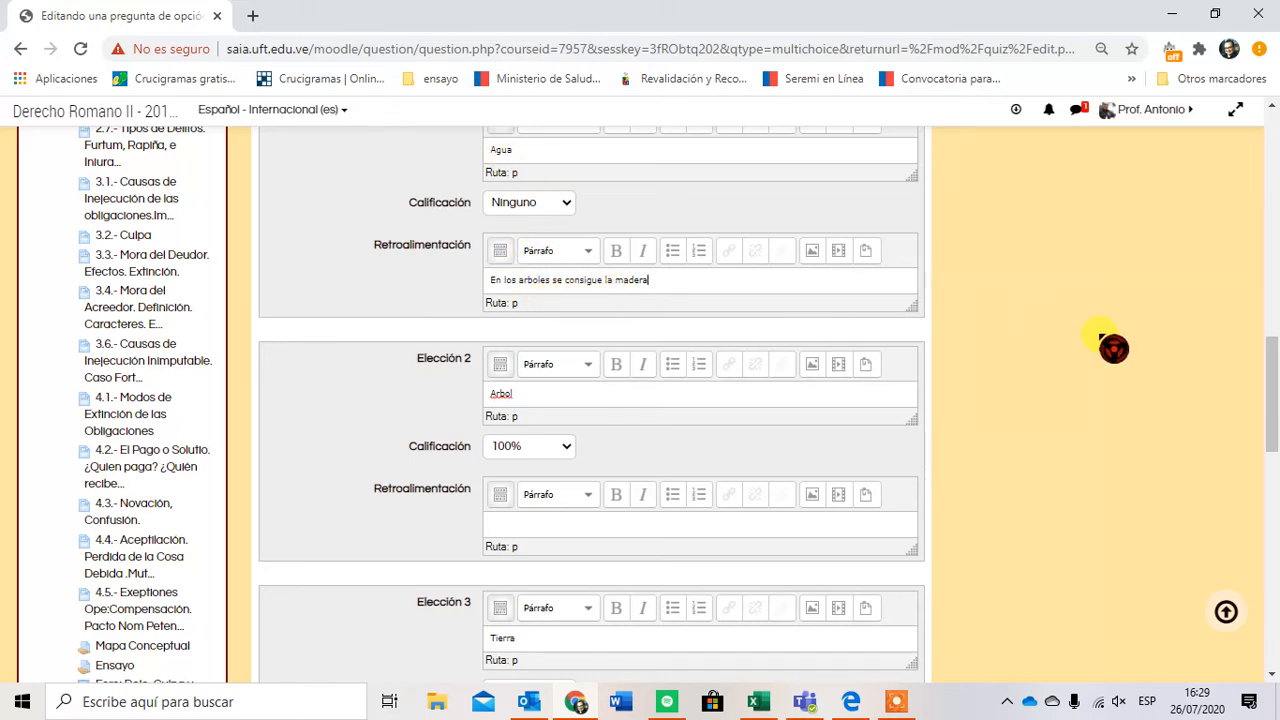
Save the multiple-choice question's changes while keeping it open for further editing.
{"action": "left_click_drag", "start_coordinate": [1272, 425], "coordinate": [1275, 486]}
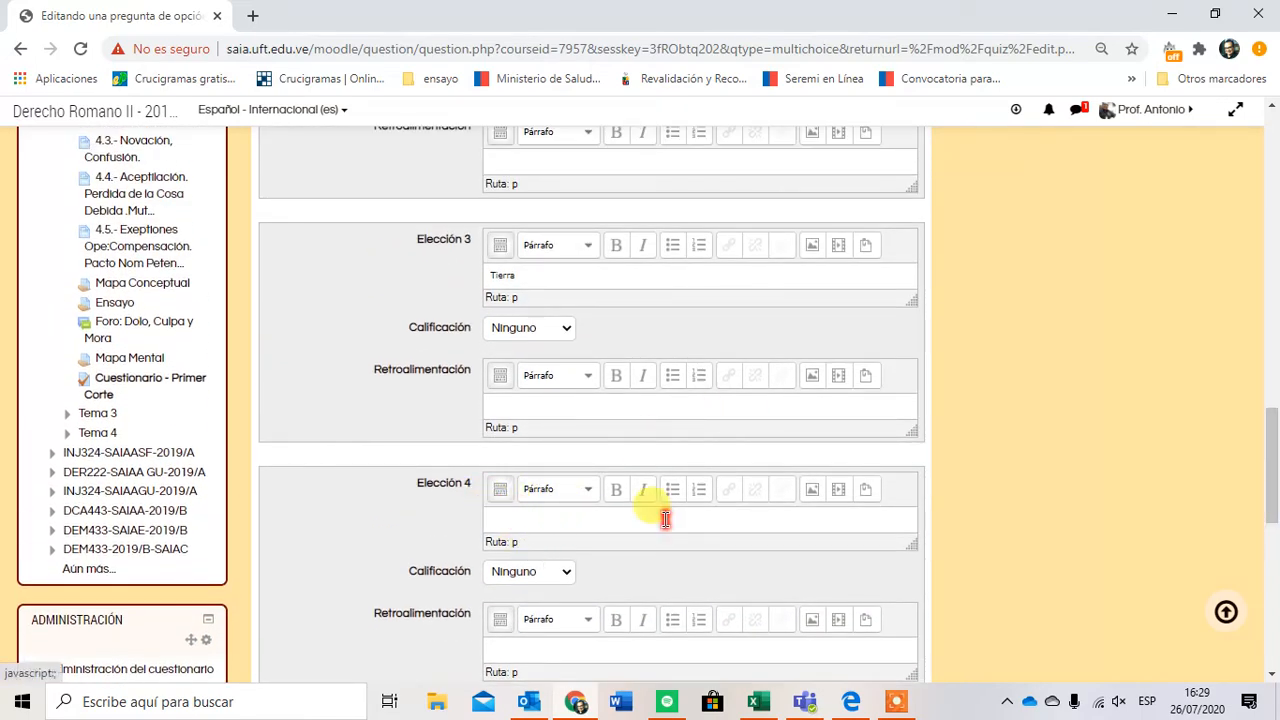
{"action": "left_click", "coordinate": [1275, 578]}
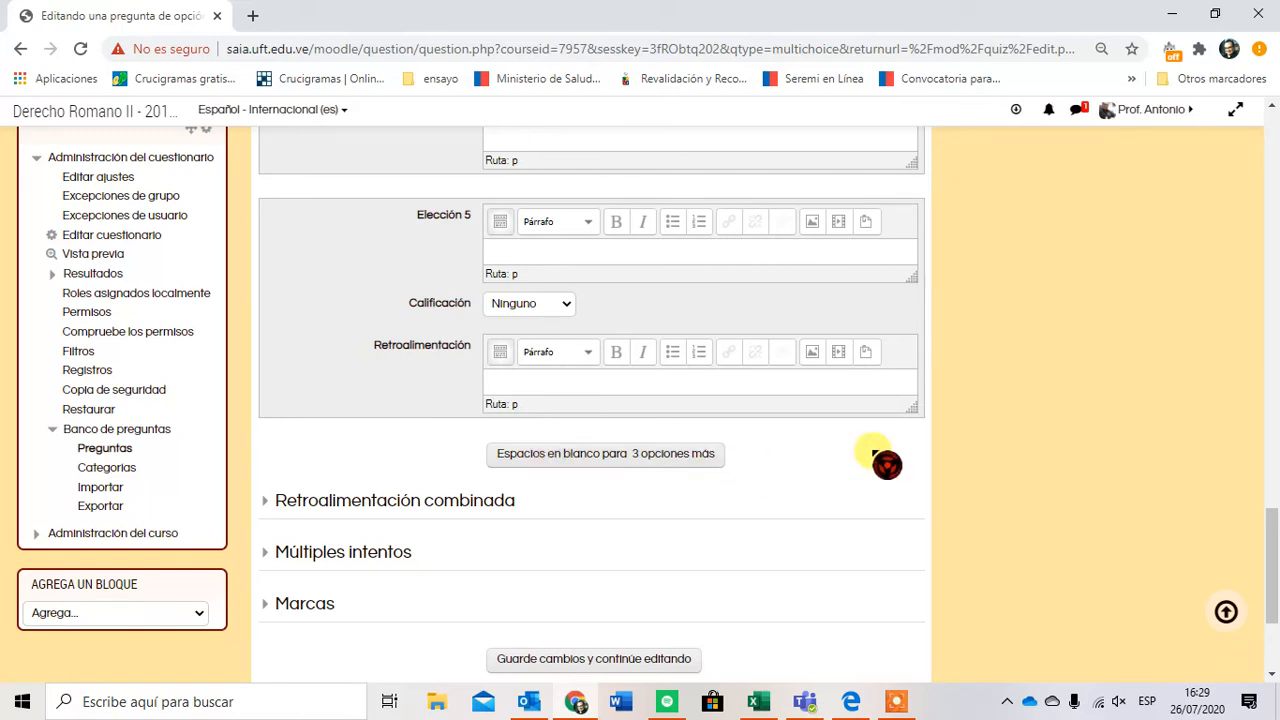
{"action": "scroll", "coordinate": [1274, 495], "scroll_direction": "down", "scroll_amount": 2}
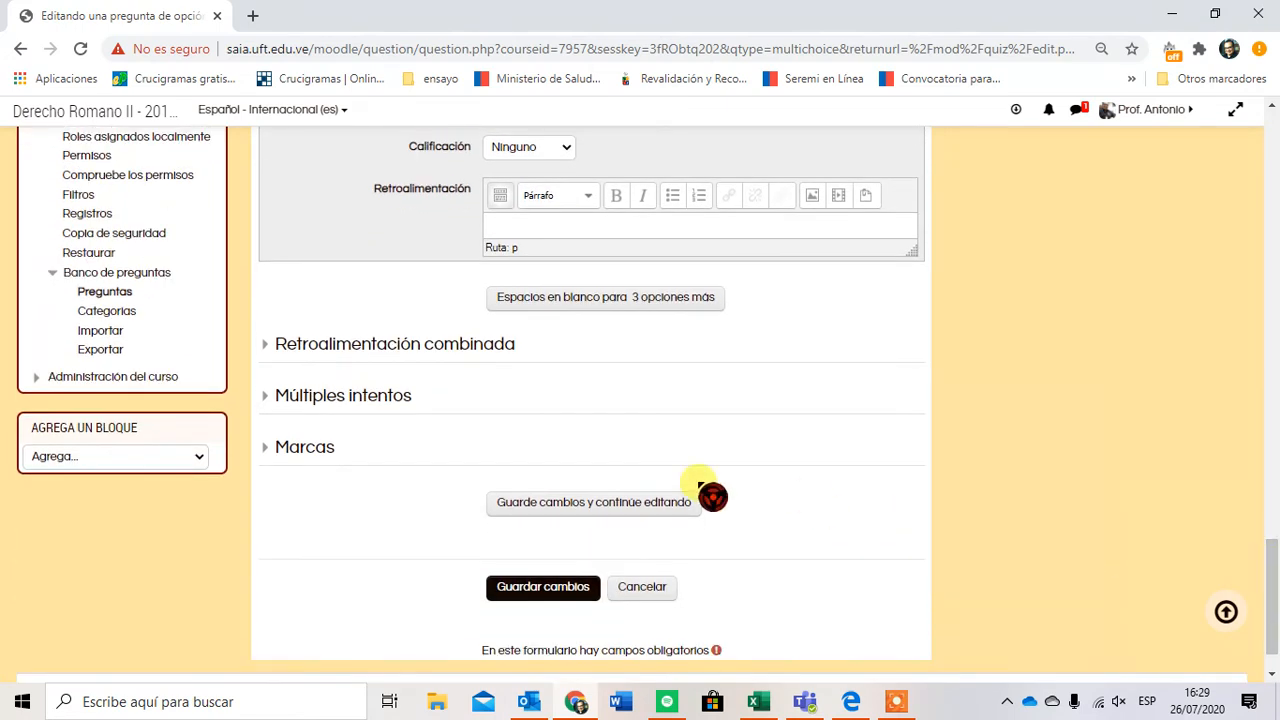
{"action": "left_click", "coordinate": [632, 504]}
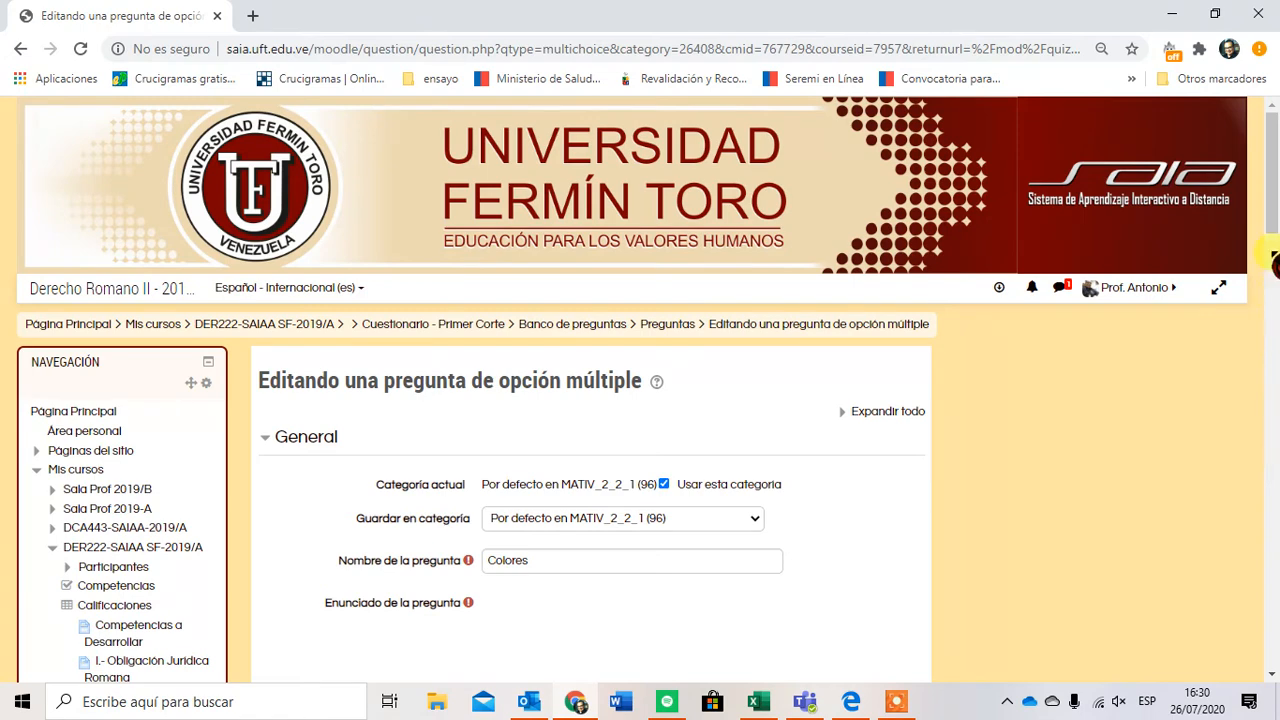
Save the finished multiple-choice question and return to the quiz's question list.
{"action": "scroll", "coordinate": [1275, 290], "scroll_direction": "down", "scroll_amount": 6}
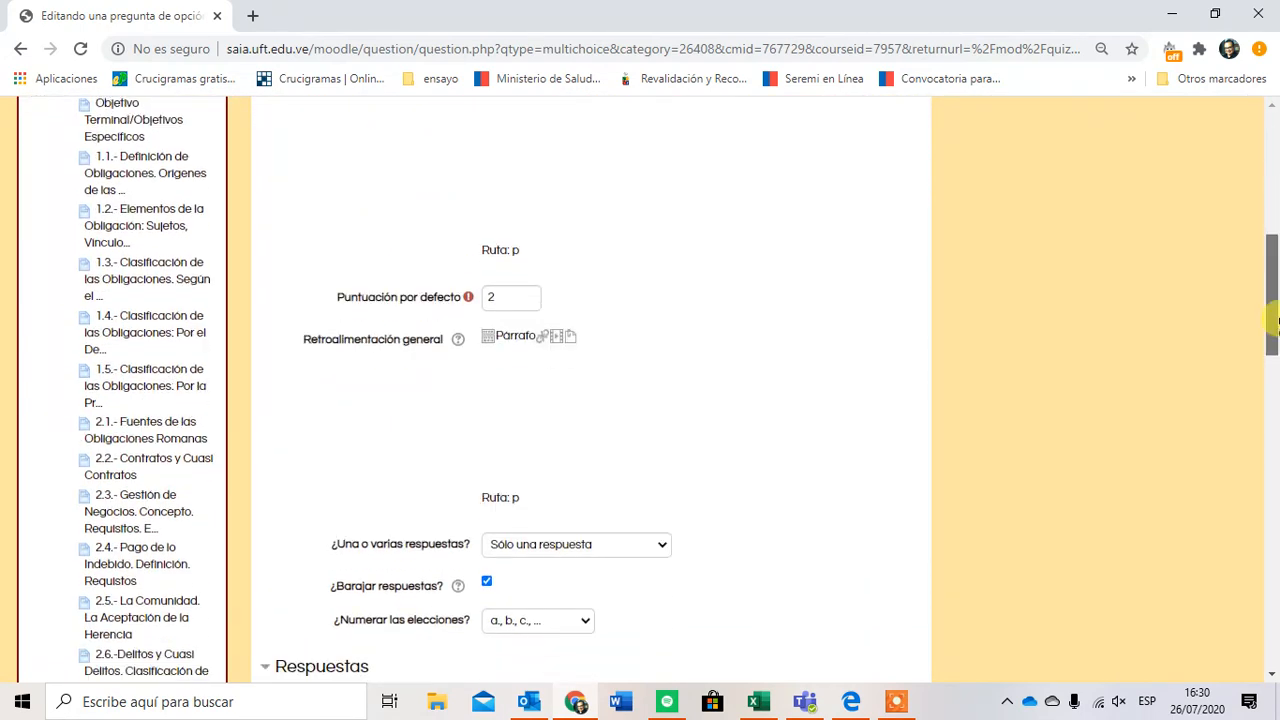
{"action": "left_click_drag", "start_coordinate": [1277, 320], "coordinate": [1277, 571]}
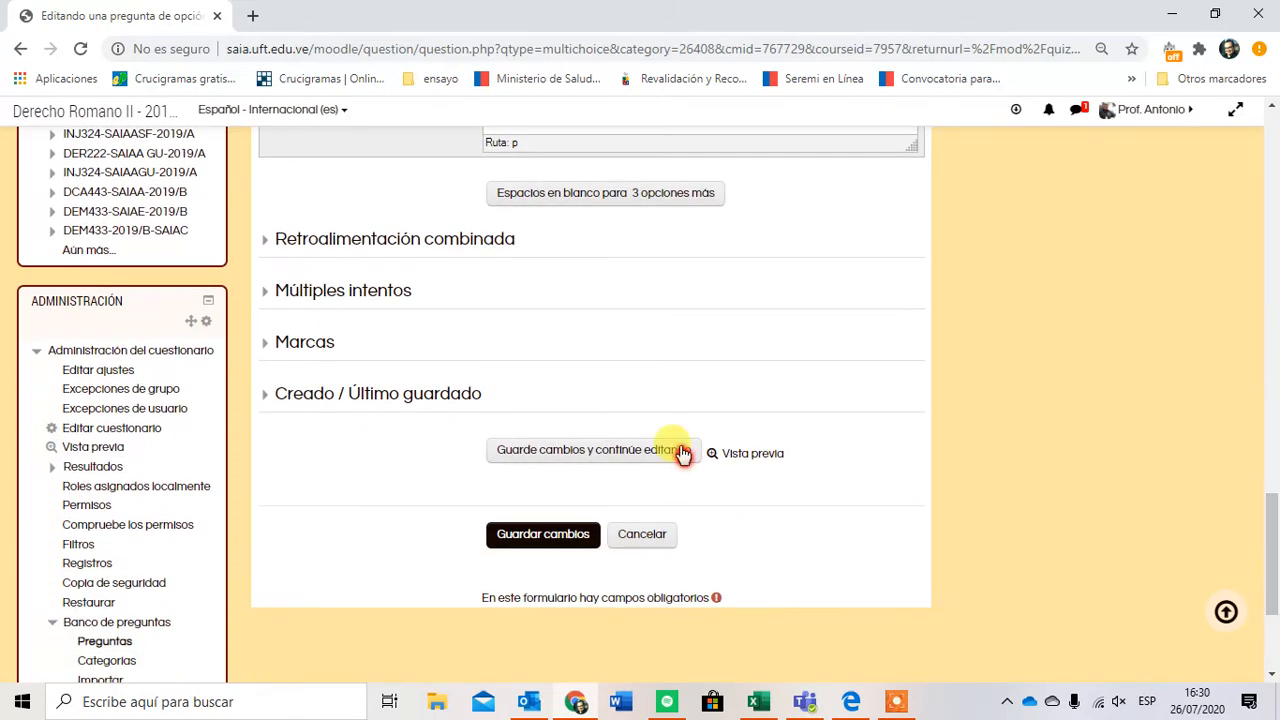
{"action": "left_click", "coordinate": [547, 536]}
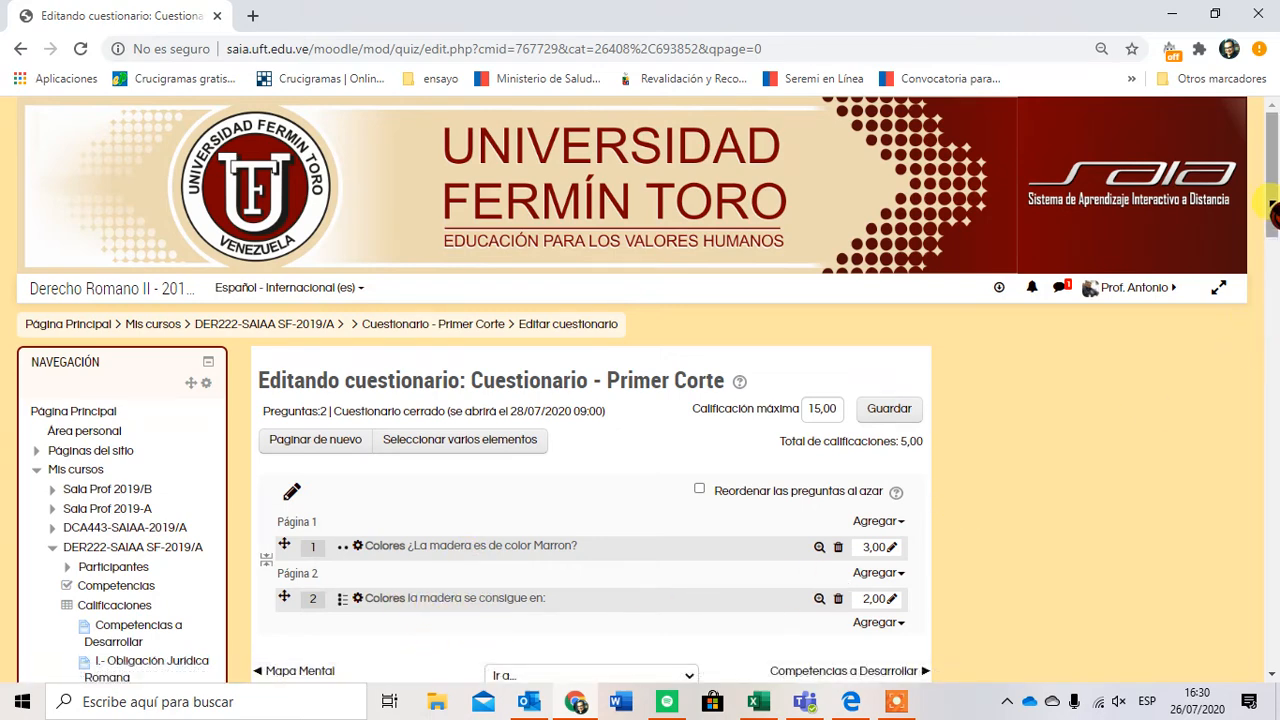
Add a new question of type Ensayo at the end of the quiz, after question 2.
{"action": "left_click_drag", "start_coordinate": [1272, 206], "coordinate": [1274, 243]}
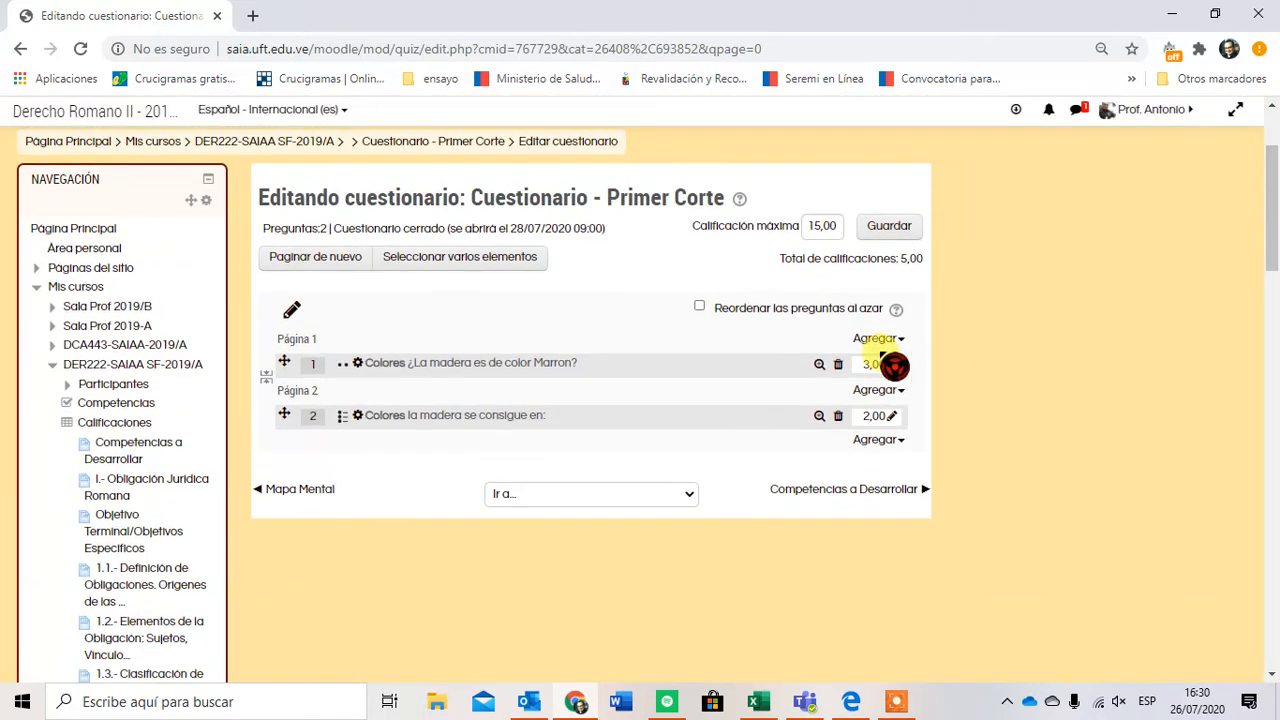
{"action": "left_click", "coordinate": [914, 485]}
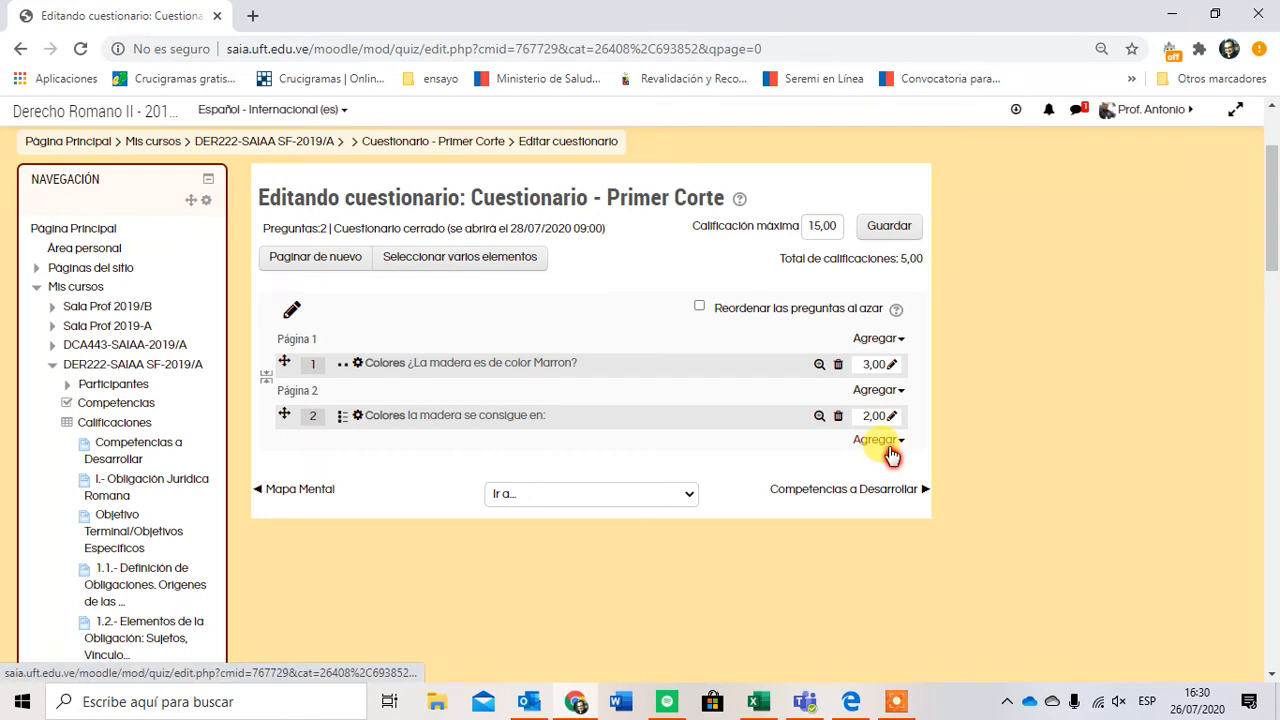
{"action": "left_click", "coordinate": [890, 448]}
{"action": "left_click", "coordinate": [843, 371]}
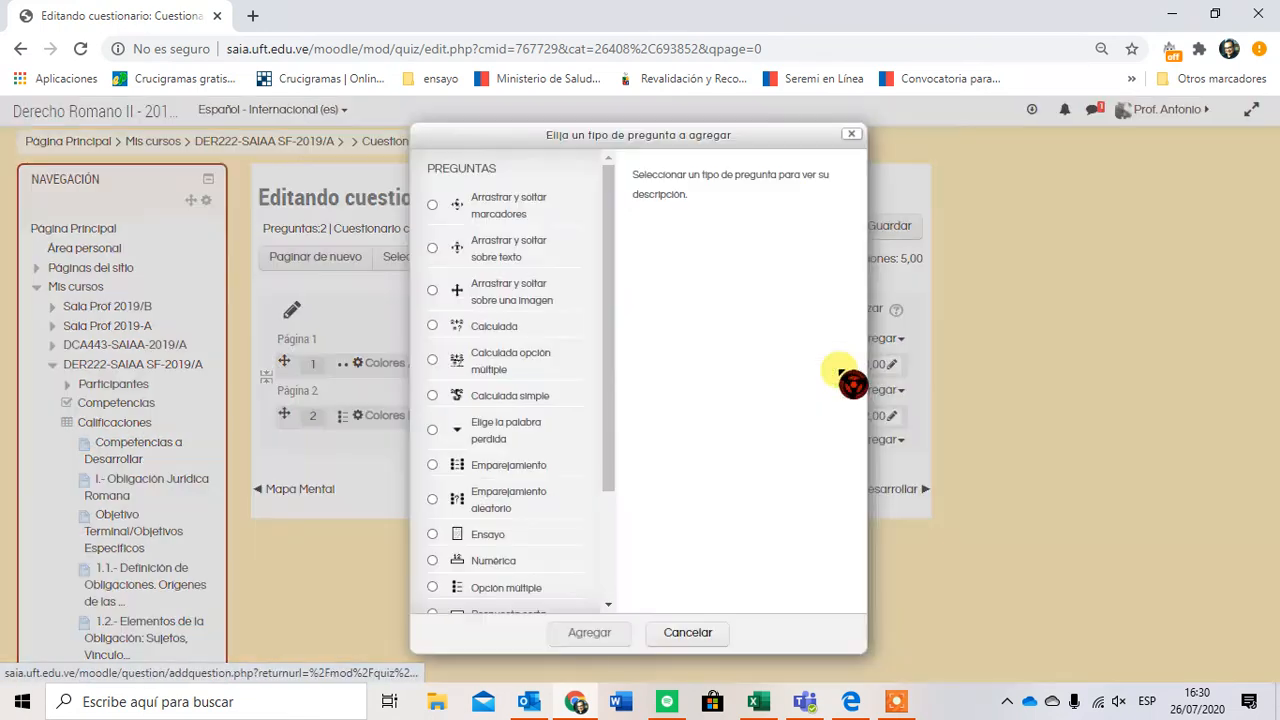
{"action": "left_click_drag", "start_coordinate": [609, 257], "coordinate": [599, 294]}
{"action": "left_click_drag", "start_coordinate": [611, 281], "coordinate": [618, 411]}
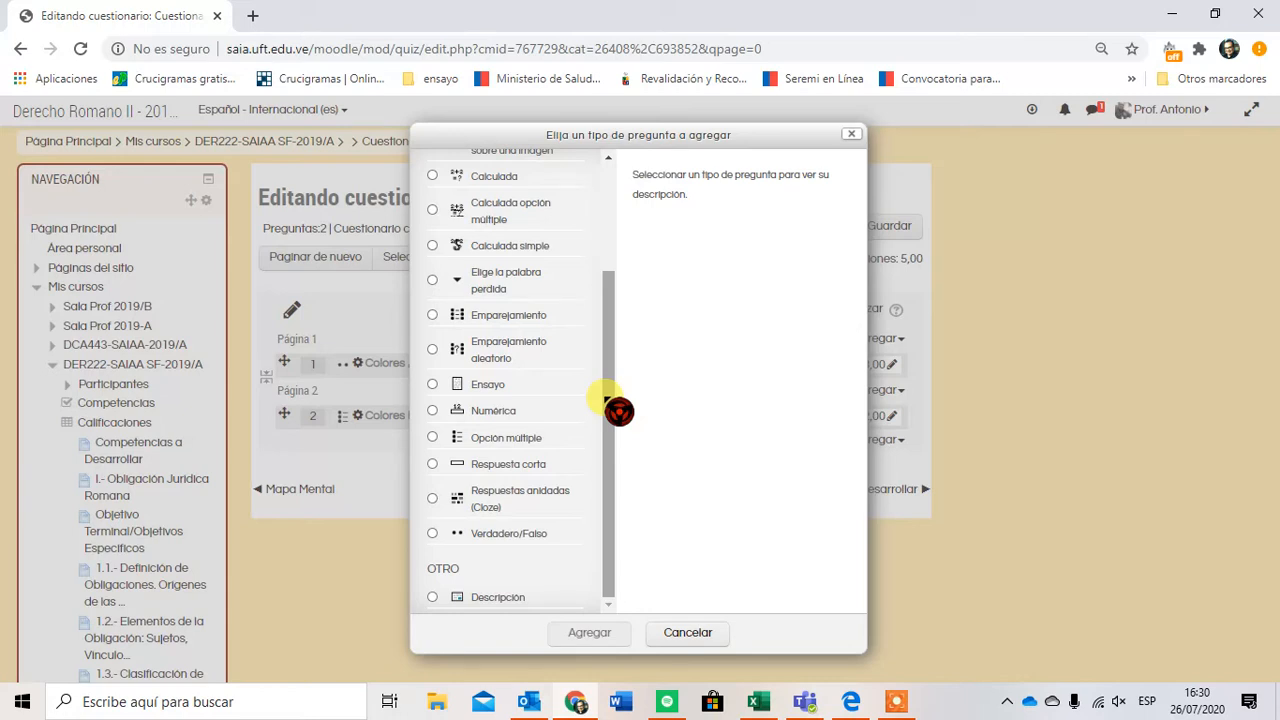
{"action": "left_click_drag", "start_coordinate": [618, 411], "coordinate": [625, 375]}
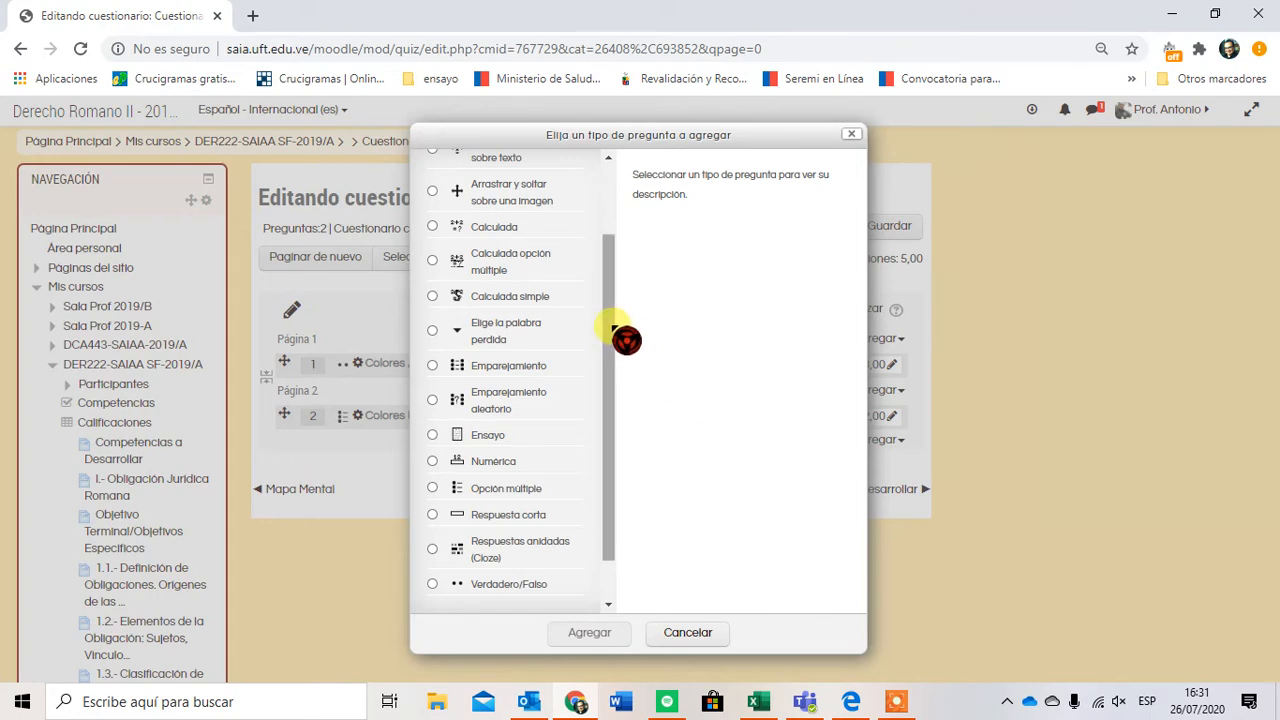
{"action": "scroll", "coordinate": [614, 342], "scroll_direction": "down", "scroll_amount": 1}
{"action": "left_click_drag", "start_coordinate": [613, 341], "coordinate": [617, 368]}
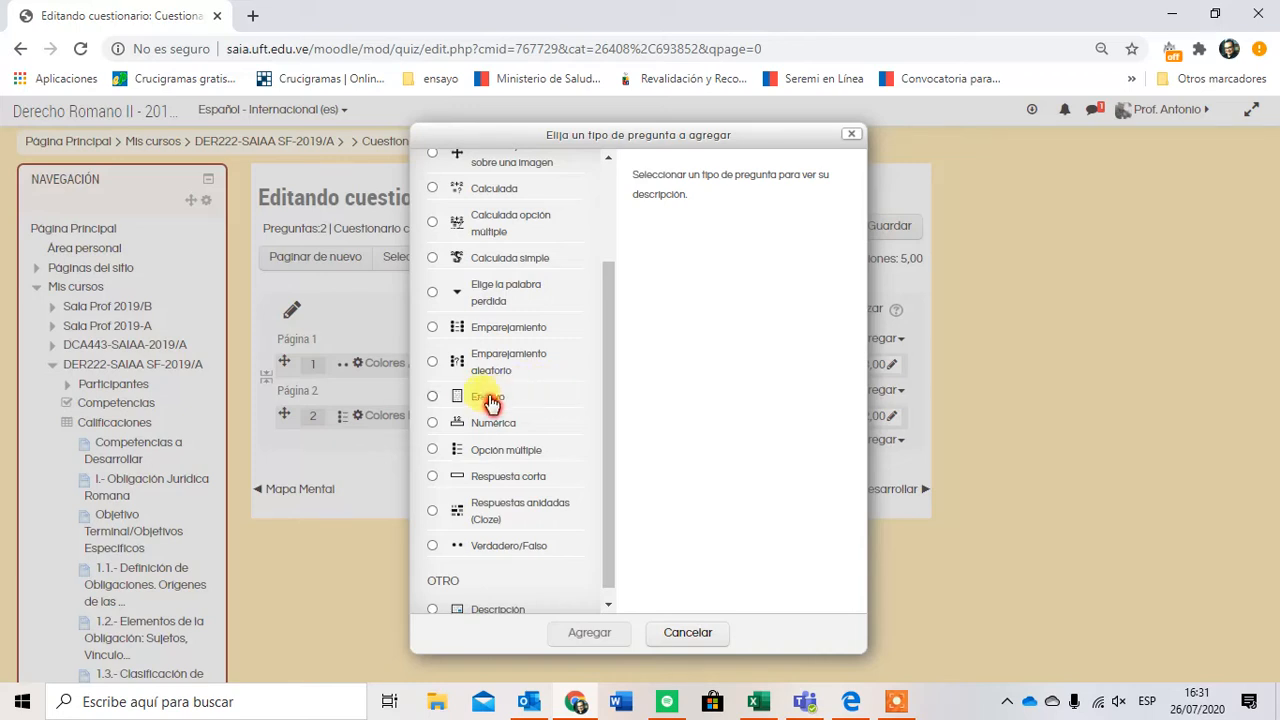
{"action": "left_click", "coordinate": [436, 398]}
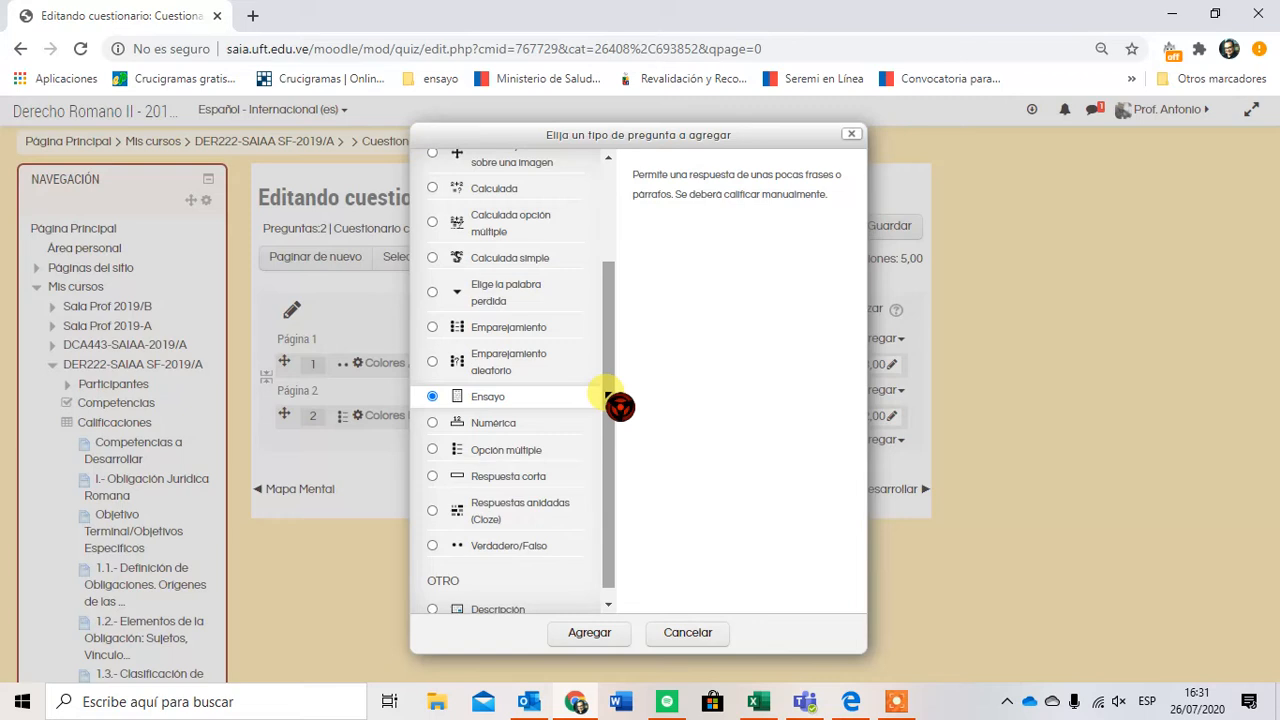
{"action": "left_click", "coordinate": [433, 398]}
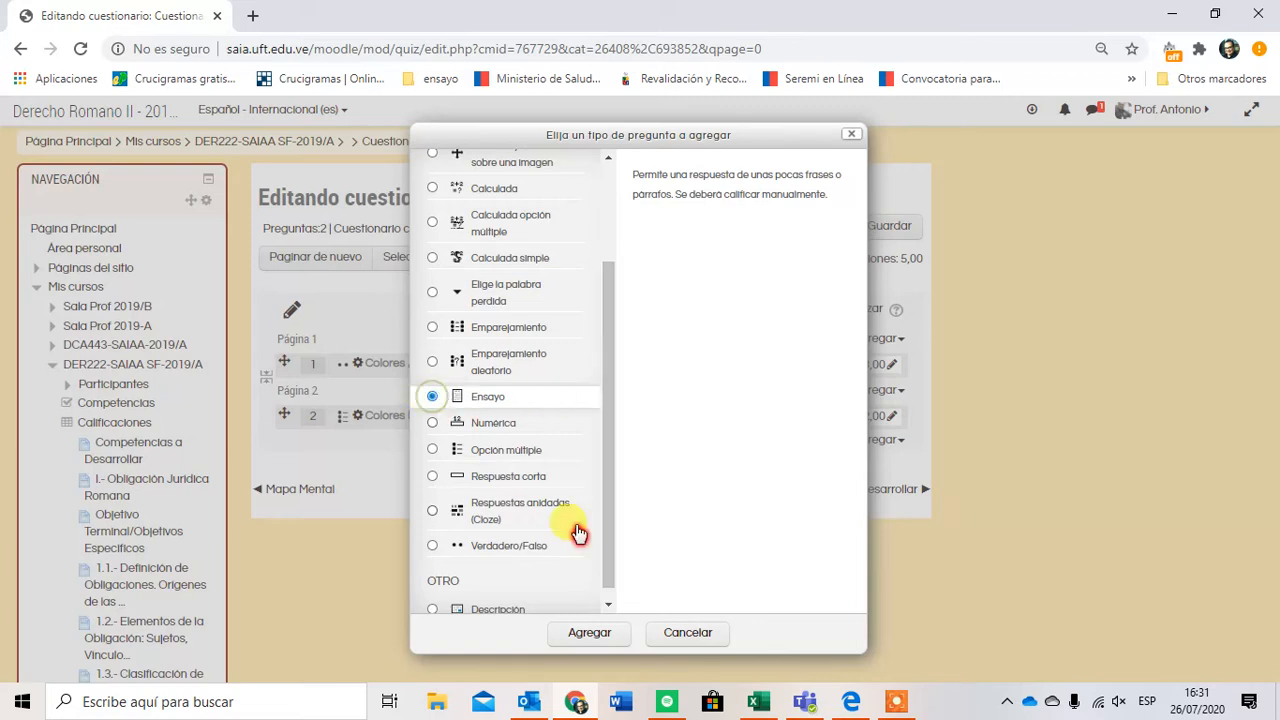
{"action": "left_click", "coordinate": [598, 633]}
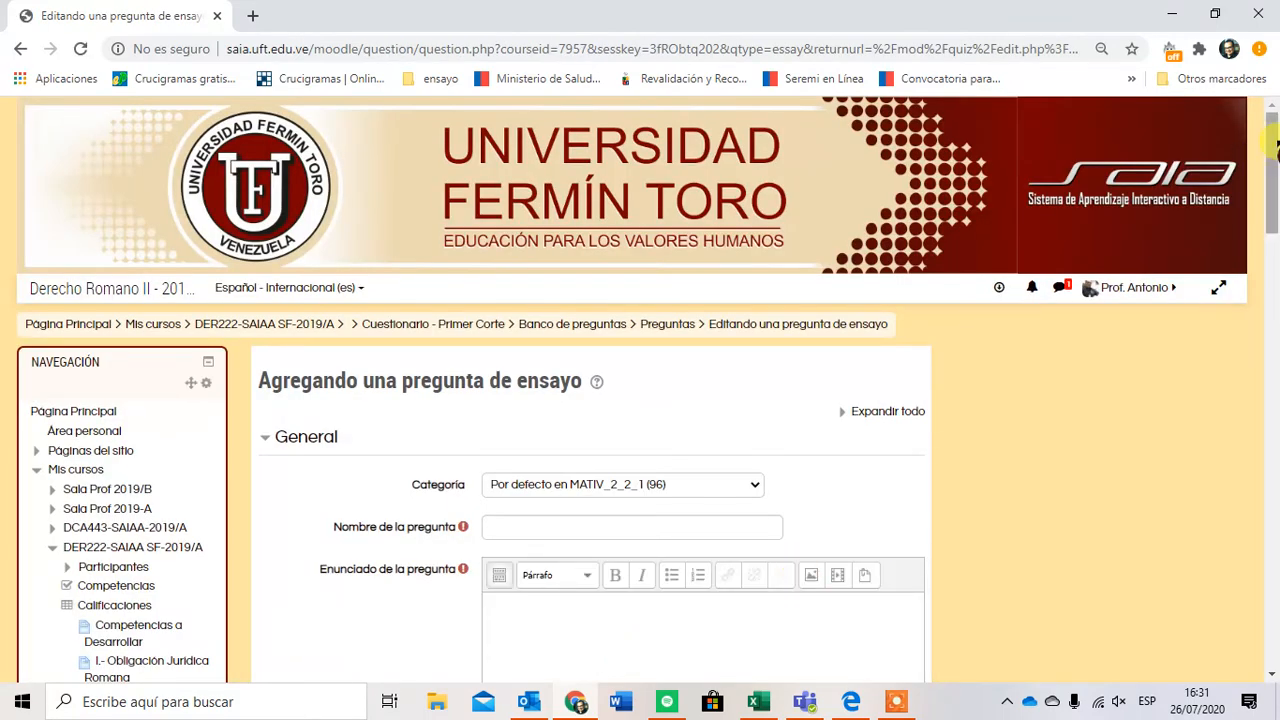
Name the essay question "Bosque".
{"action": "scroll", "coordinate": [756, 300], "scroll_direction": "down", "scroll_amount": 2}
{"action": "left_click", "coordinate": [740, 302]}
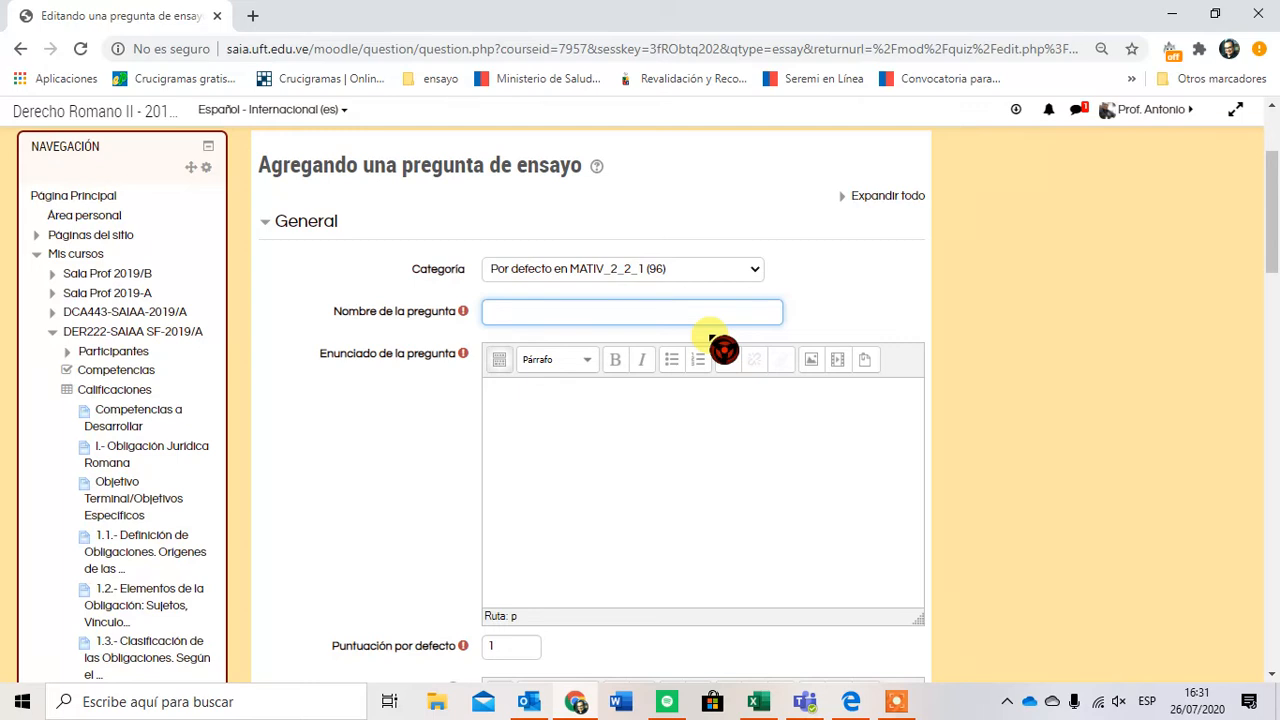
{"action": "type", "text": "Bosque"}
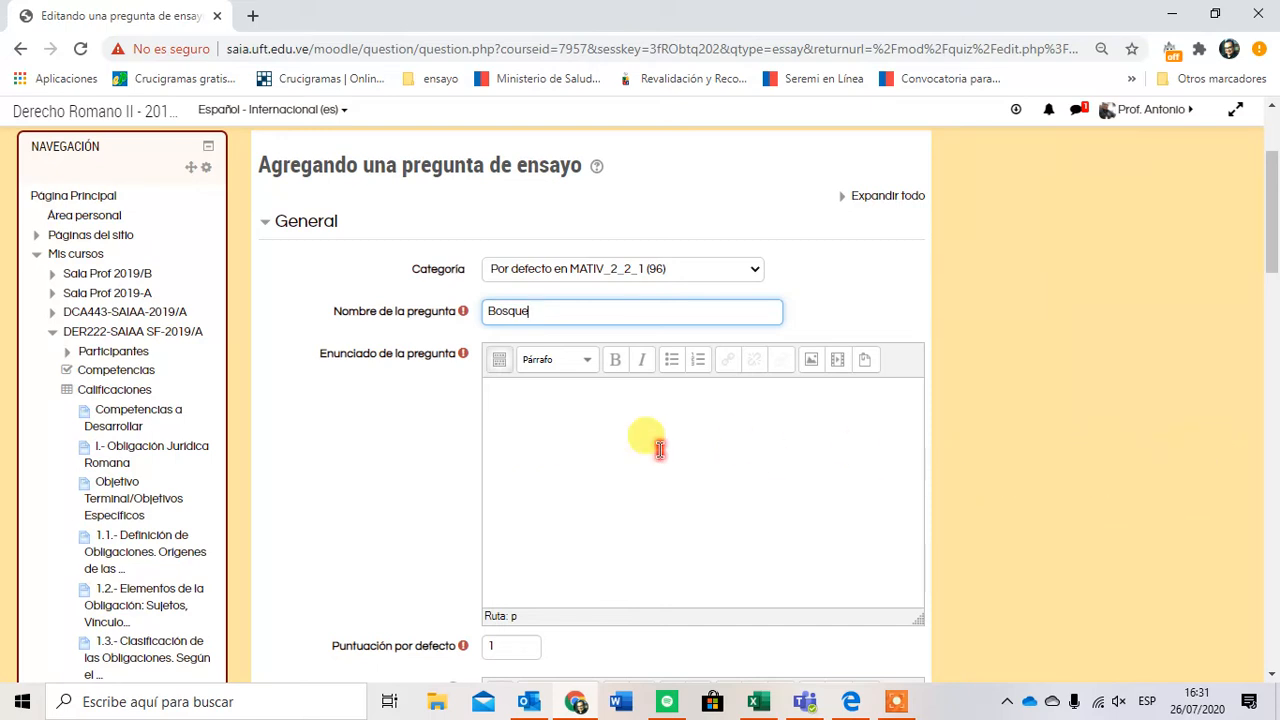
Enter "De forma analitica, como considera la produccion de madera en los bosques" as the essay question's Enunciado de la pregunta.
{"action": "left_click", "coordinate": [630, 442]}
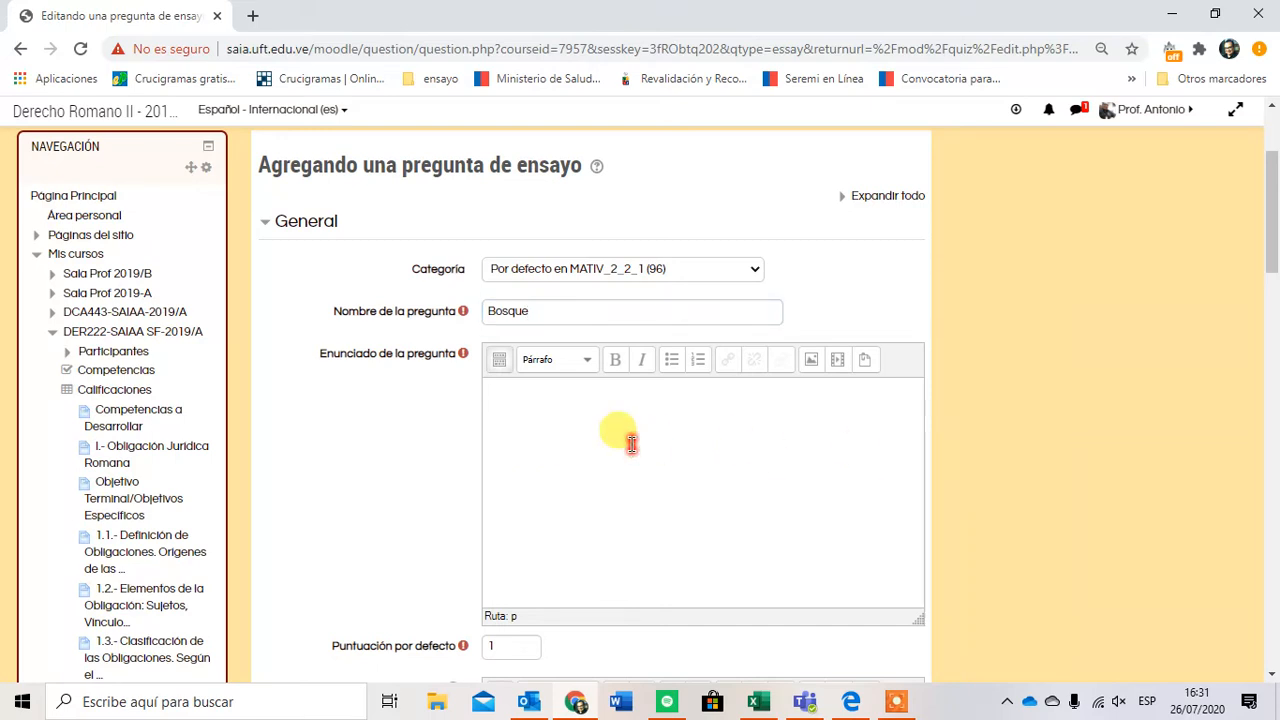
{"action": "type", "text": "De forma analitica. "}
{"action": "type", "text": "como a"}
{"action": "type", "text": "onsidera la p"}
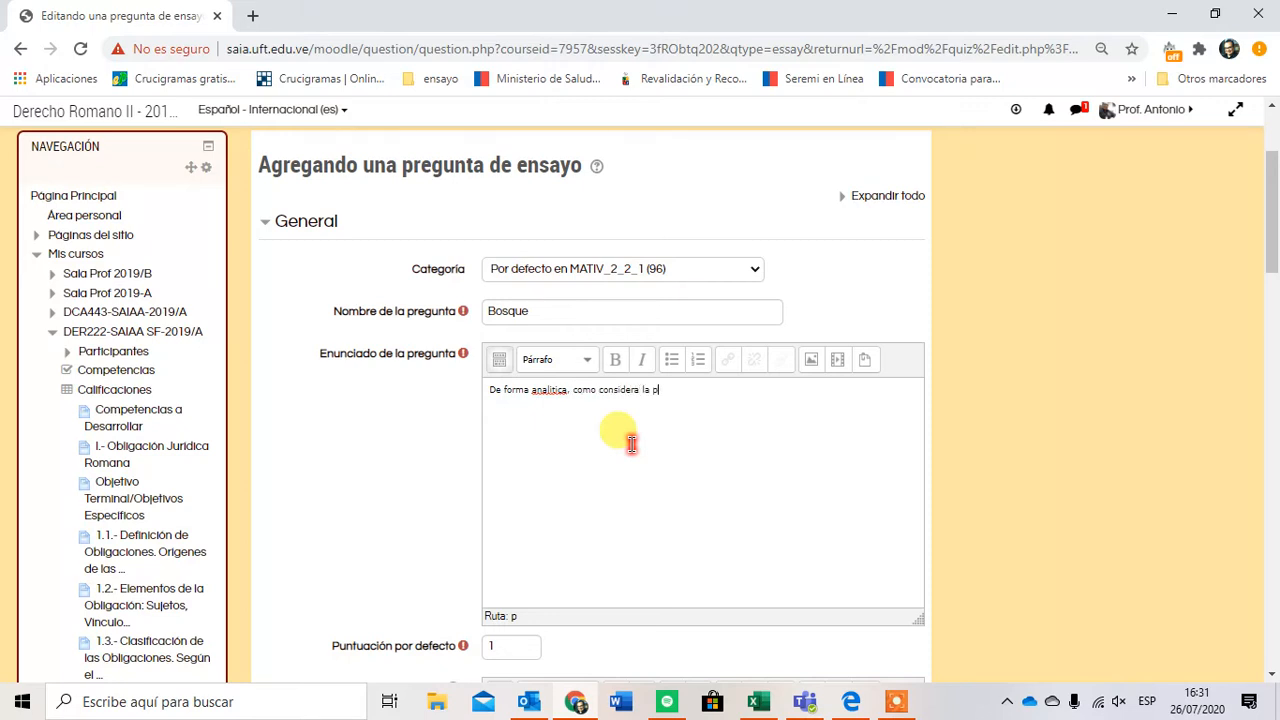
{"action": "type", "text": "roduccion de madera en los bosq"}
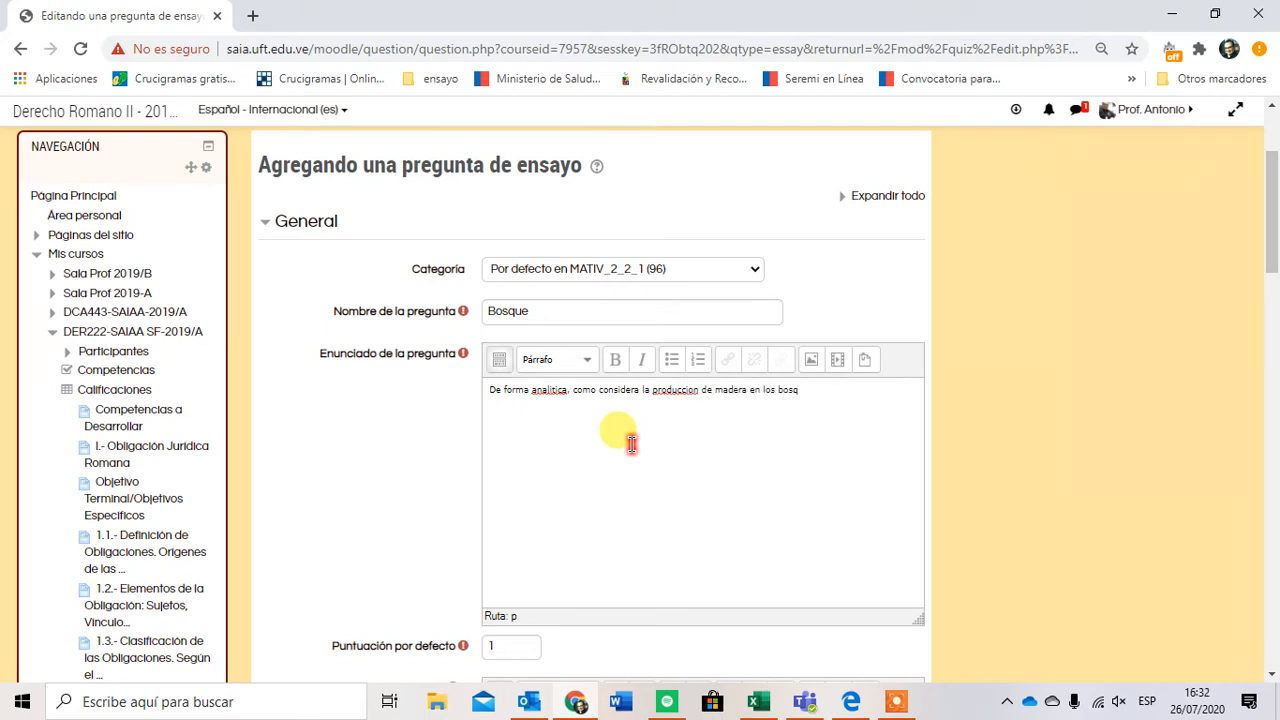
{"action": "type", "text": "ues"}
Correct the missing accents in the essay question's text so the words read "producción" and "analítica".
{"action": "double_click", "coordinate": [686, 389]}
{"action": "right_click", "coordinate": [687, 391]}
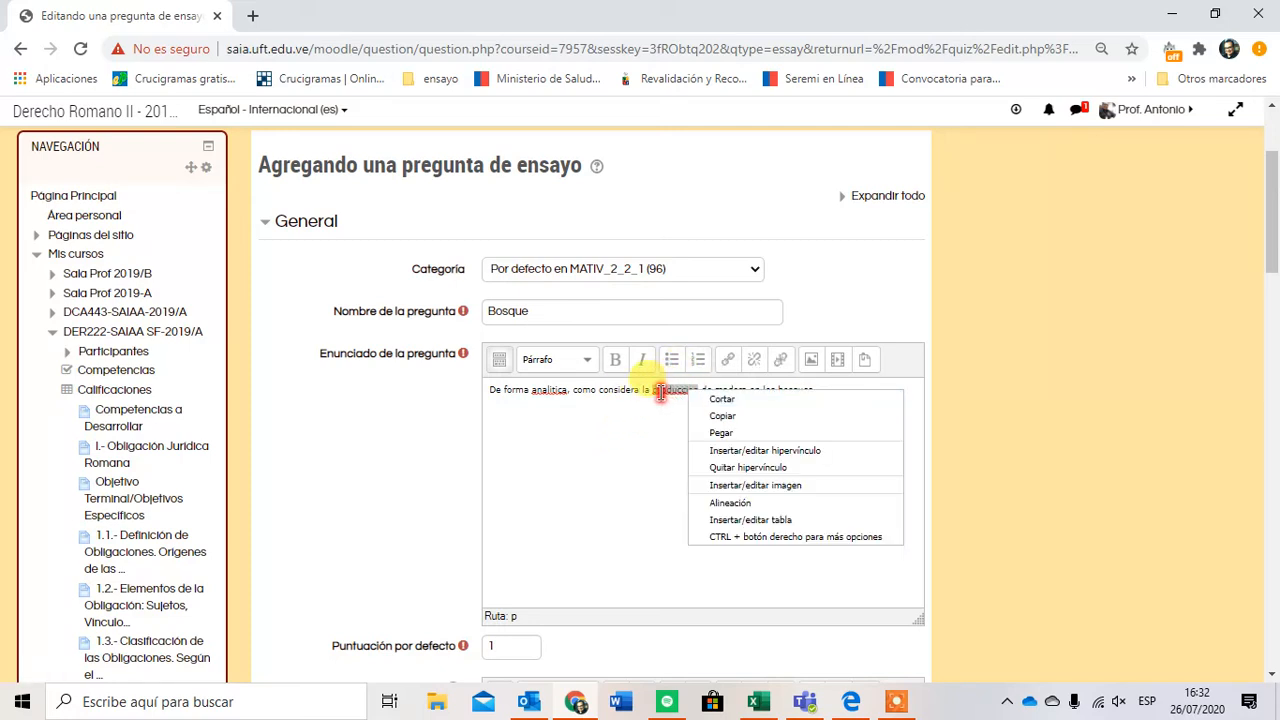
{"action": "left_click", "coordinate": [661, 393]}
{"action": "left_click", "coordinate": [692, 391]}
{"action": "key", "text": "BackSpace"}
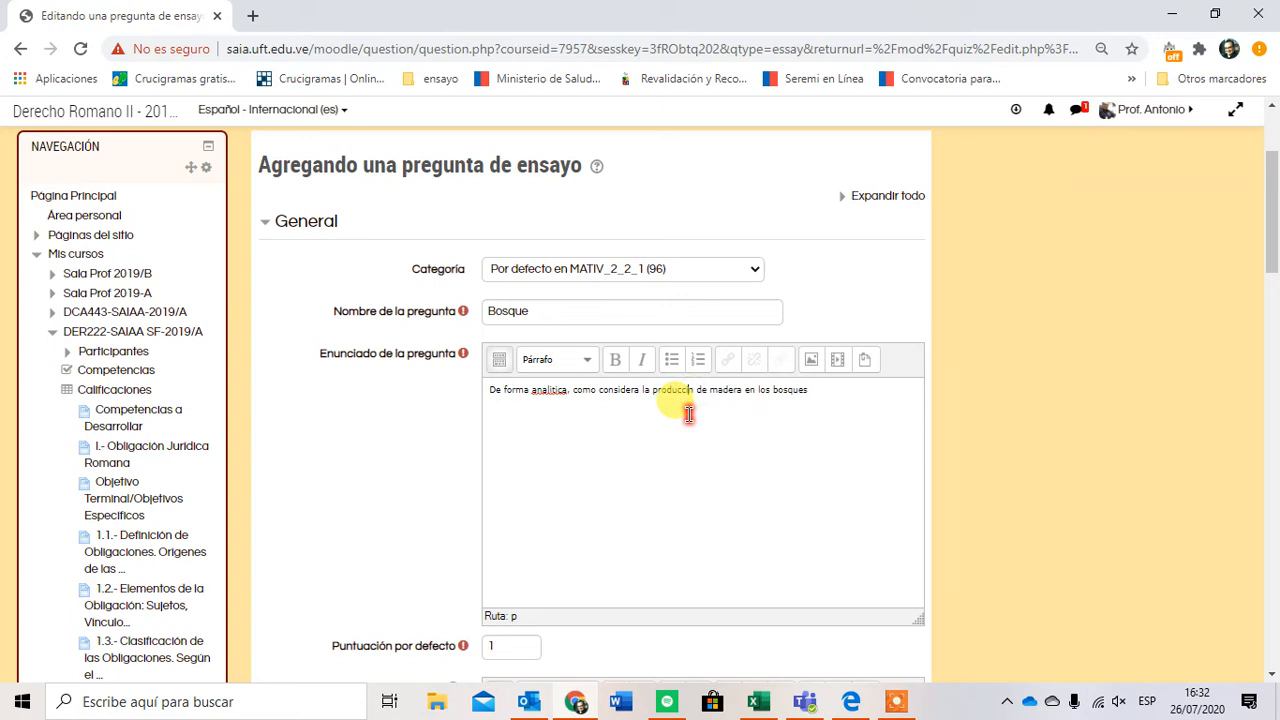
{"action": "type", "text": "ó"}
{"action": "key", "text": "BackSpace"}
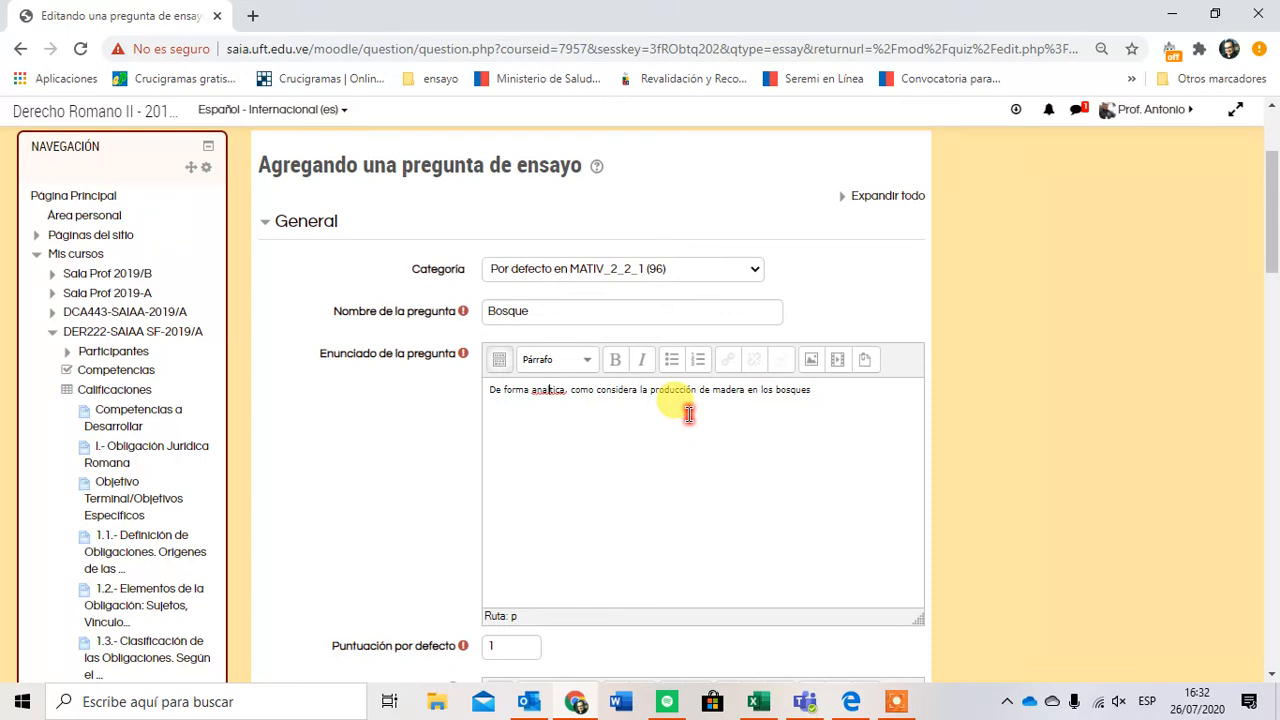
{"action": "type", "text": "ít"}
{"action": "left_click", "coordinate": [858, 424]}
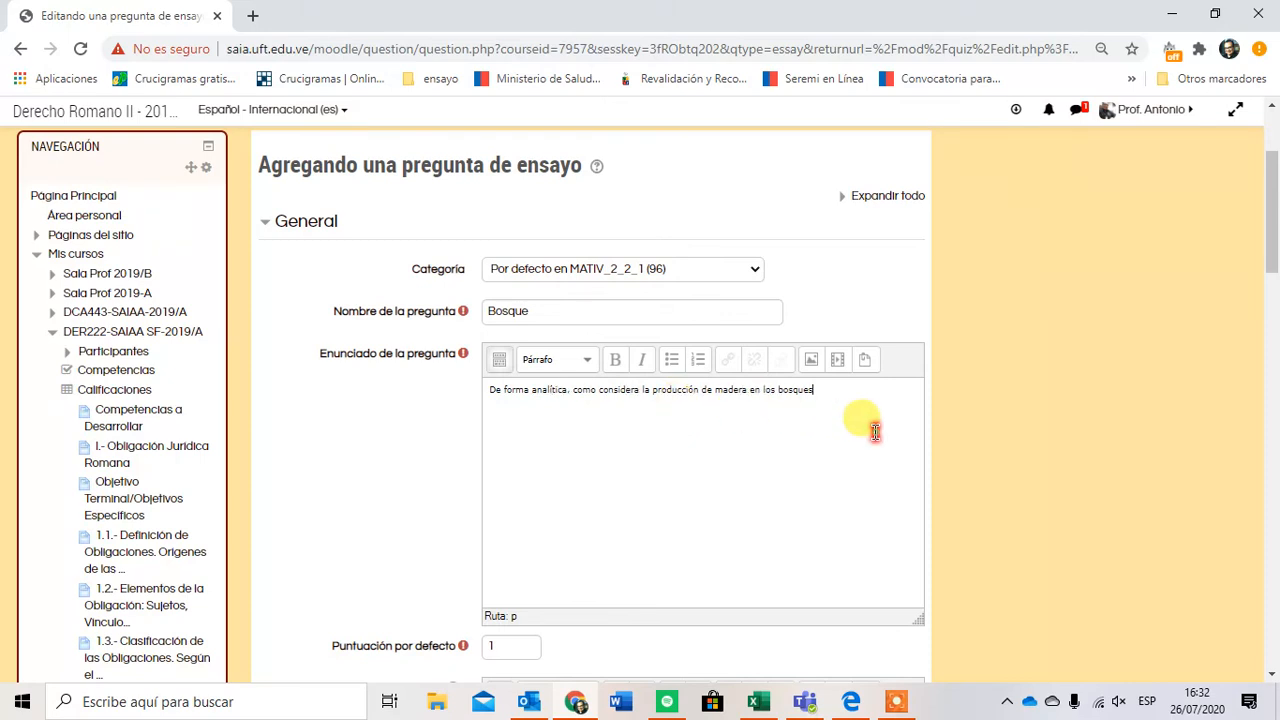
Set the essay question's Puntuación por defecto to 5 and save it to the quiz.
{"action": "left_click_drag", "start_coordinate": [1273, 243], "coordinate": [1276, 295]}
{"action": "double_click", "coordinate": [497, 383]}
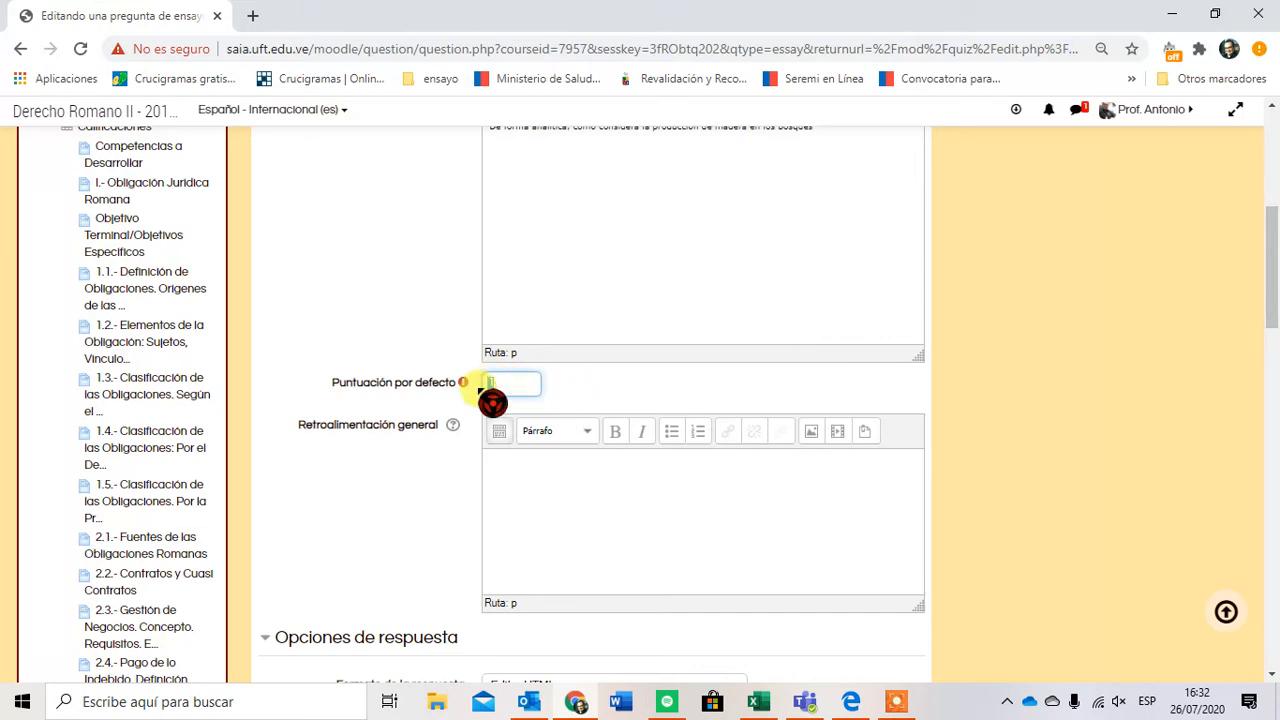
{"action": "type", "text": "5"}
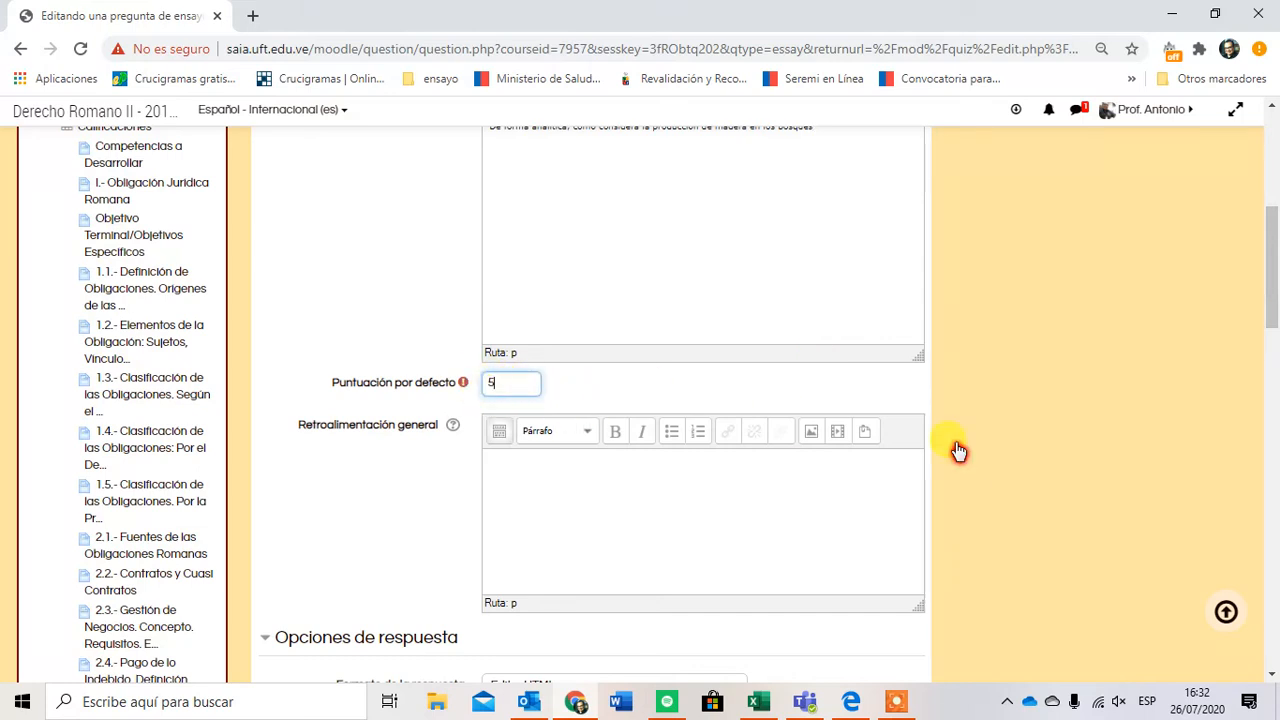
{"action": "left_click_drag", "start_coordinate": [1270, 288], "coordinate": [1275, 469]}
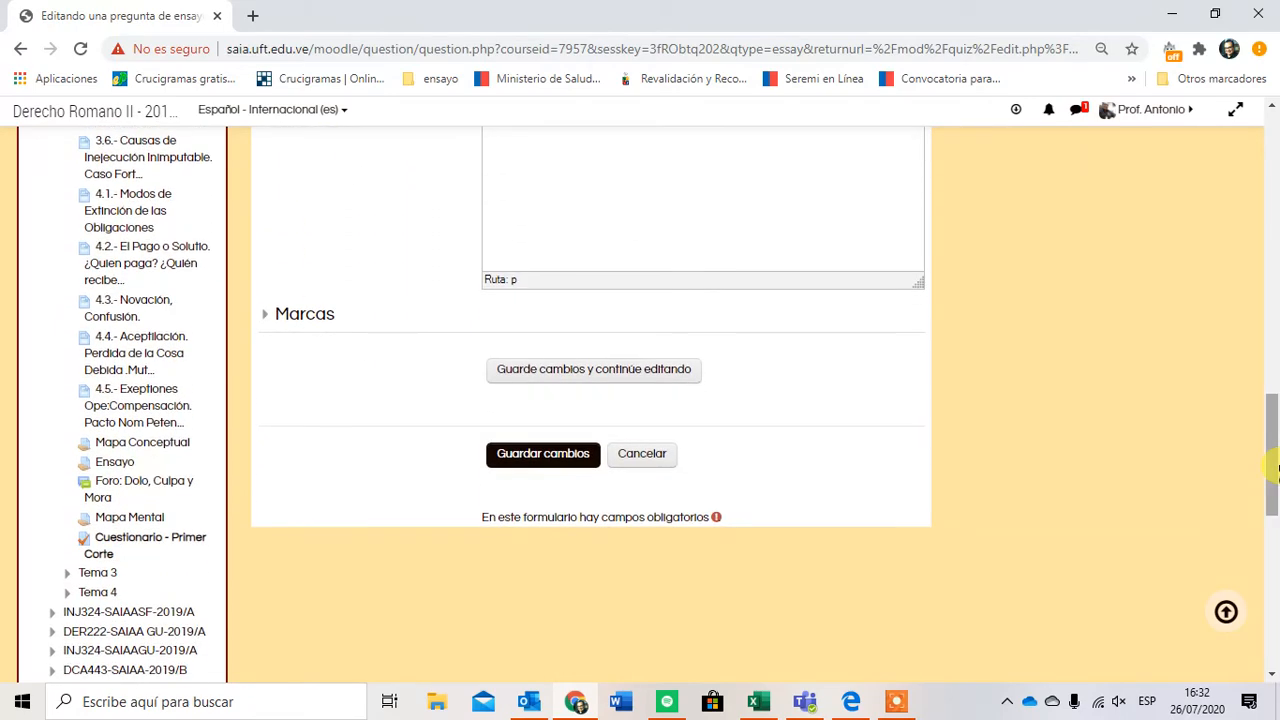
{"action": "left_click", "coordinate": [512, 463]}
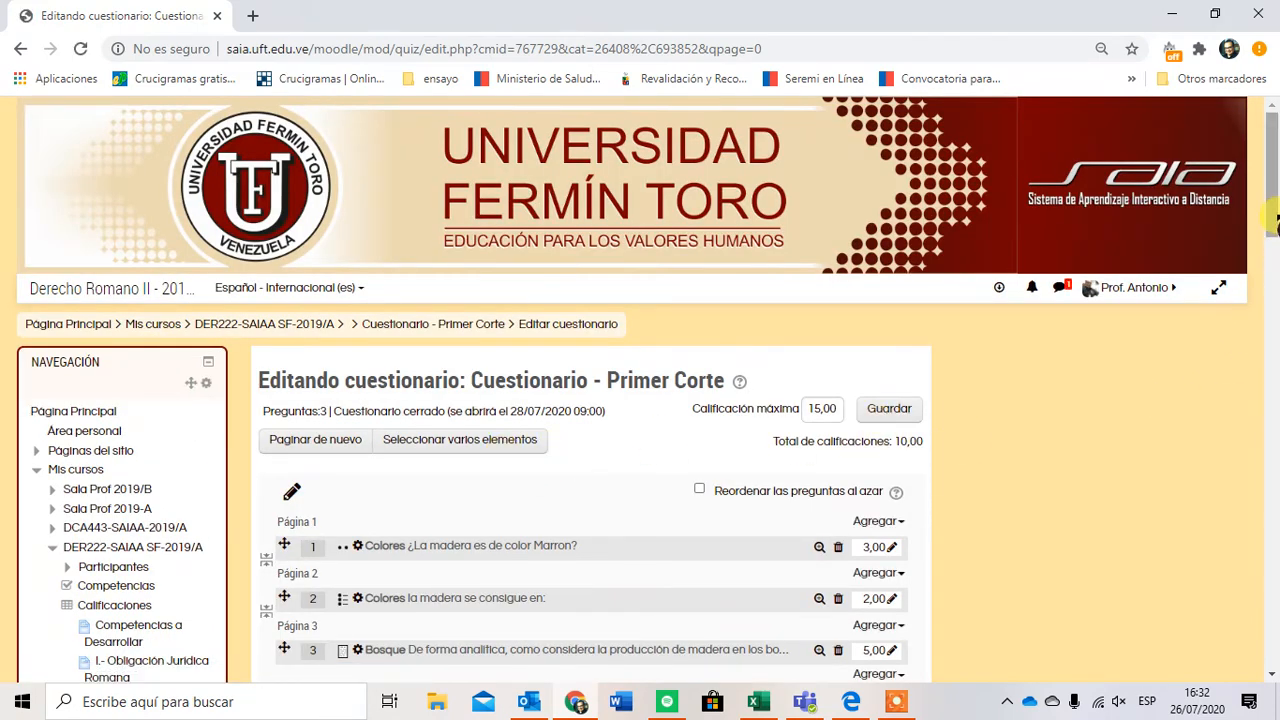
Set the Bosque question's maximum mark to 10 and enable Reordenar las preguntas al azar for the quiz.
{"action": "scroll", "coordinate": [1275, 232], "scroll_direction": "down", "scroll_amount": 2}
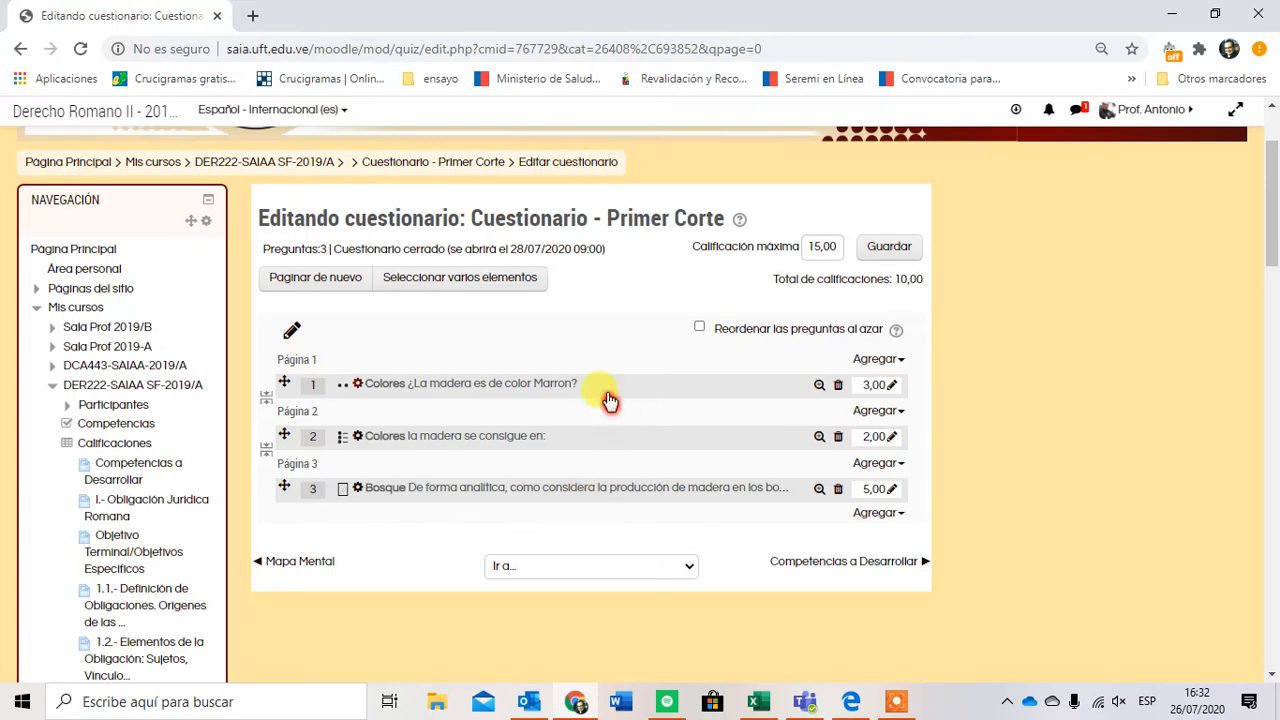
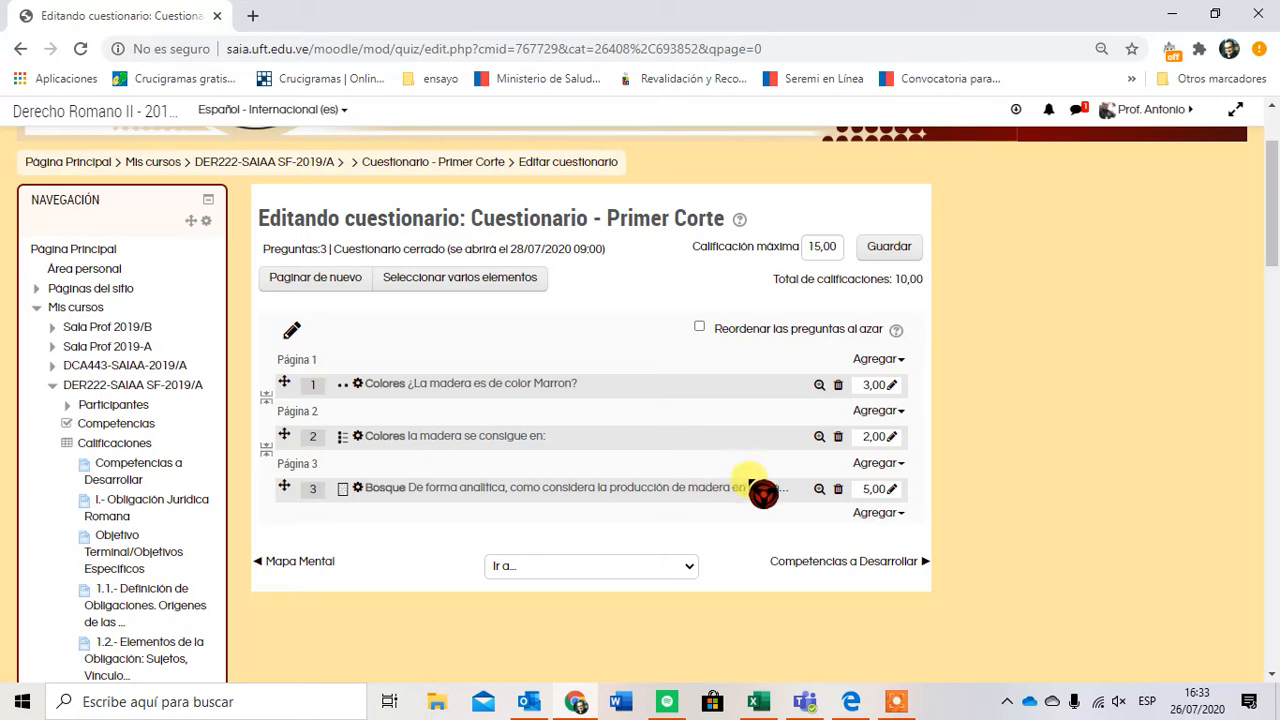
{"action": "left_click", "coordinate": [891, 496]}
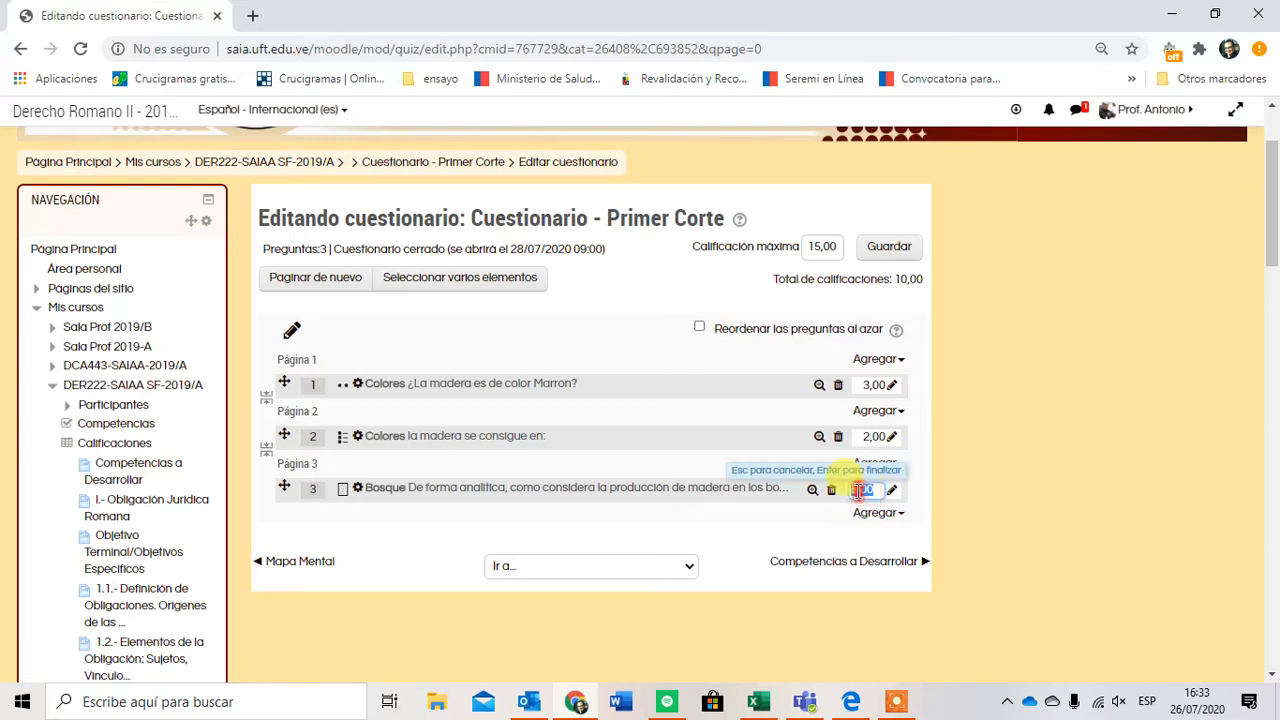
{"action": "left_click", "coordinate": [855, 492]}
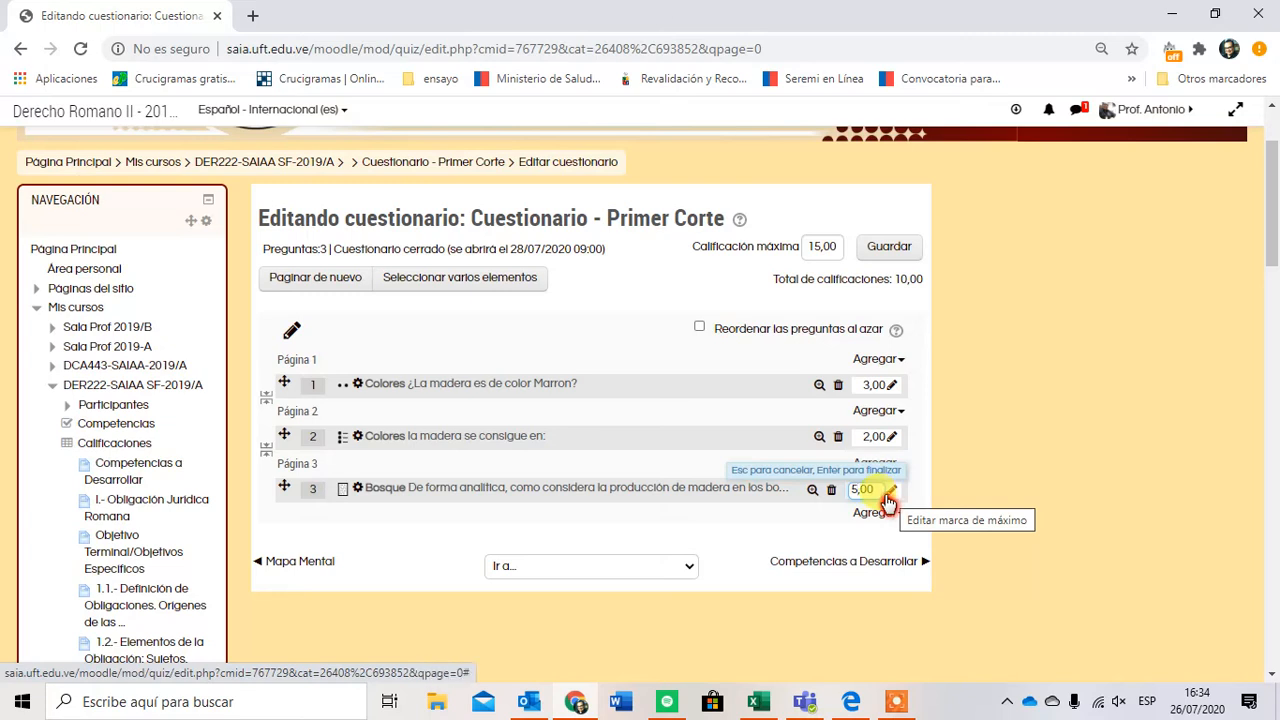
{"action": "left_click", "coordinate": [859, 490]}
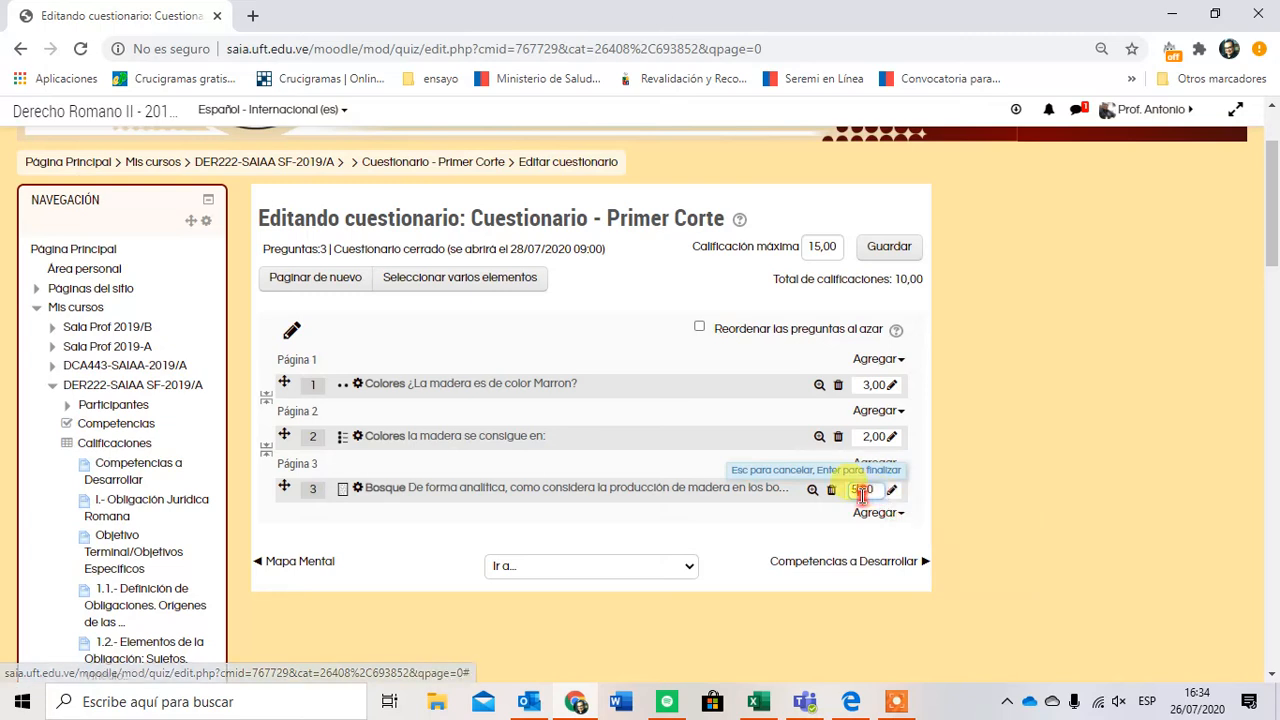
{"action": "key", "text": "BackSpace"}
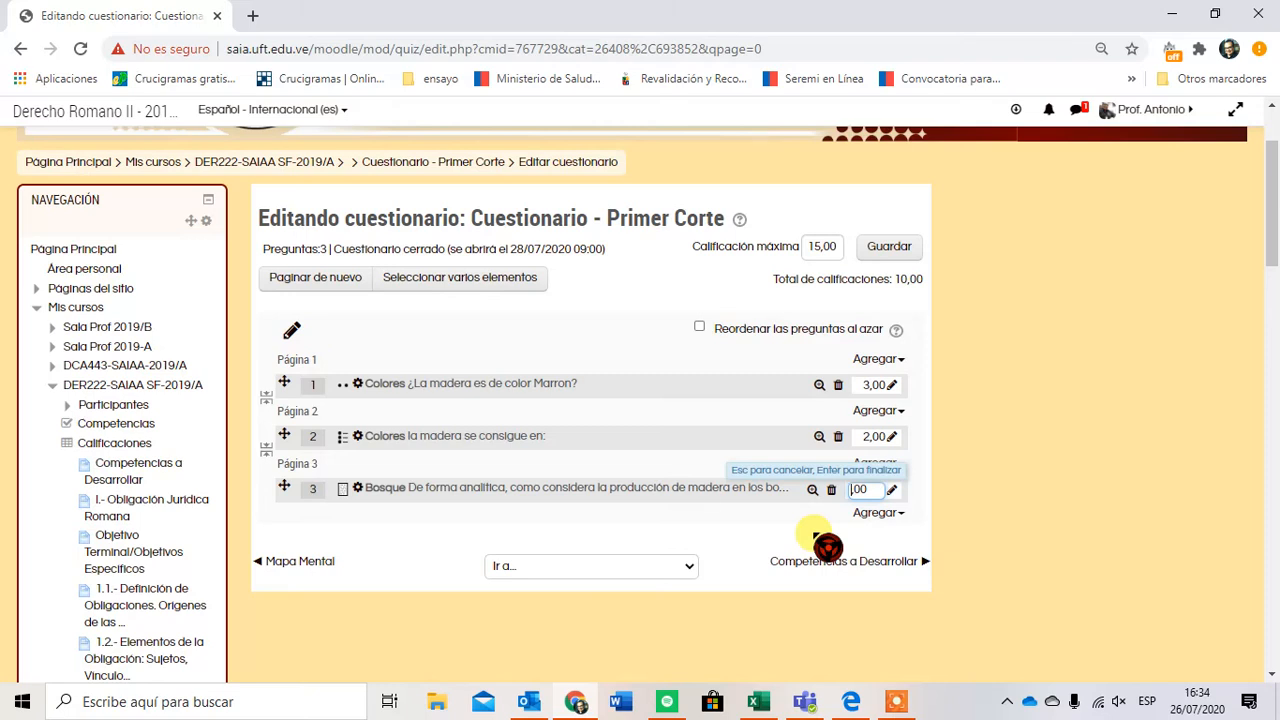
{"action": "type", "text": "10"}
{"action": "key", "text": "Return"}
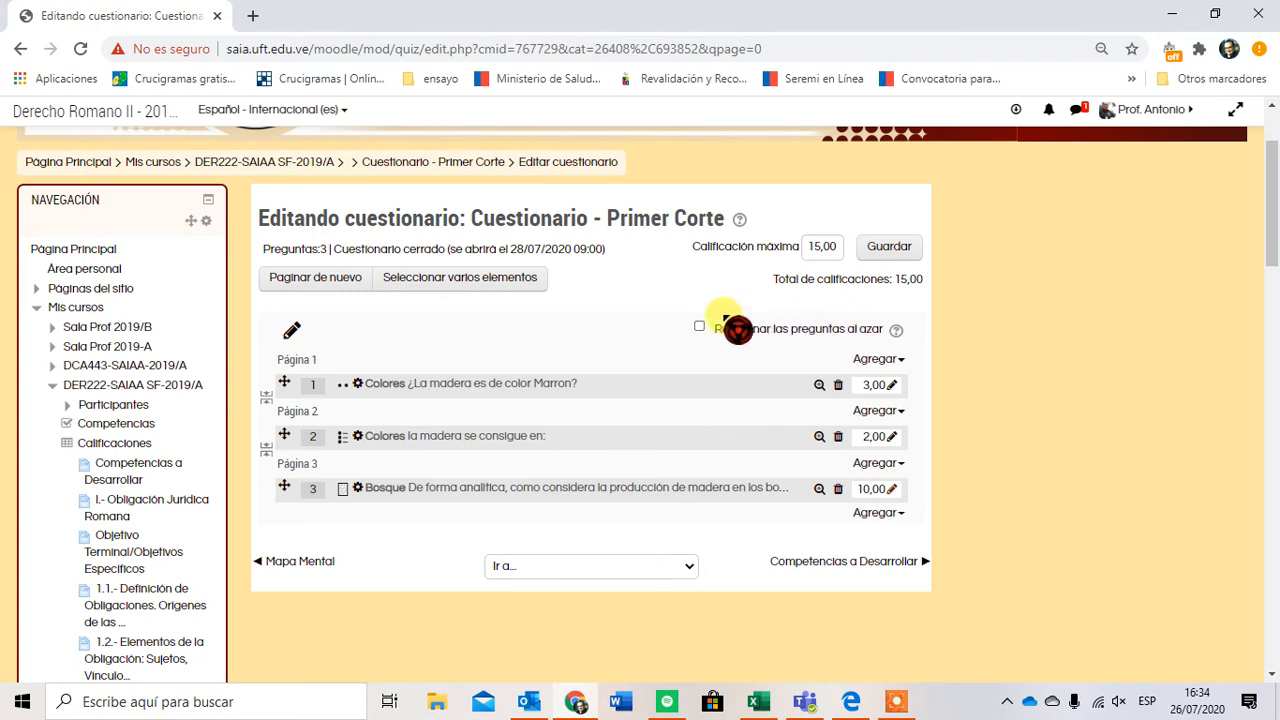
{"action": "left_click", "coordinate": [698, 332]}
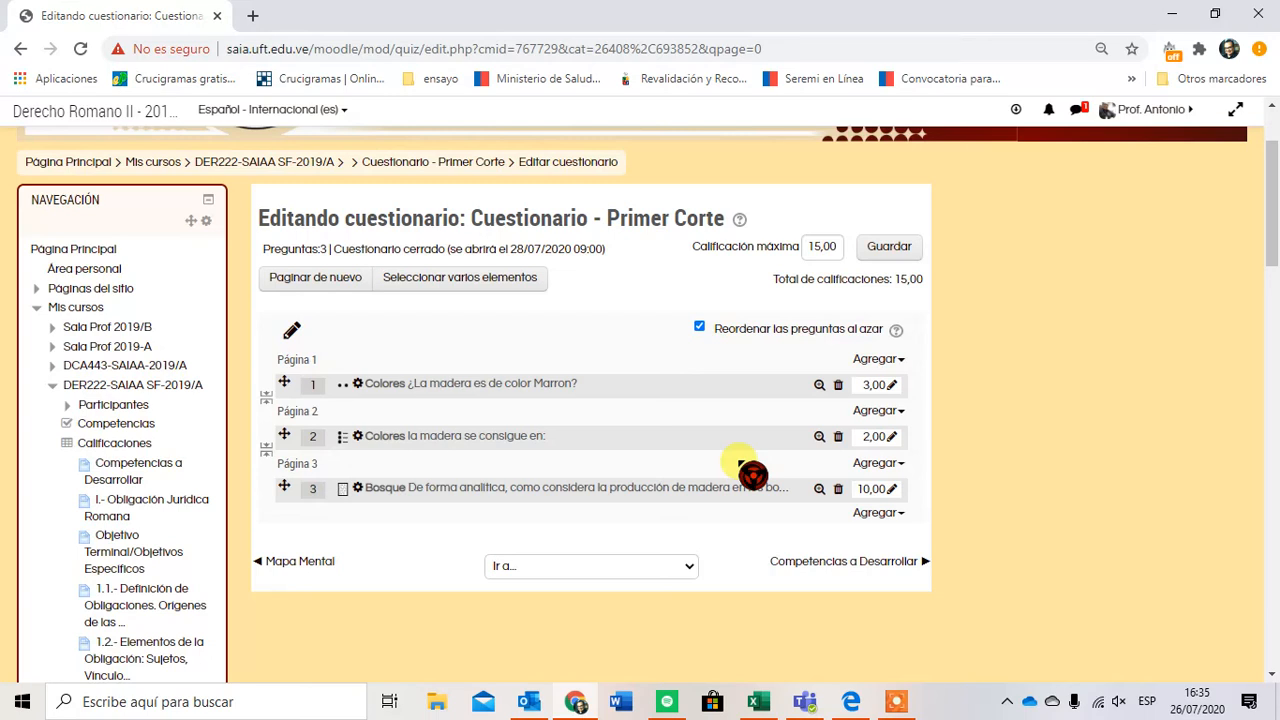
Preview the true/false question "¿La madera es de color Marron?", answer it with Falso and submit the attempt.
{"action": "left_click", "coordinate": [818, 388]}
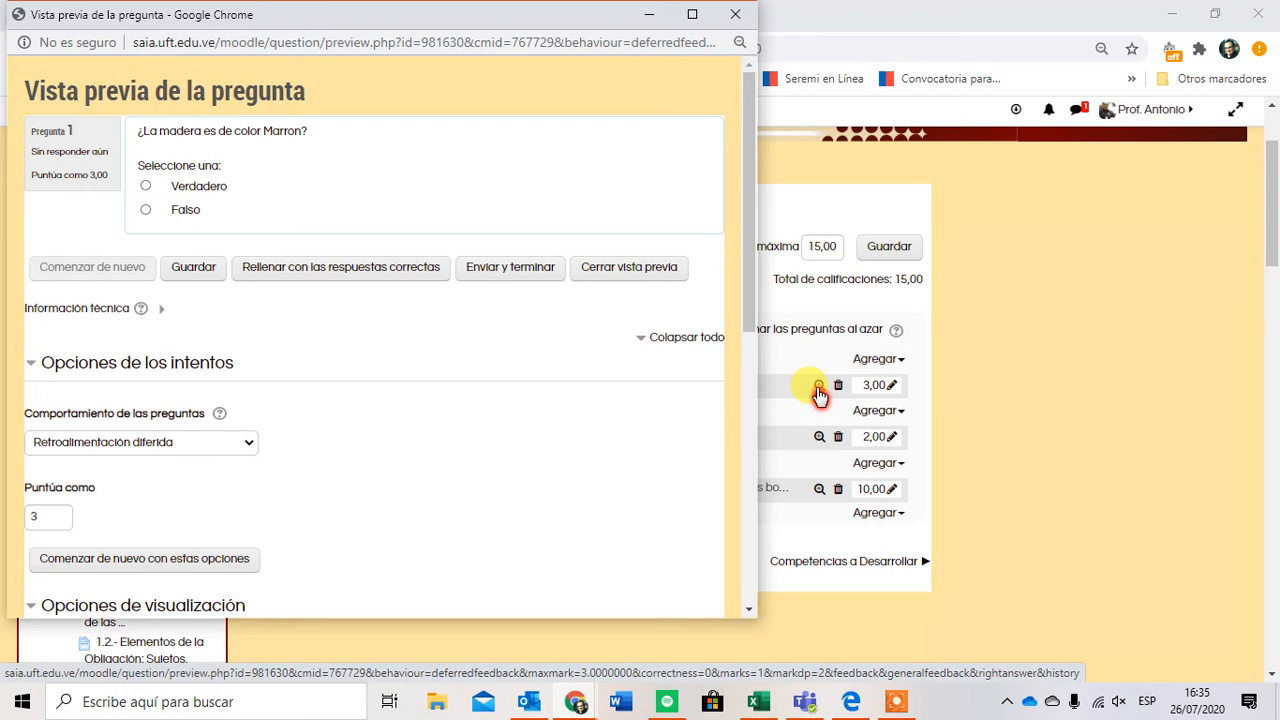
{"action": "left_click", "coordinate": [146, 189]}
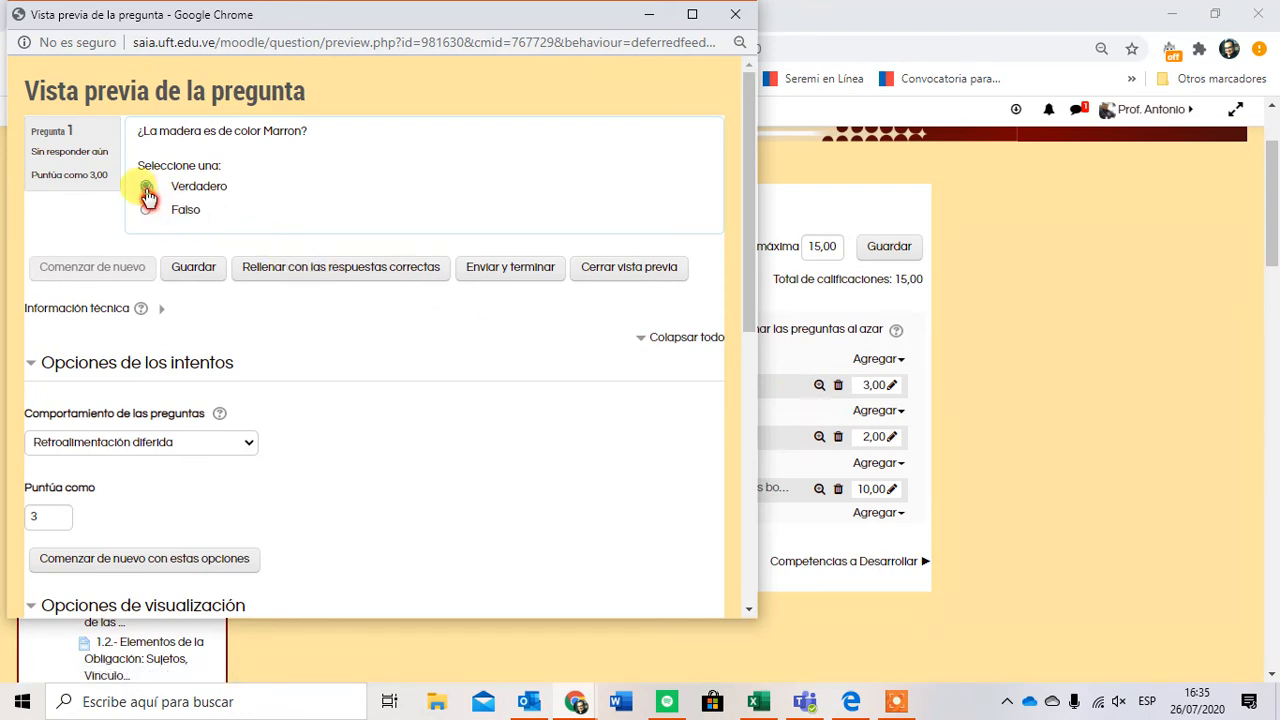
{"action": "left_click", "coordinate": [147, 209]}
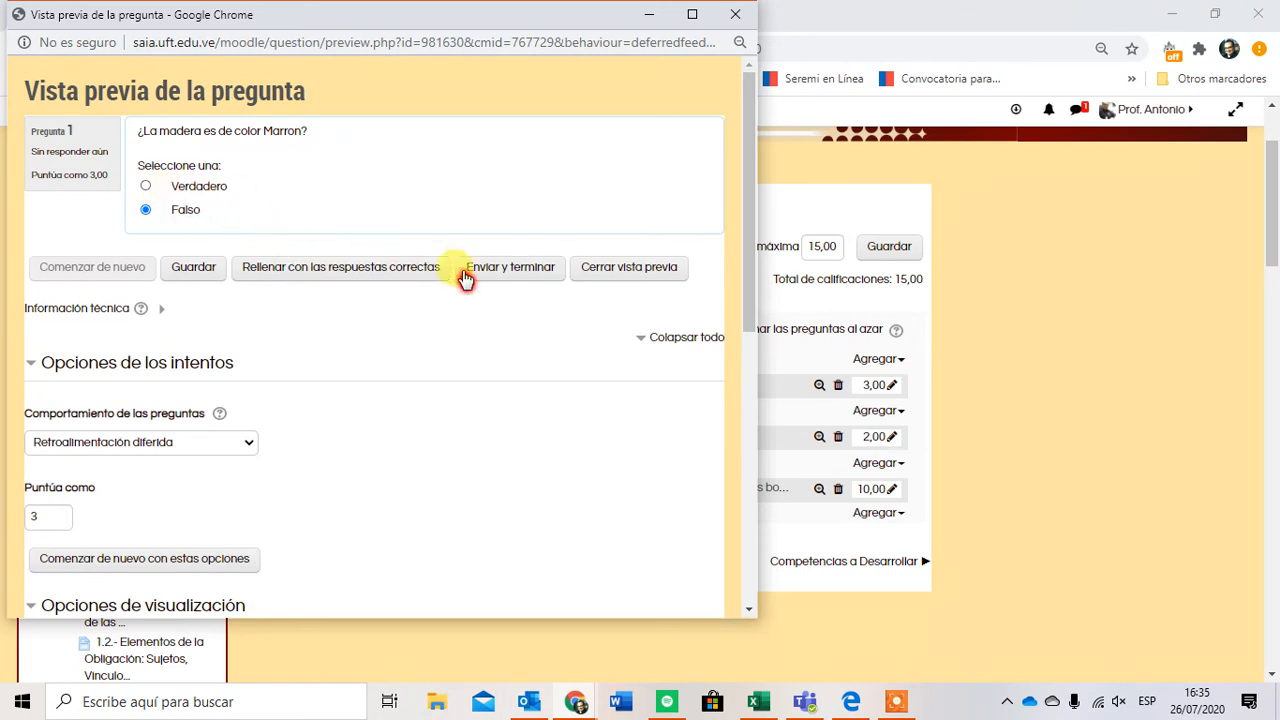
{"action": "left_click", "coordinate": [530, 274]}
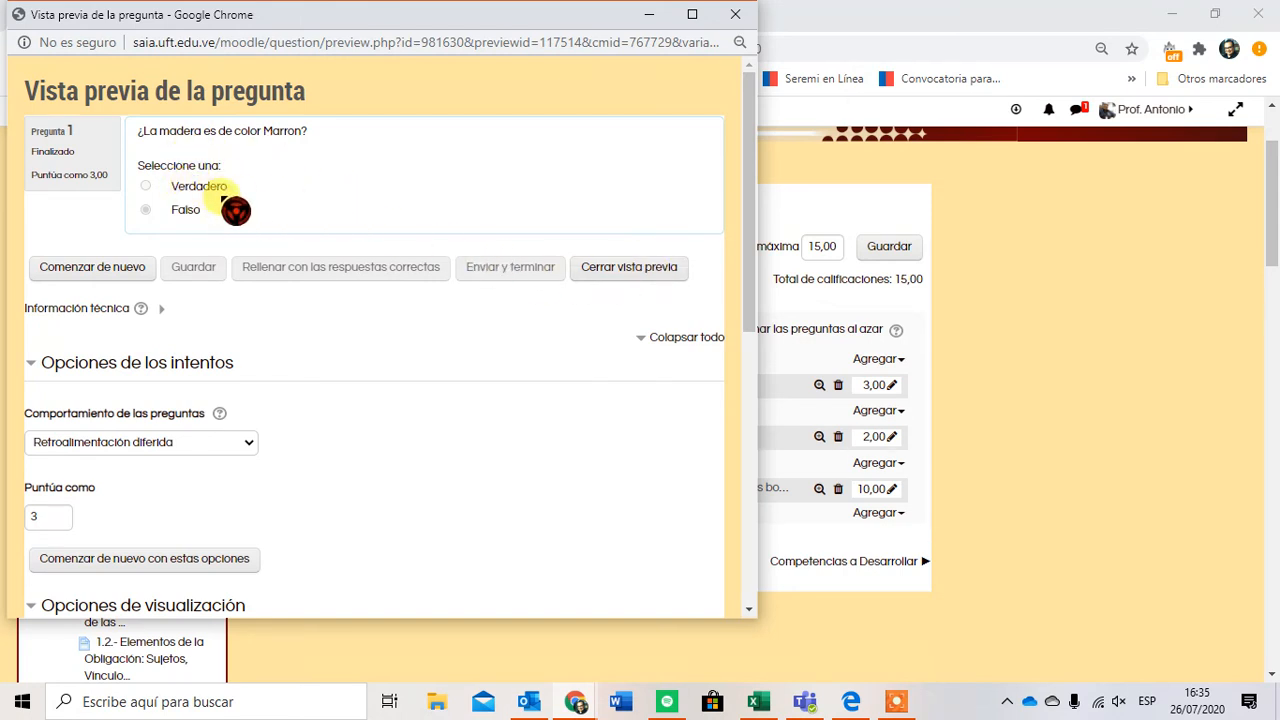
{"action": "mouse_move", "coordinate": [749, 191]}
{"action": "left_mouse_down"}
{"action": "mouse_move", "coordinate": [793, 461]}
{"action": "mouse_move", "coordinate": [786, 277]}
{"action": "mouse_move", "coordinate": [755, 183]}
{"action": "left_mouse_up"}
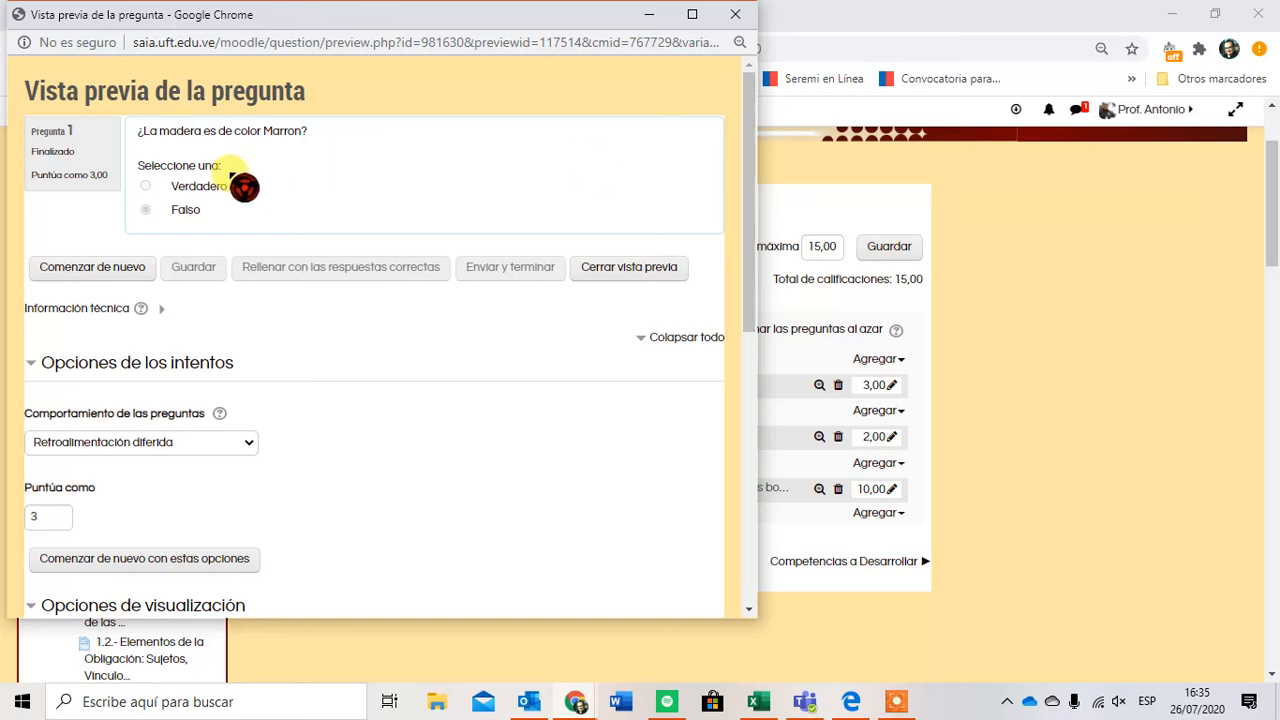
Restart the true/false question's preview, select Verdadero as the answer and close the preview.
{"action": "left_click", "coordinate": [106, 268]}
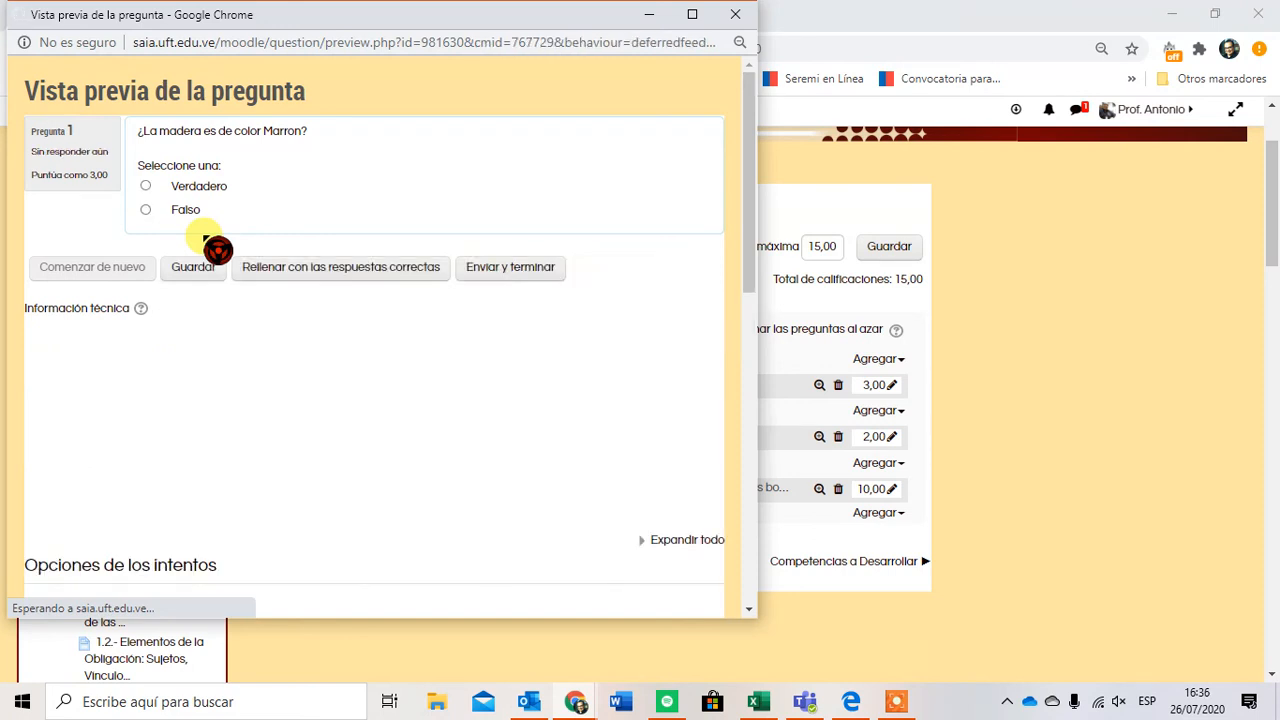
{"action": "left_click", "coordinate": [147, 189]}
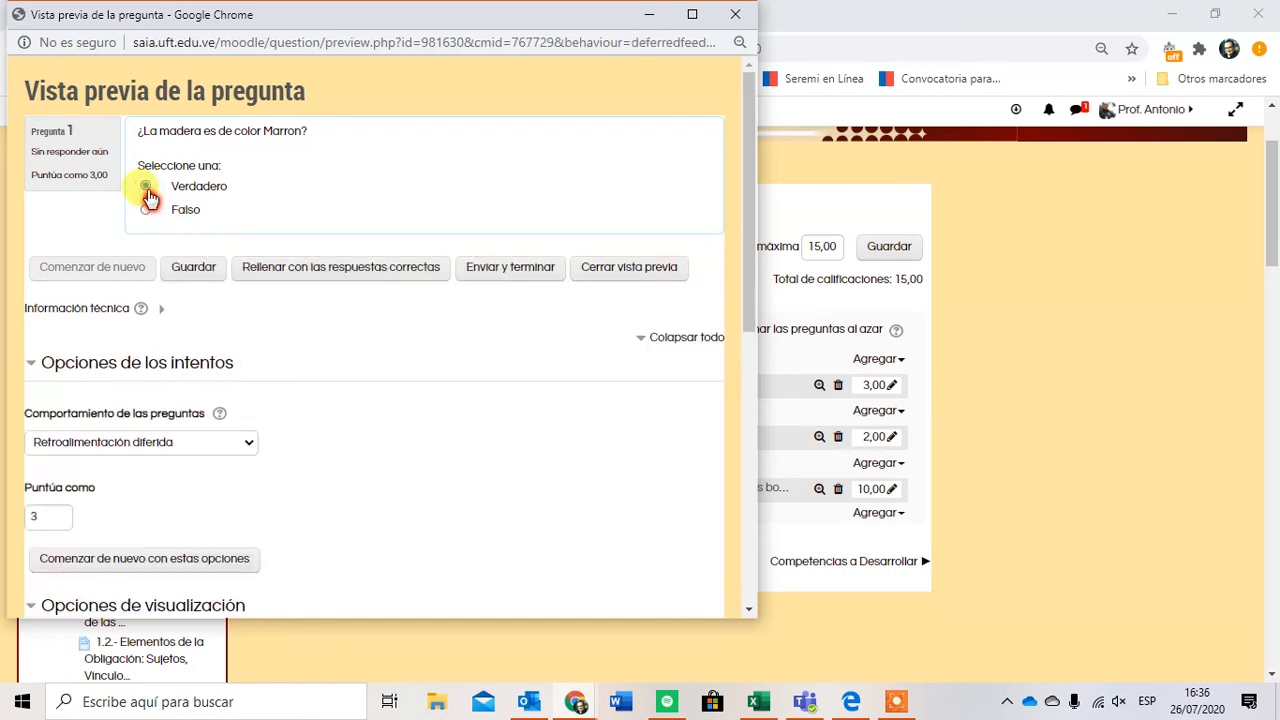
{"action": "left_click", "coordinate": [748, 18]}
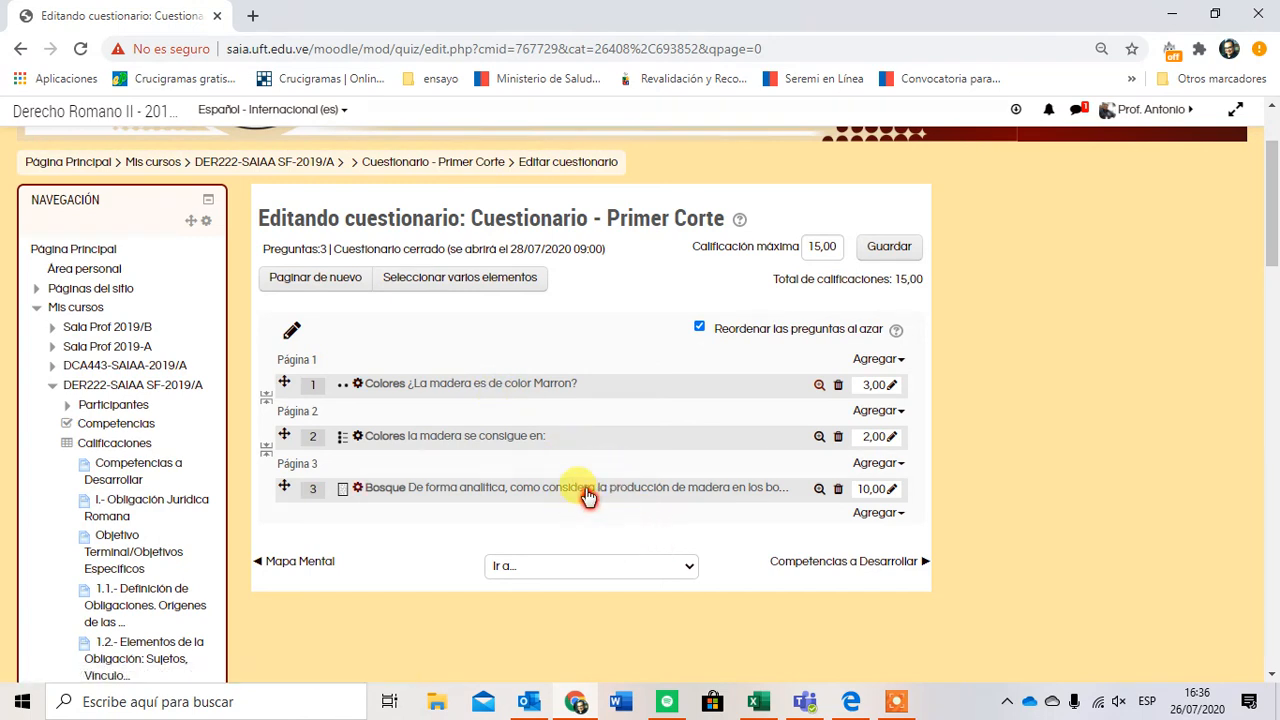
Preview the Bosque essay question, place the cursor in its answer area and close the preview.
{"action": "left_click", "coordinate": [819, 489]}
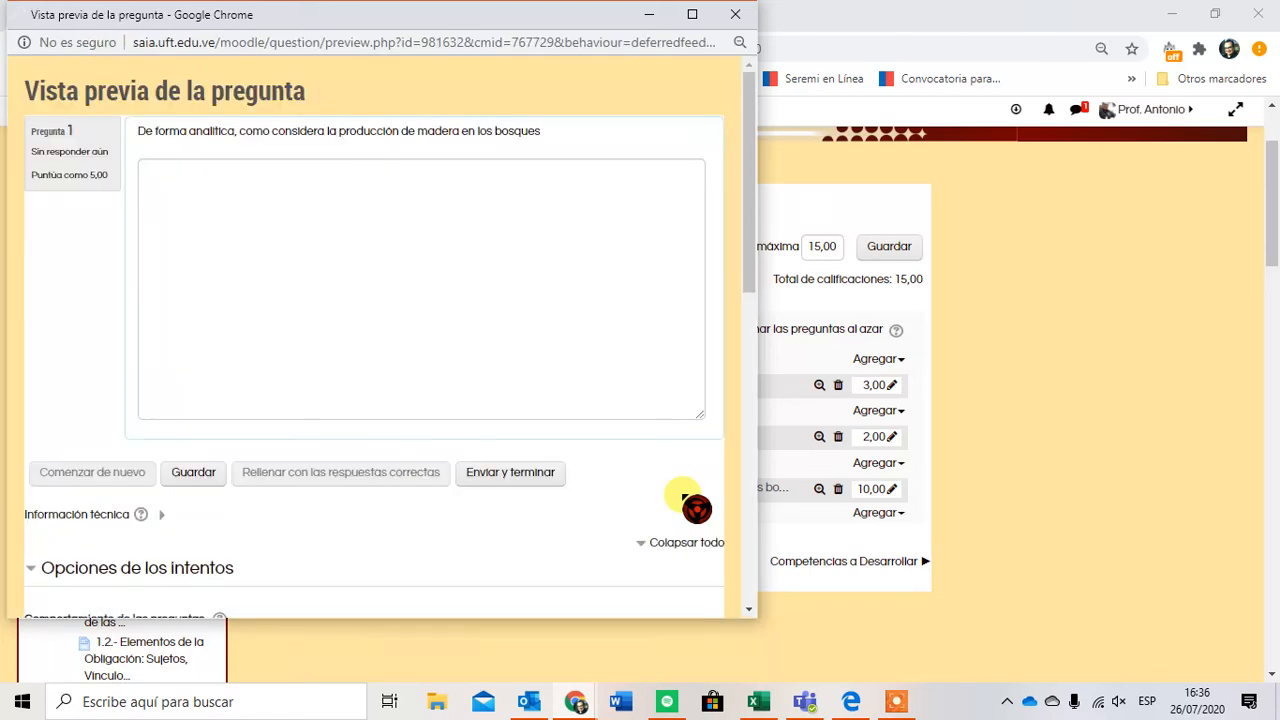
{"action": "left_click", "coordinate": [271, 240]}
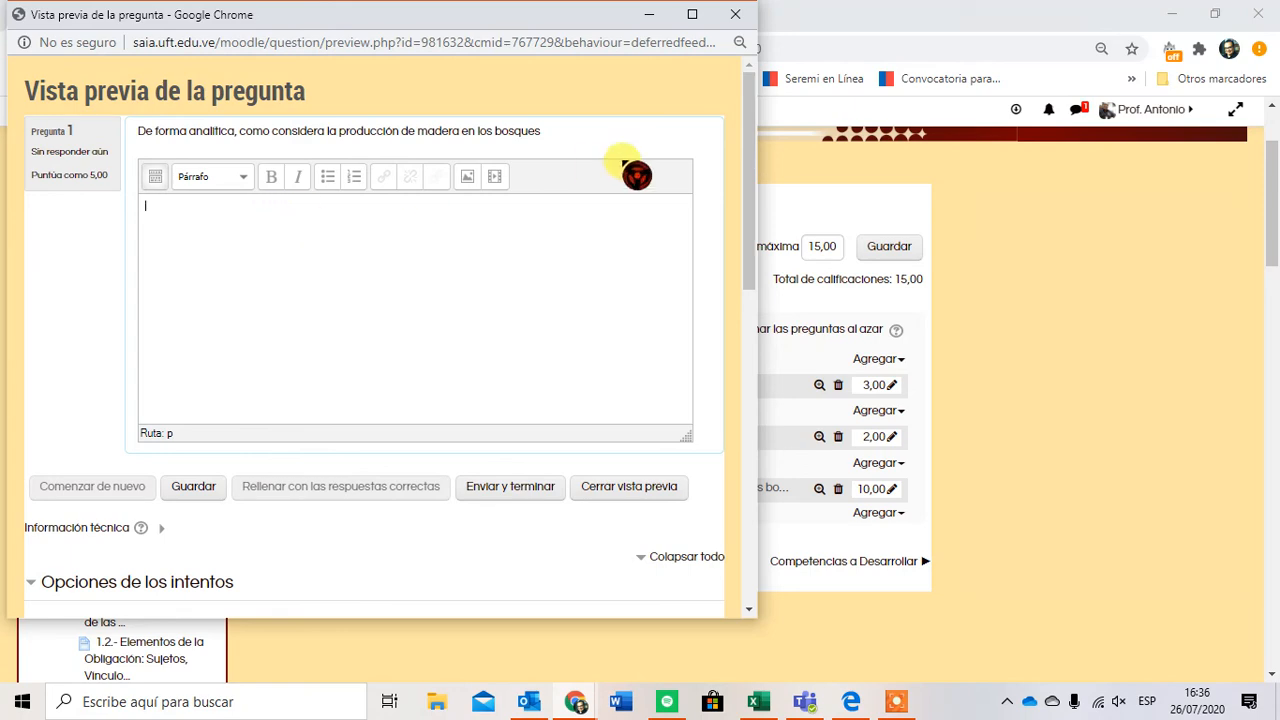
{"action": "left_click", "coordinate": [737, 15]}
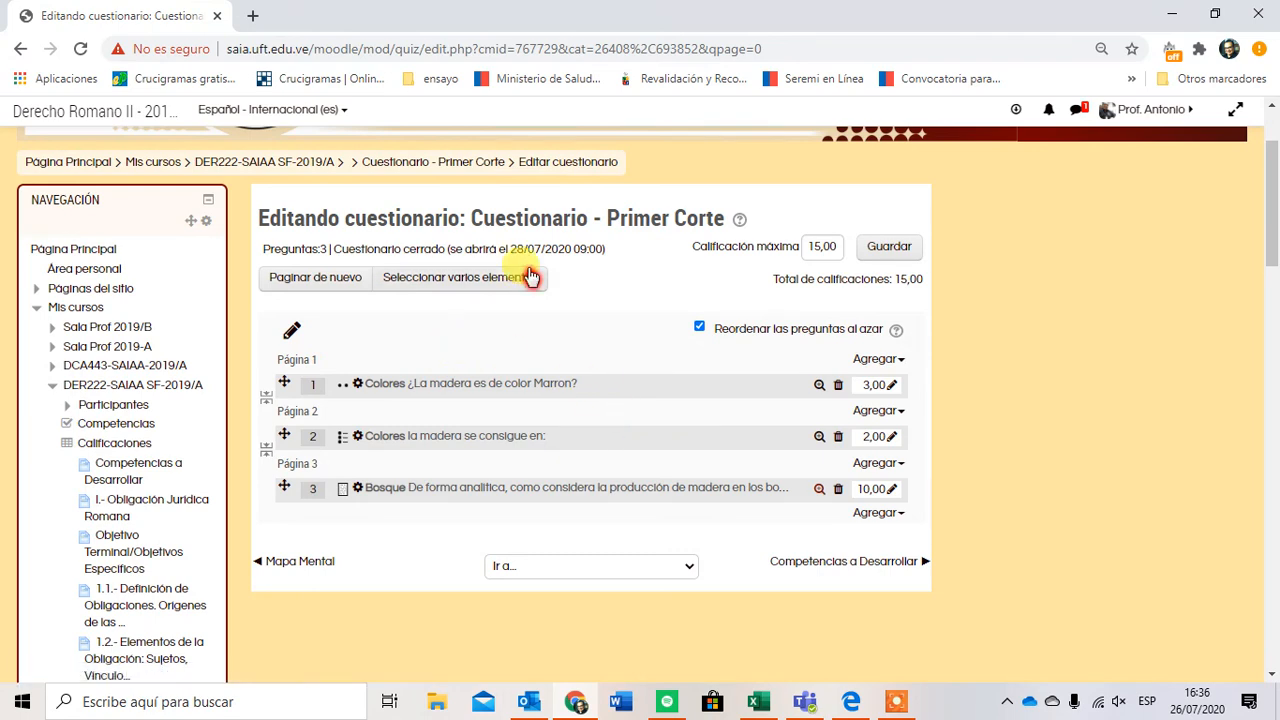
Return to the DER222-SAIAA SF-2019/A course, open Cuestionario - Primer Corte and start previewing the quiz.
{"action": "scroll", "coordinate": [1276, 295], "scroll_direction": "down", "scroll_amount": 1}
{"action": "left_click_drag", "start_coordinate": [1275, 288], "coordinate": [1275, 232]}
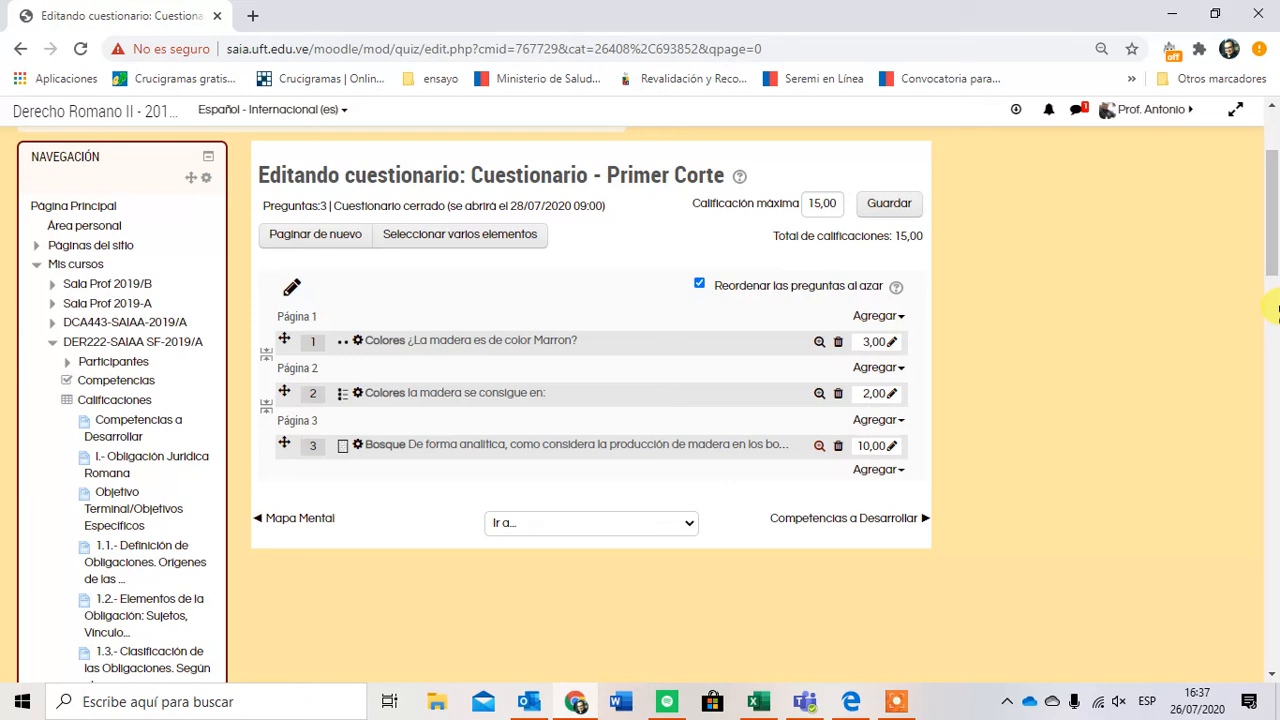
{"action": "scroll", "coordinate": [1273, 300], "scroll_direction": "up", "scroll_amount": 2}
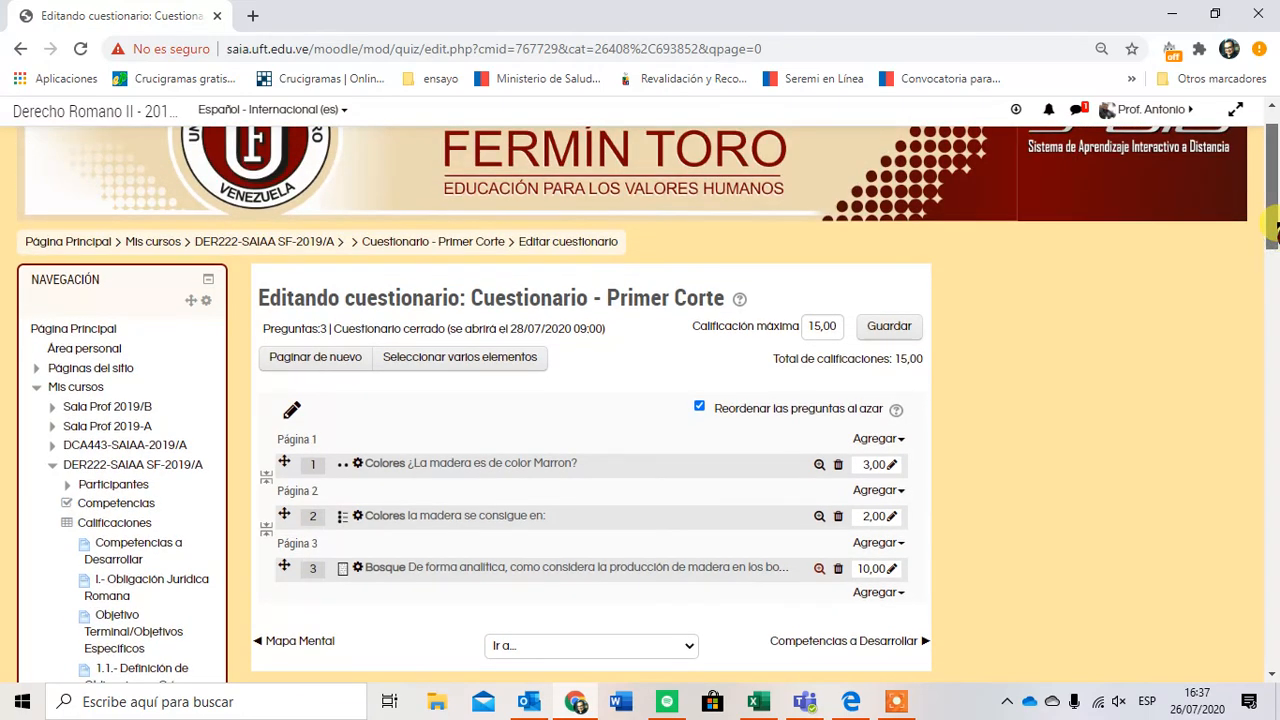
{"action": "left_click", "coordinate": [270, 246]}
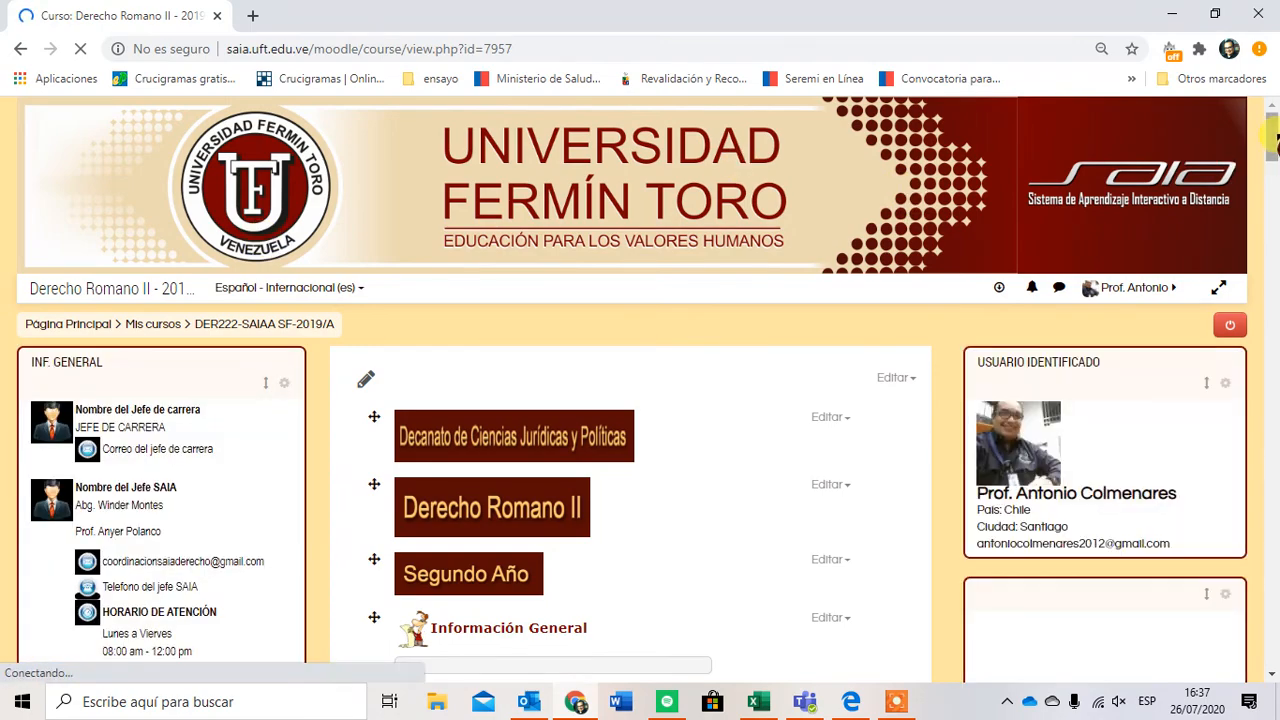
{"action": "left_click_drag", "start_coordinate": [1273, 138], "coordinate": [1275, 335]}
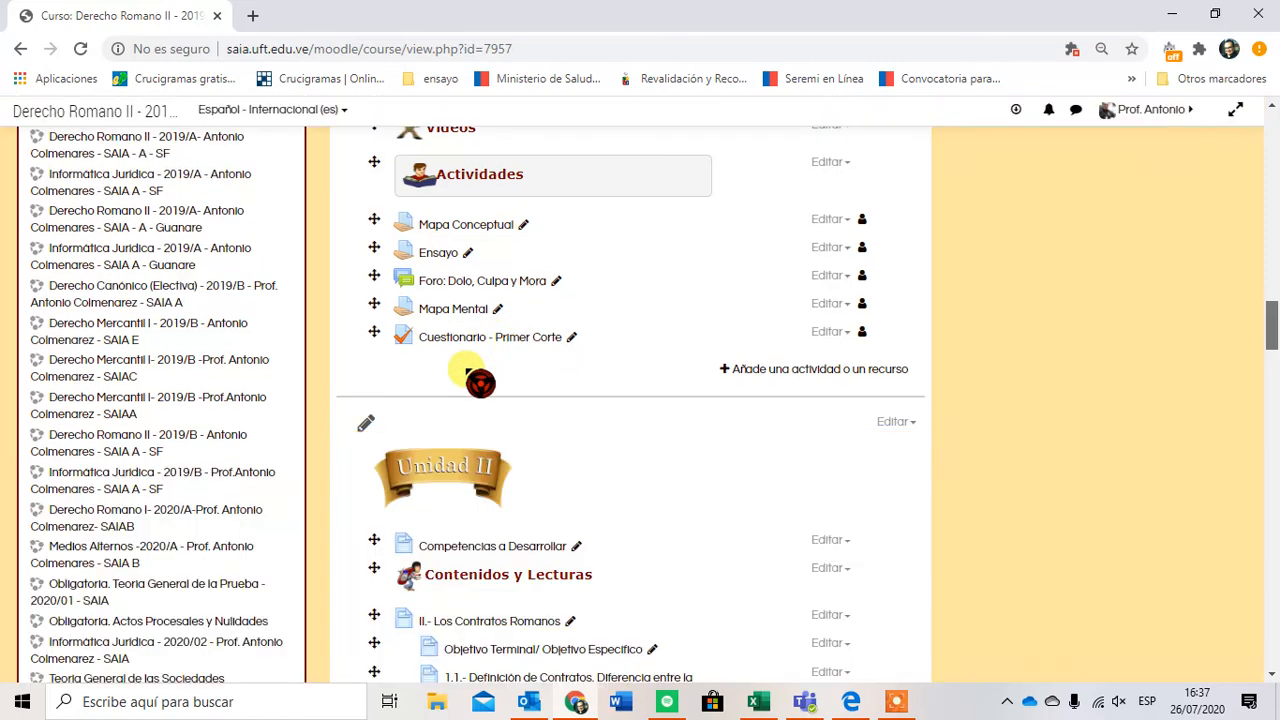
{"action": "left_click", "coordinate": [460, 340]}
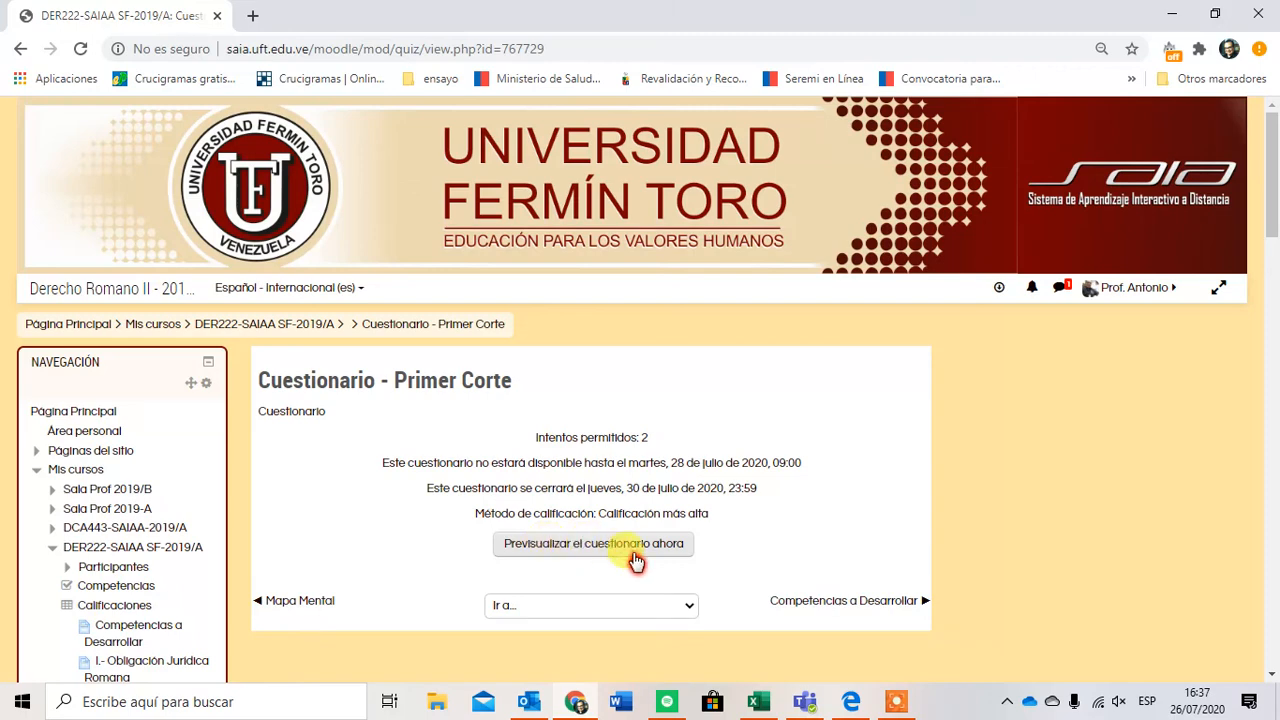
{"action": "left_click", "coordinate": [569, 549]}
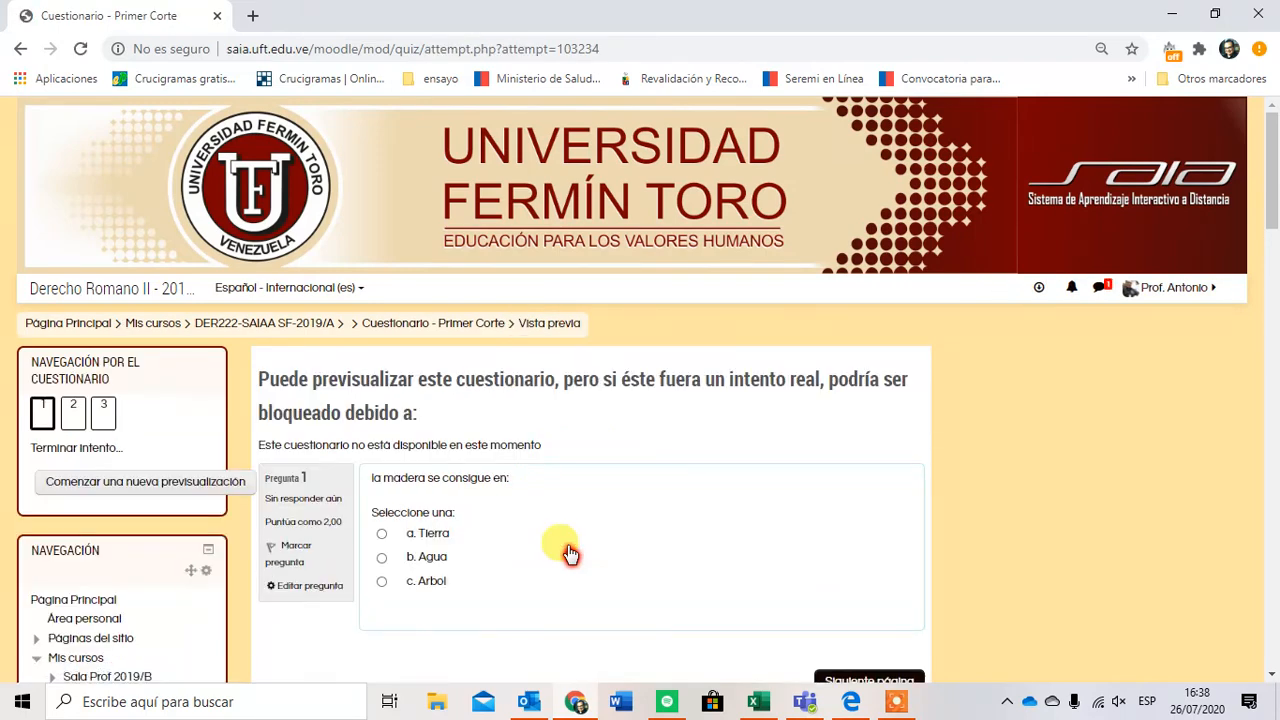
Answer "la madera se consigue en:" with Arbol in the quiz preview and advance to the following question's page.
{"action": "left_click_drag", "start_coordinate": [1272, 222], "coordinate": [1272, 260]}
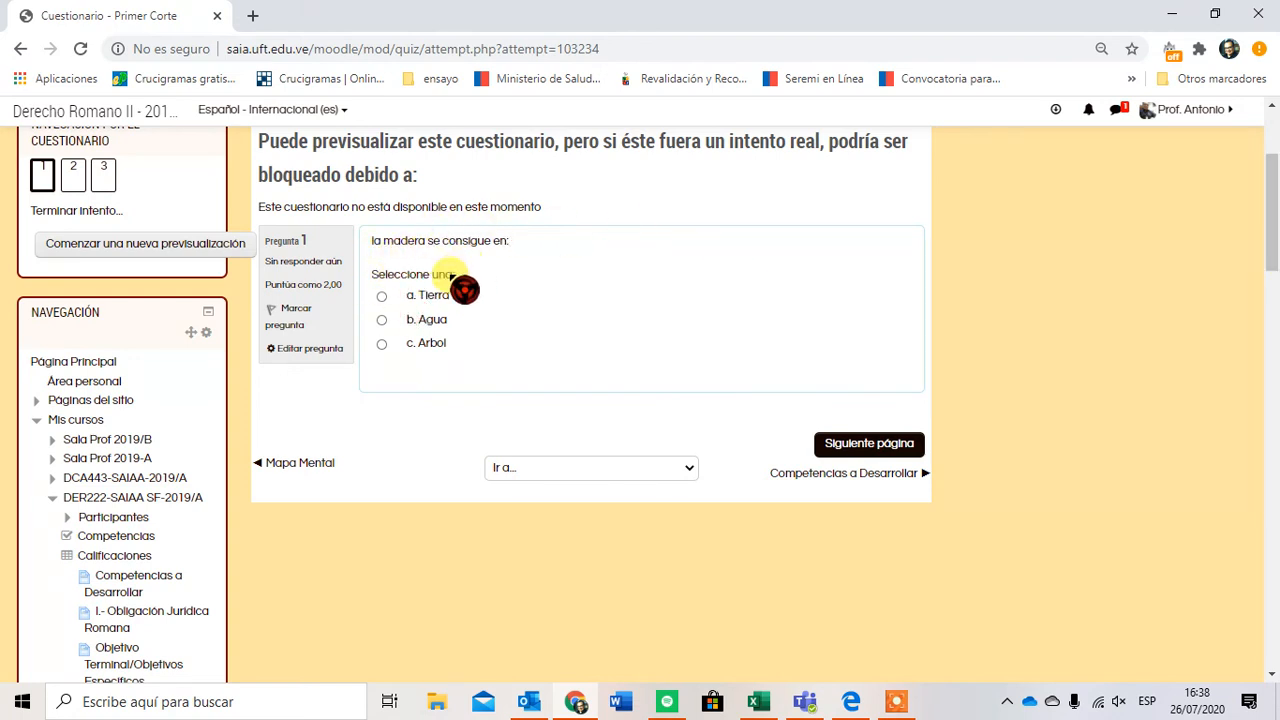
{"action": "left_click", "coordinate": [381, 350]}
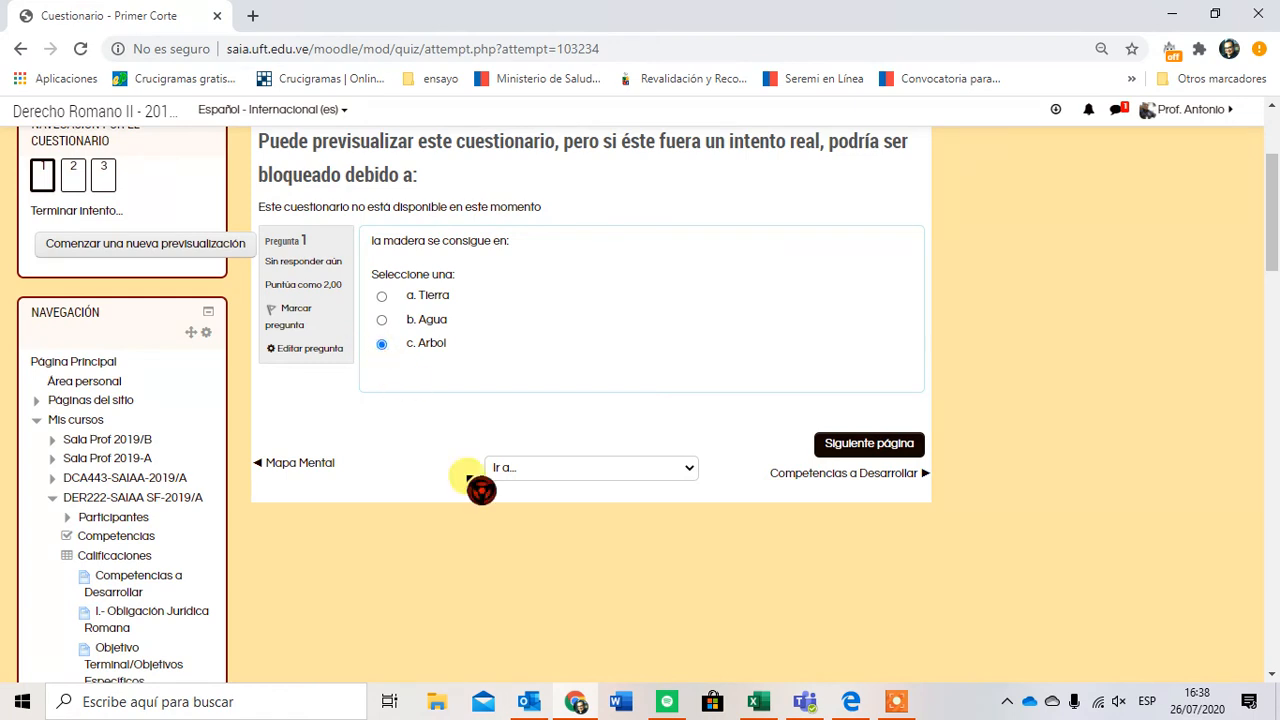
{"action": "left_click", "coordinate": [858, 450]}
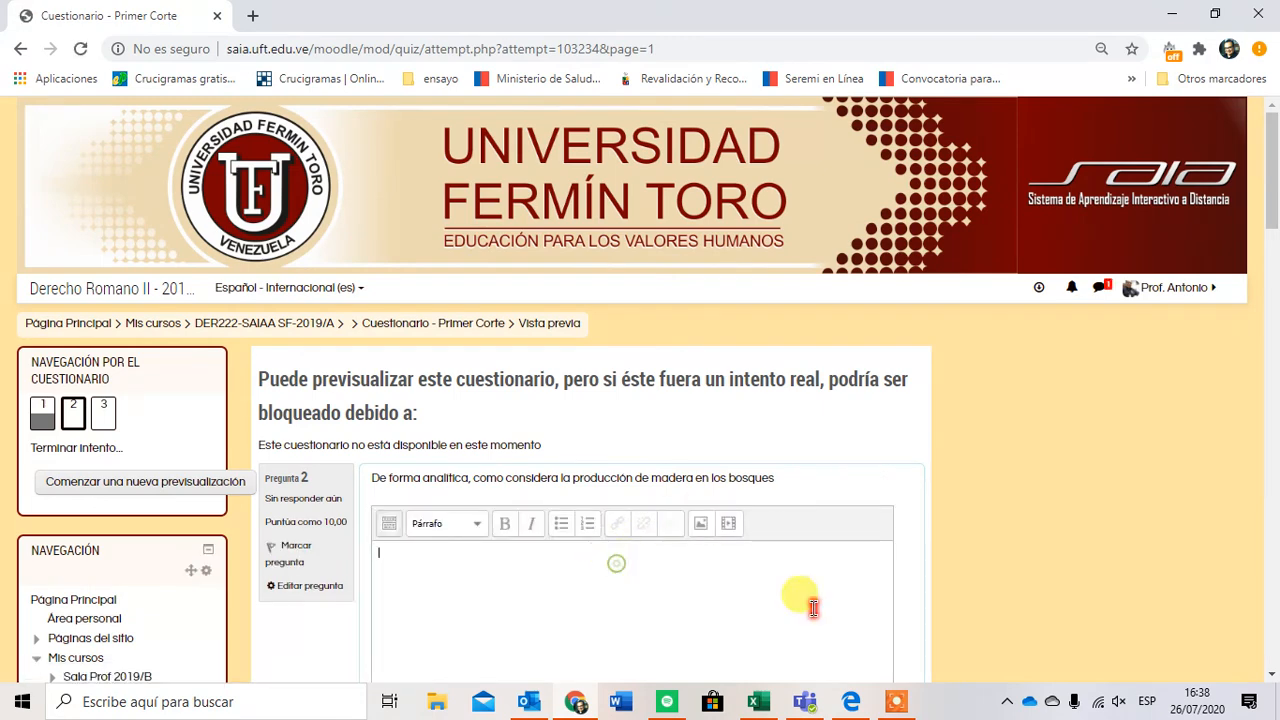
{"action": "mouse_move", "coordinate": [1273, 222]}
{"action": "left_mouse_down"}
{"action": "mouse_move", "coordinate": [1275, 260]}
{"action": "mouse_move", "coordinate": [1274, 214]}
{"action": "left_mouse_up"}
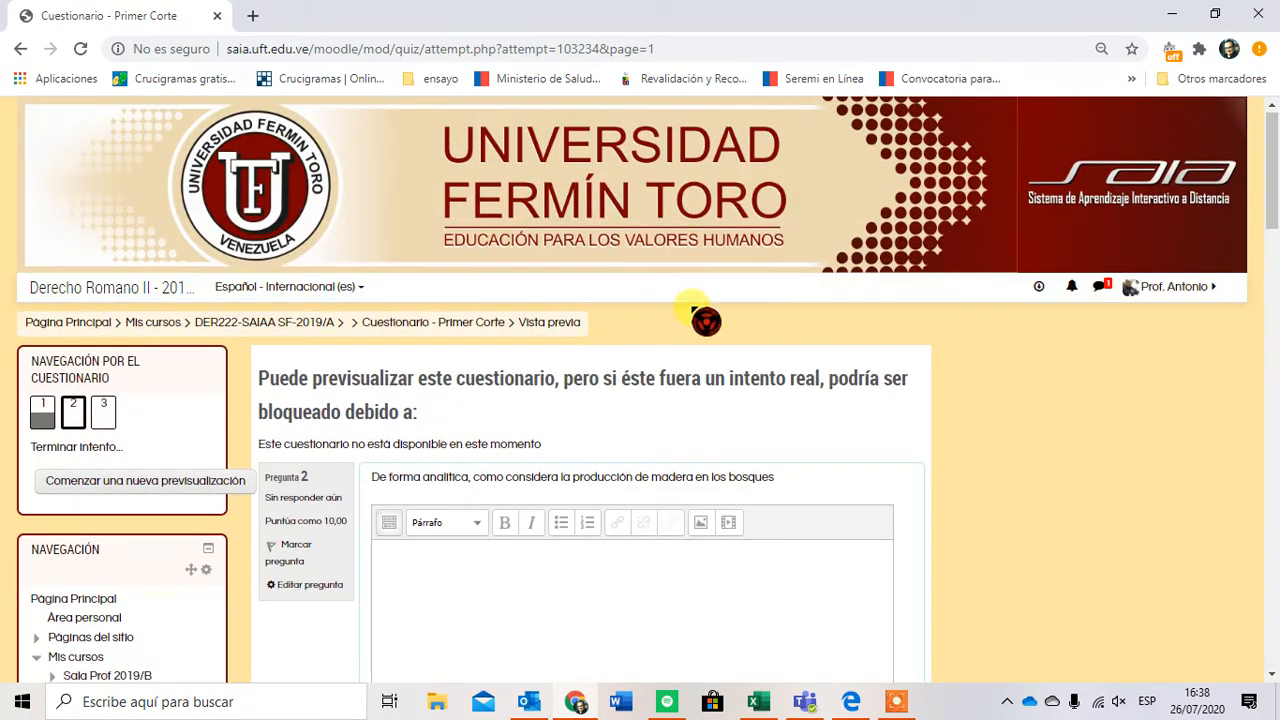
{"action": "left_click", "coordinate": [1165, 558]}
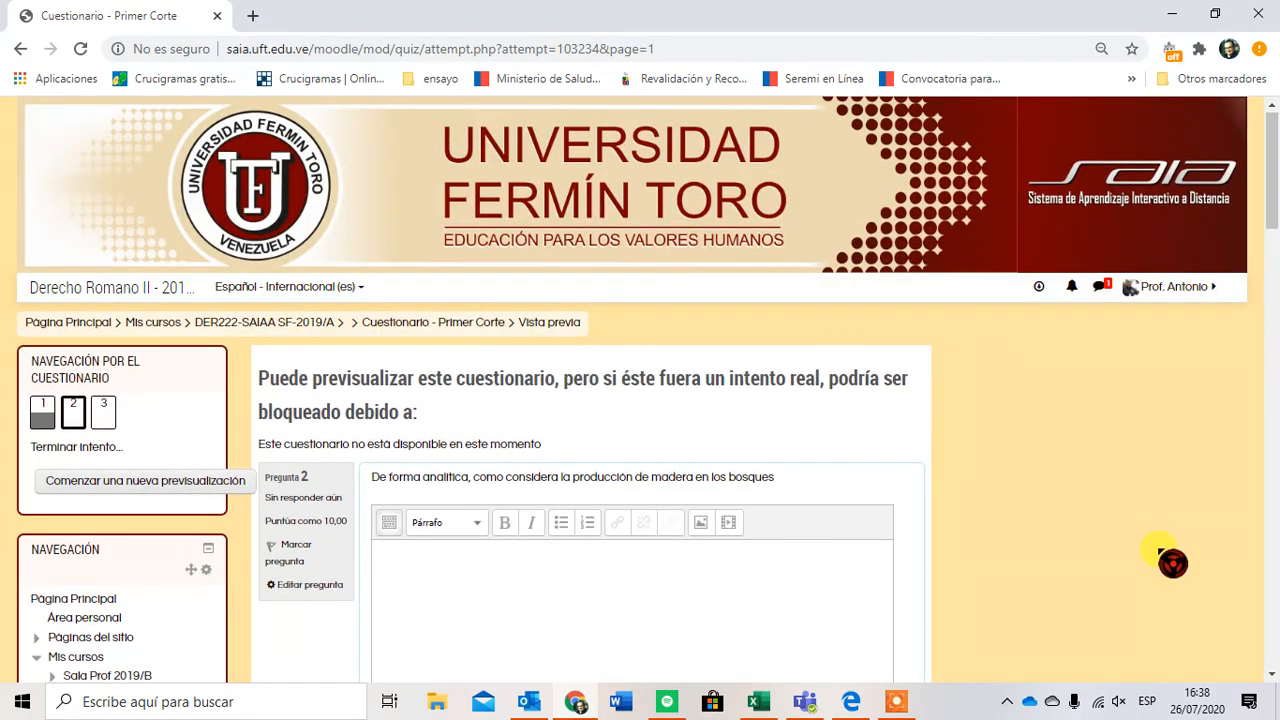